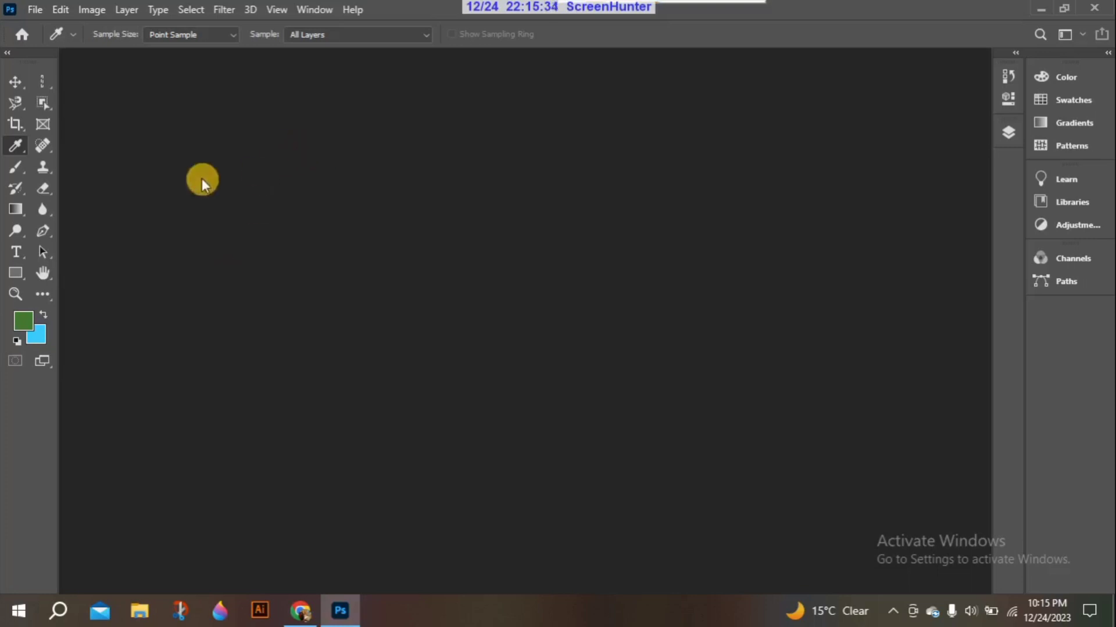
Step: Create a new 7 × 5 inch landscape document at 300 pixels/inch in RGB Color with a white background
left_click(32, 10)
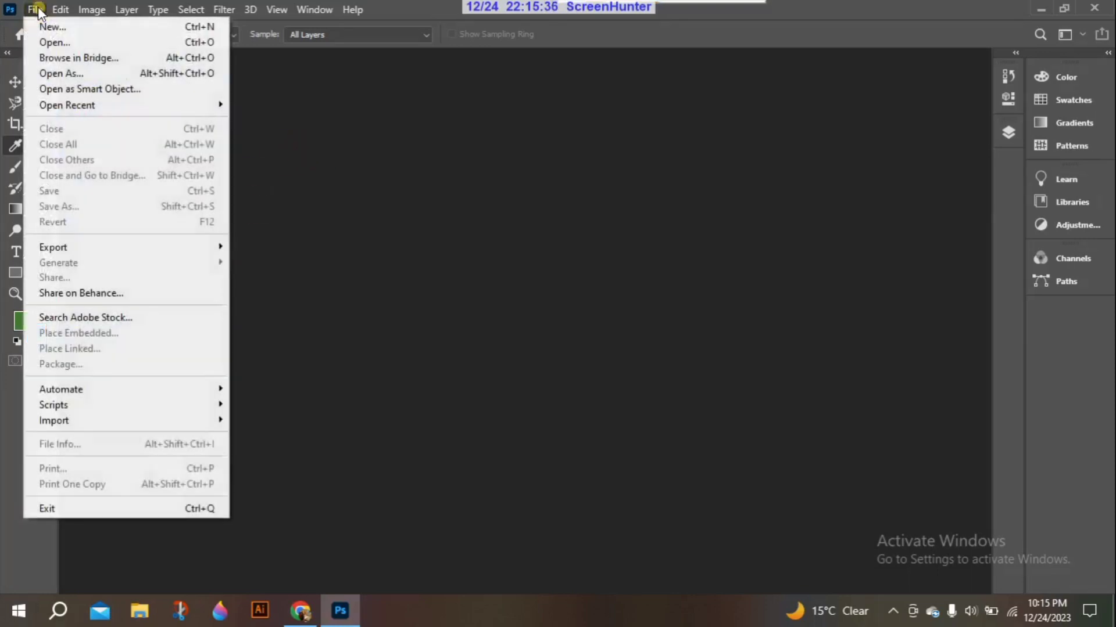
left_click(47, 24)
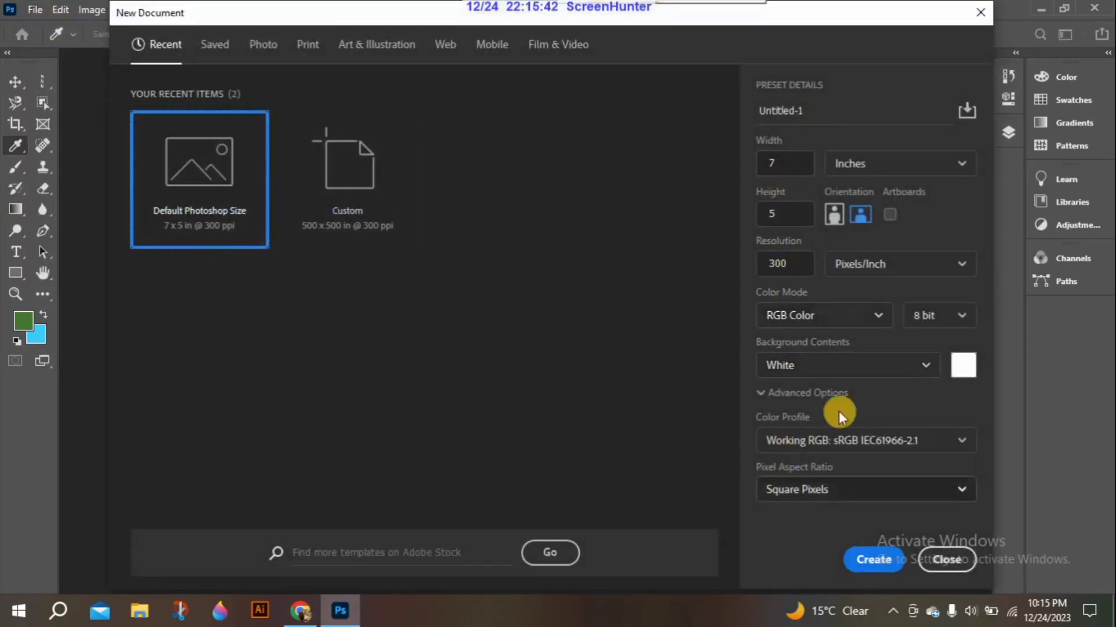
left_click(854, 559)
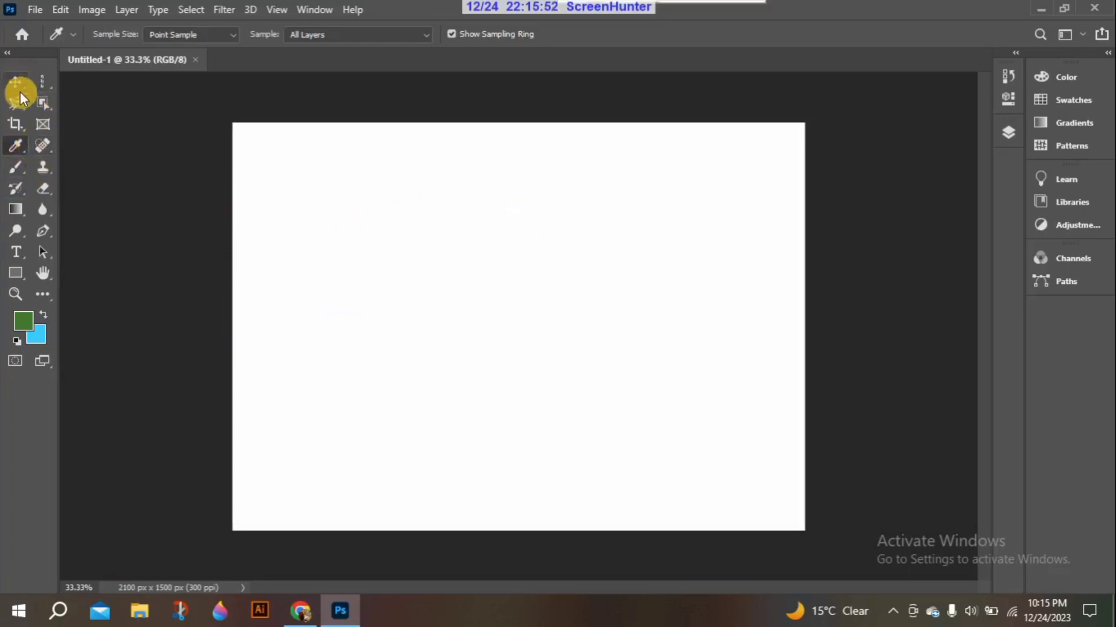
Step: Examine the tools offered in the lasso, marquee and object selection groups
left_click(22, 102)
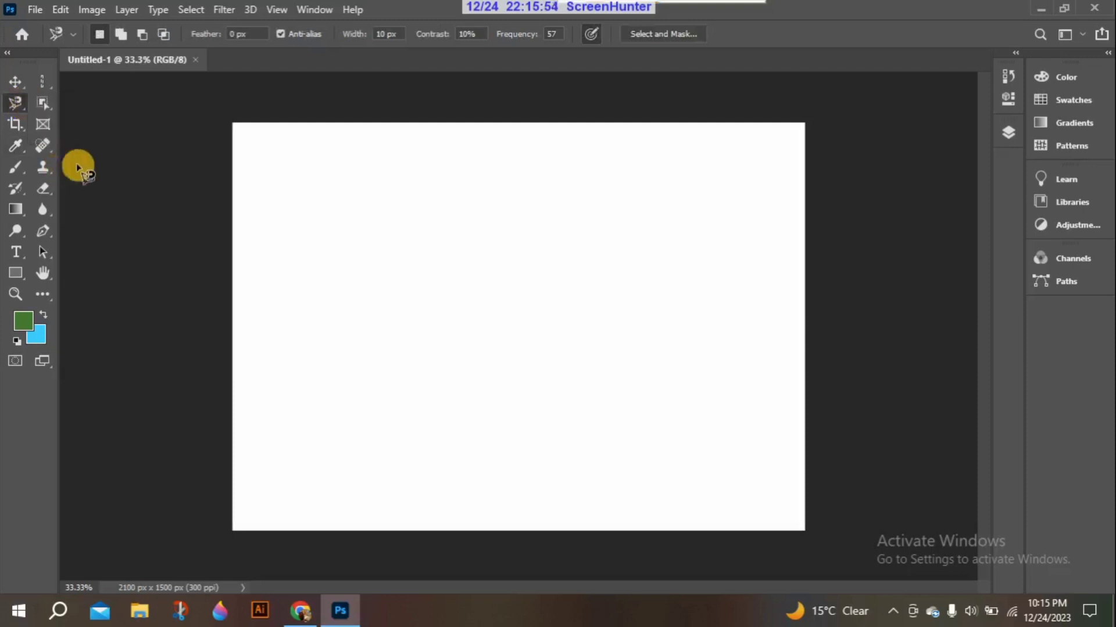
left_click(44, 104)
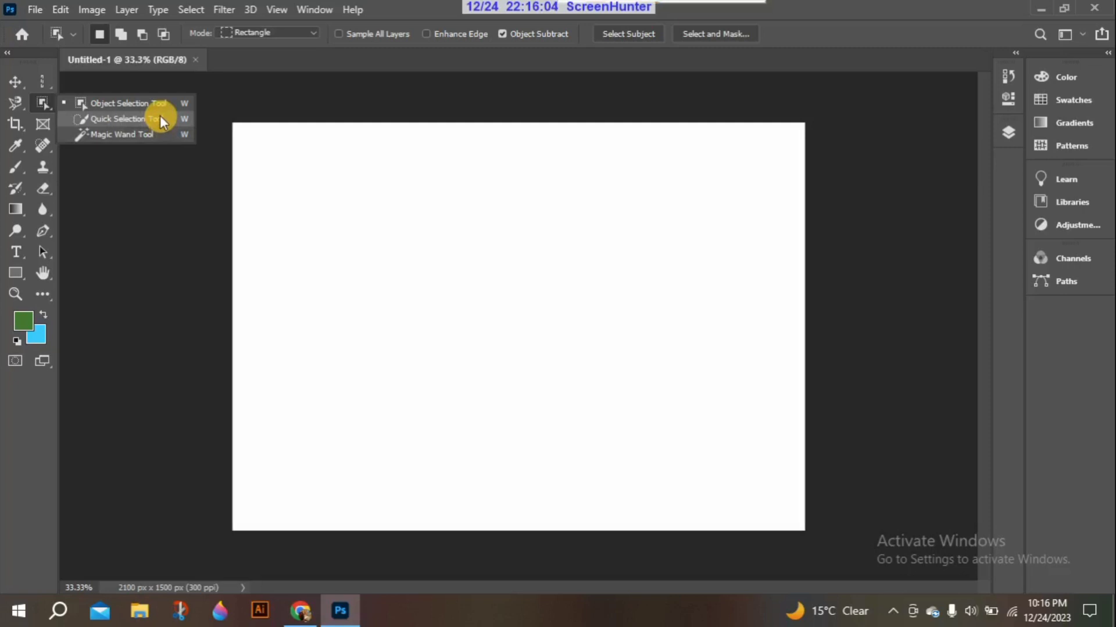
left_click(157, 151)
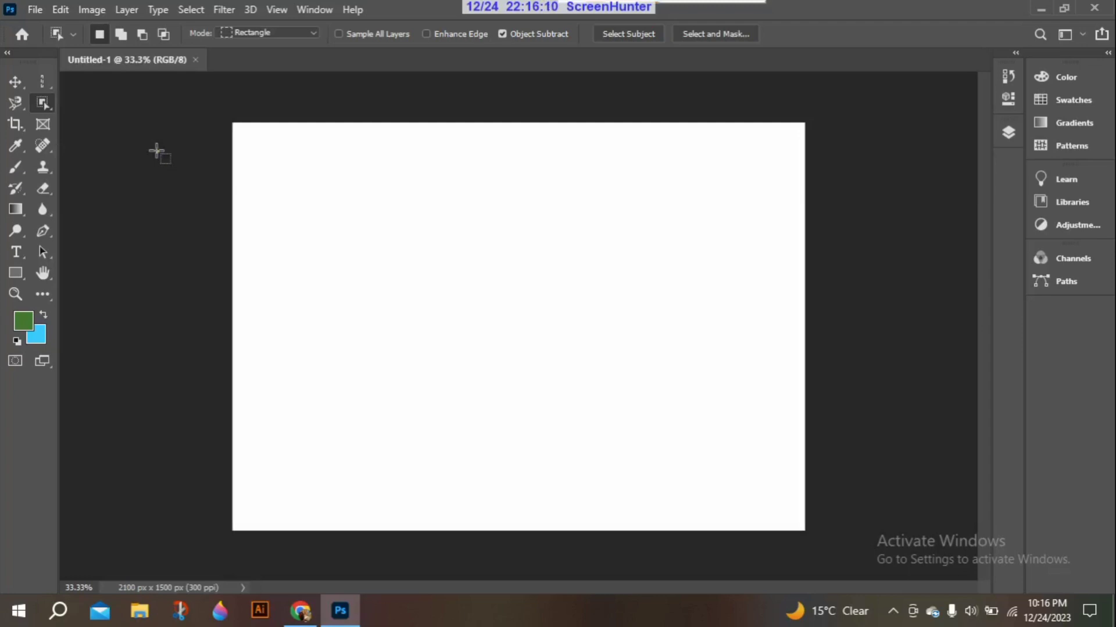
left_click(157, 151)
left_click(20, 103)
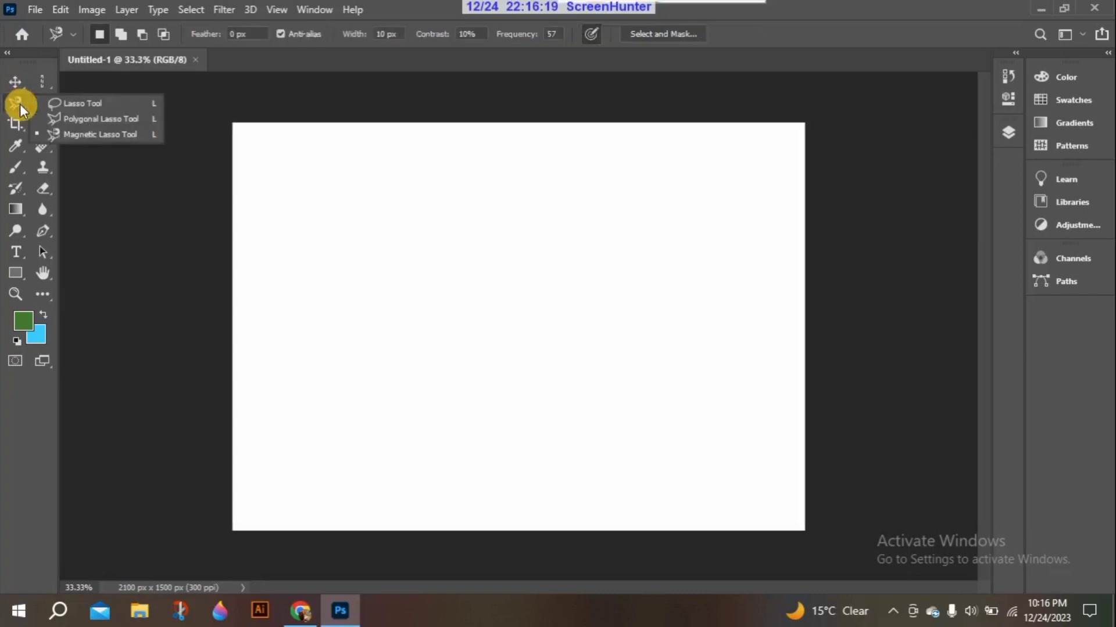
left_click(50, 80)
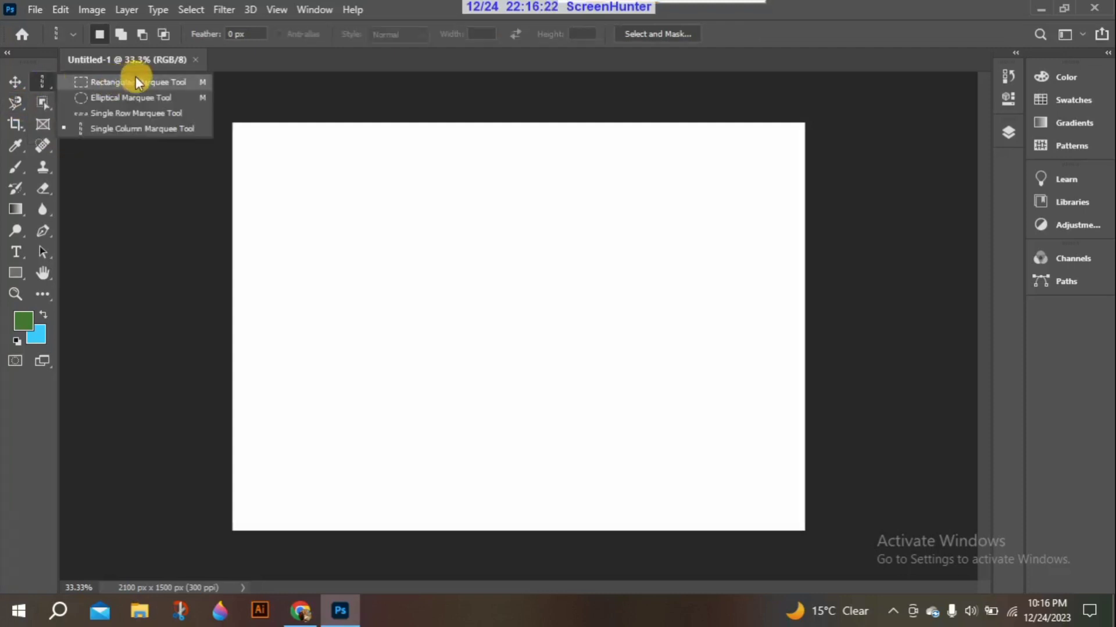
left_click(51, 103)
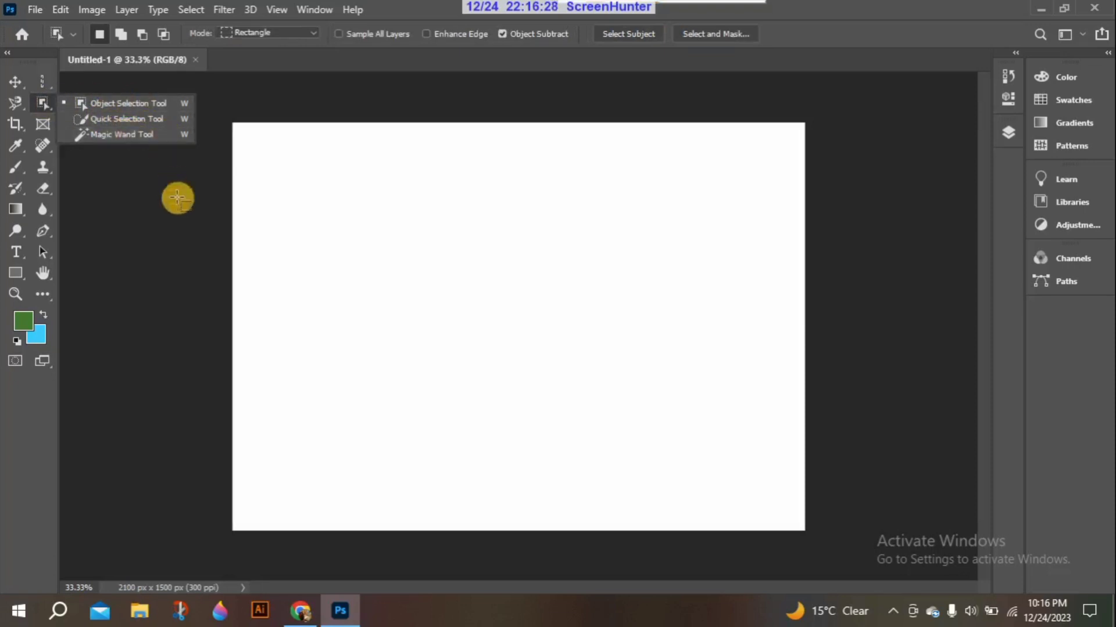
left_click(154, 174)
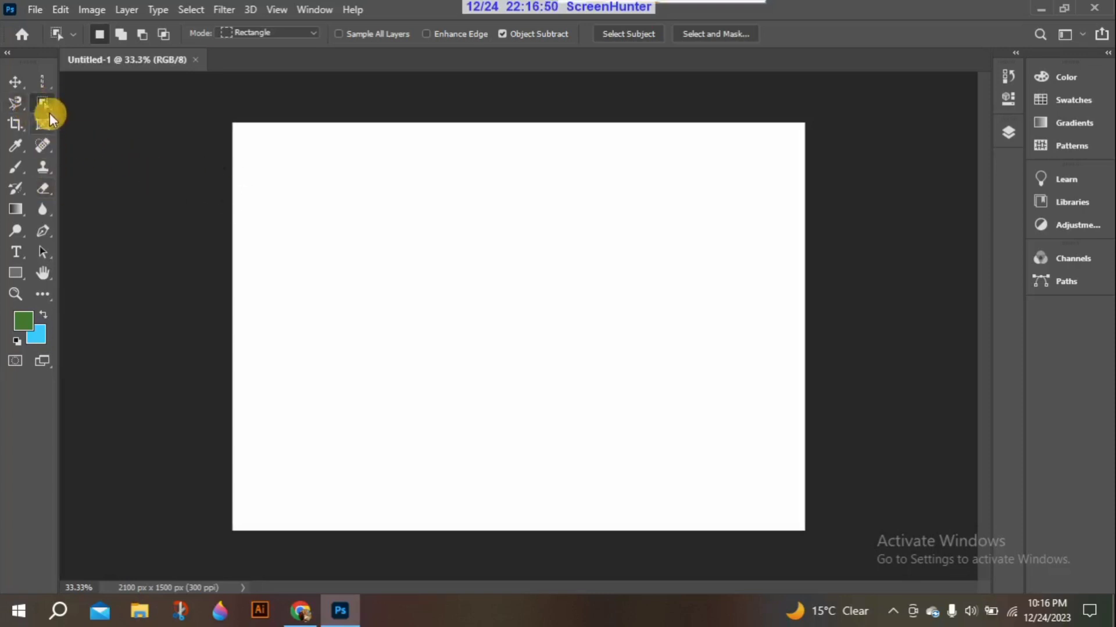
Step: Draw a yellow rectangle about 1473 × 1296 px and, inside it, a dark green rectangle about 1293 × 1152 px
left_click(15, 273)
left_click_drag(310, 156, 711, 506)
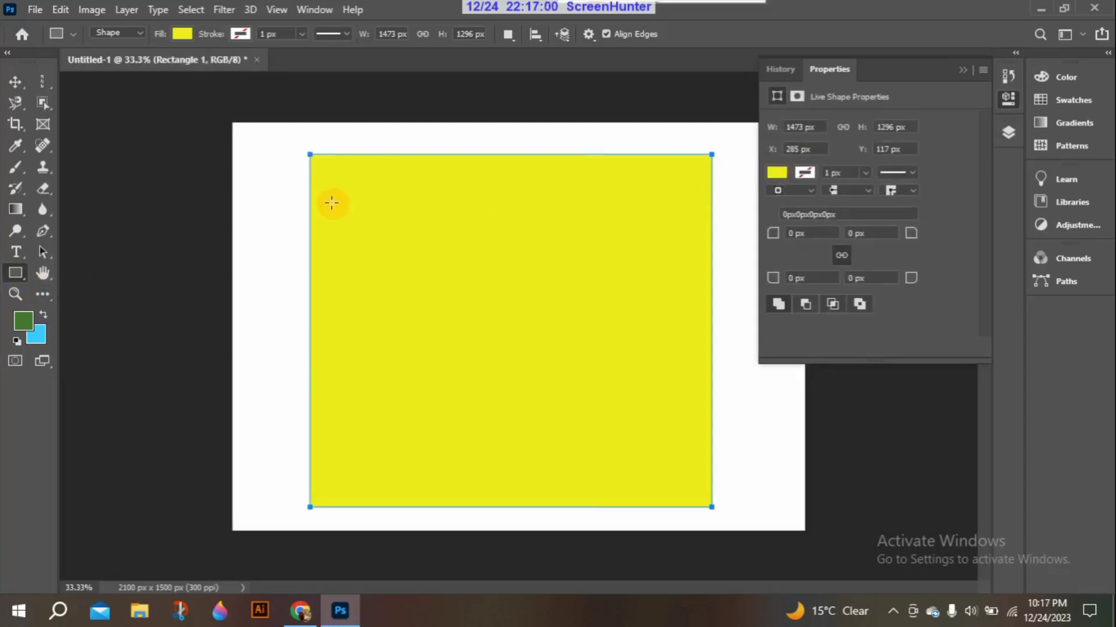
left_click_drag(338, 181, 689, 486)
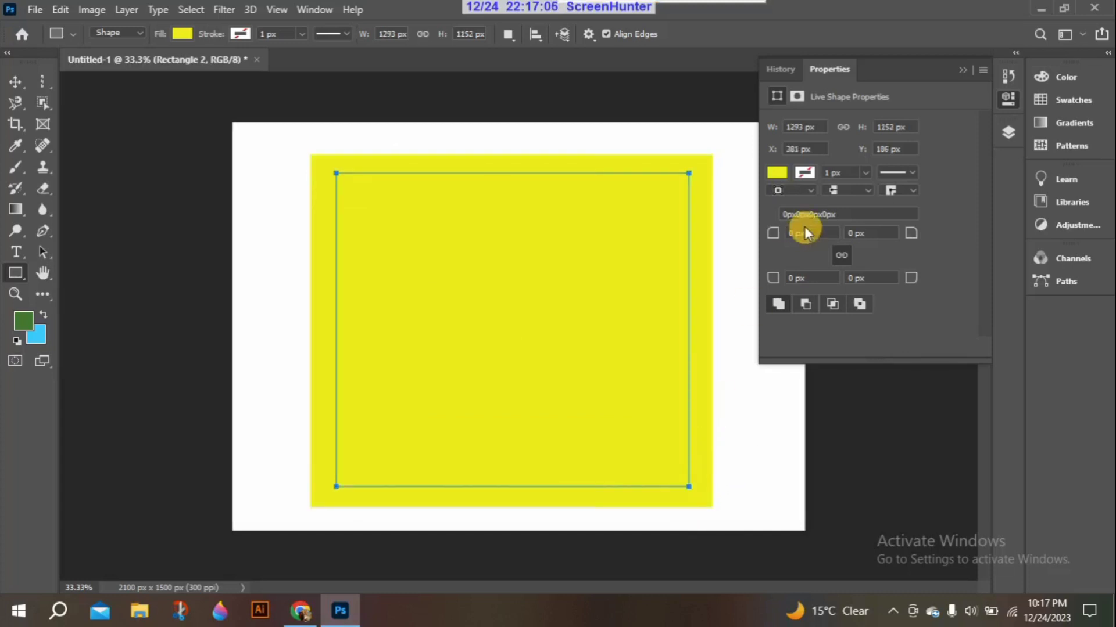
left_click(782, 175)
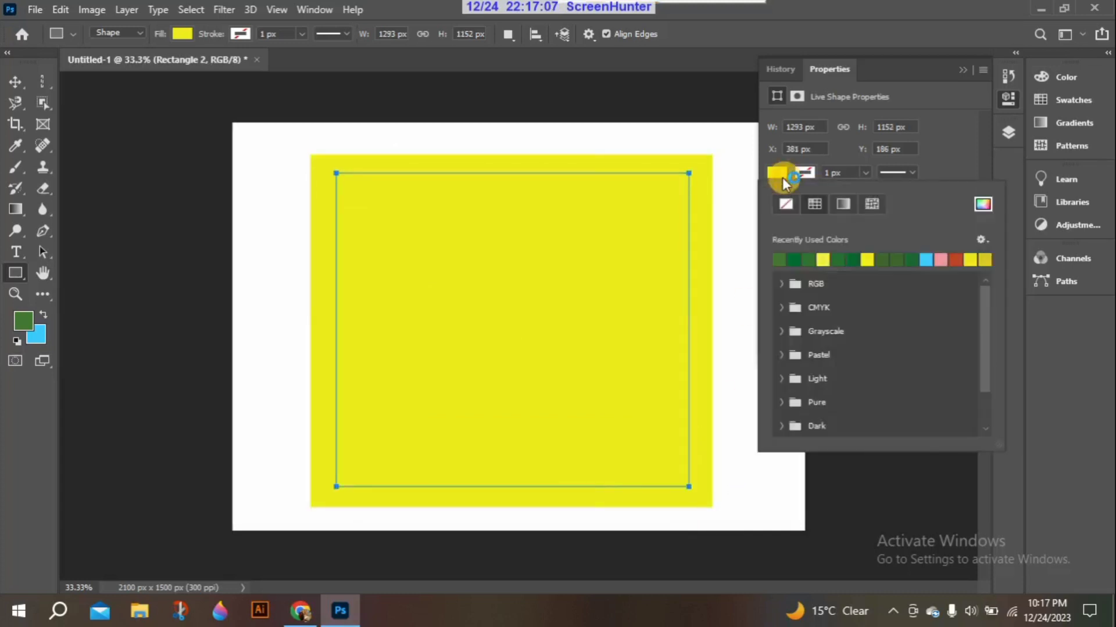
left_click(794, 259)
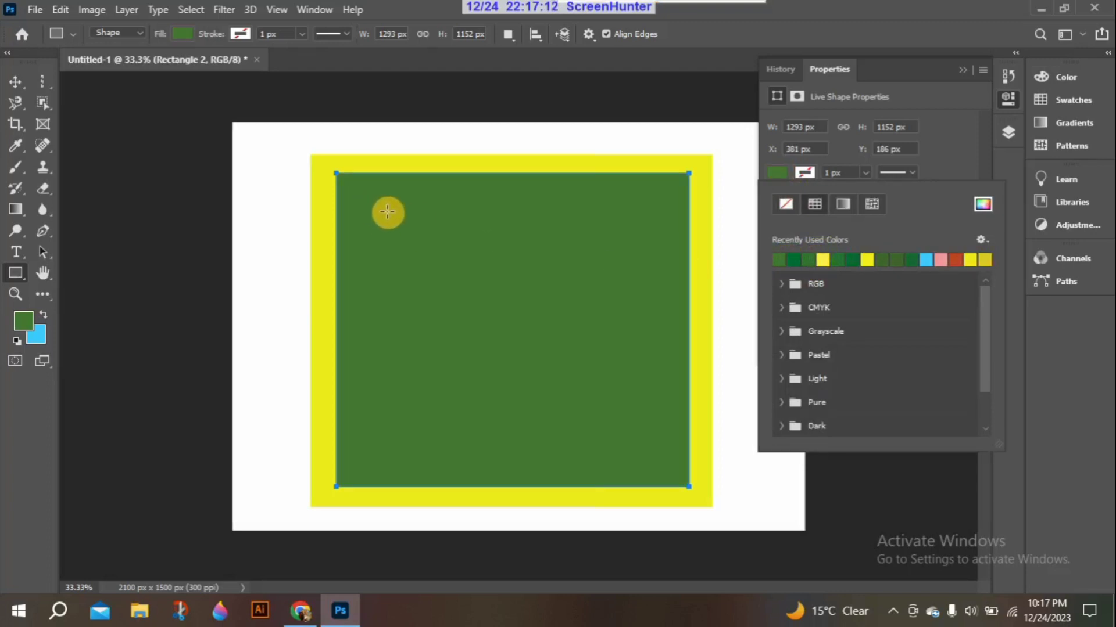
Step: Try a smaller rectangle about 468 × 507 px inside the green rectangle and undo it
left_click_drag(387, 211, 514, 348)
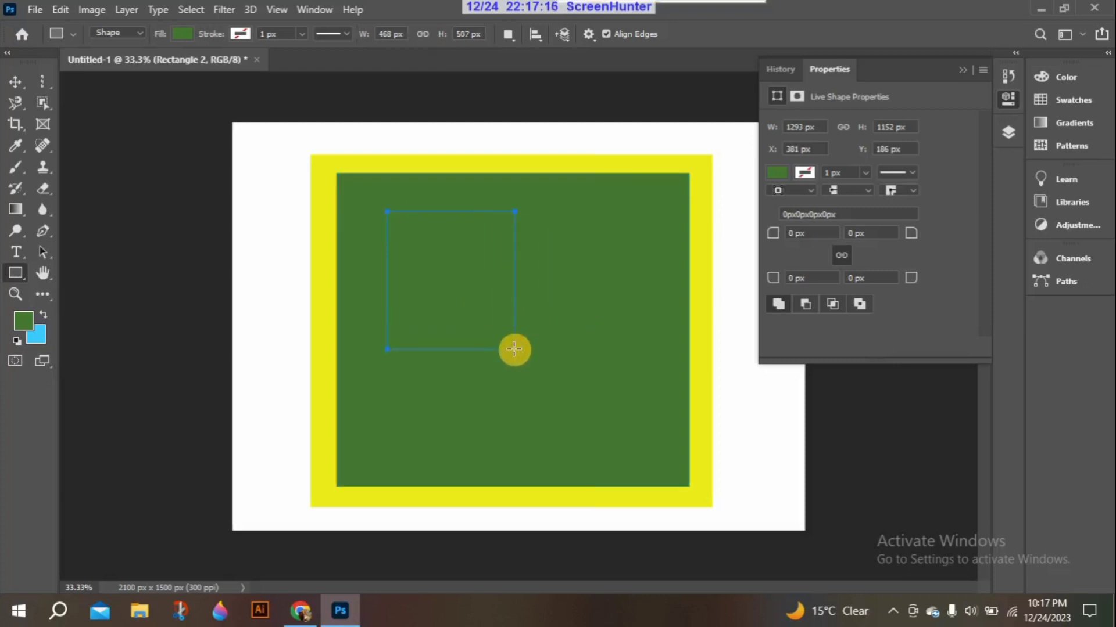
key("ctrl+z")
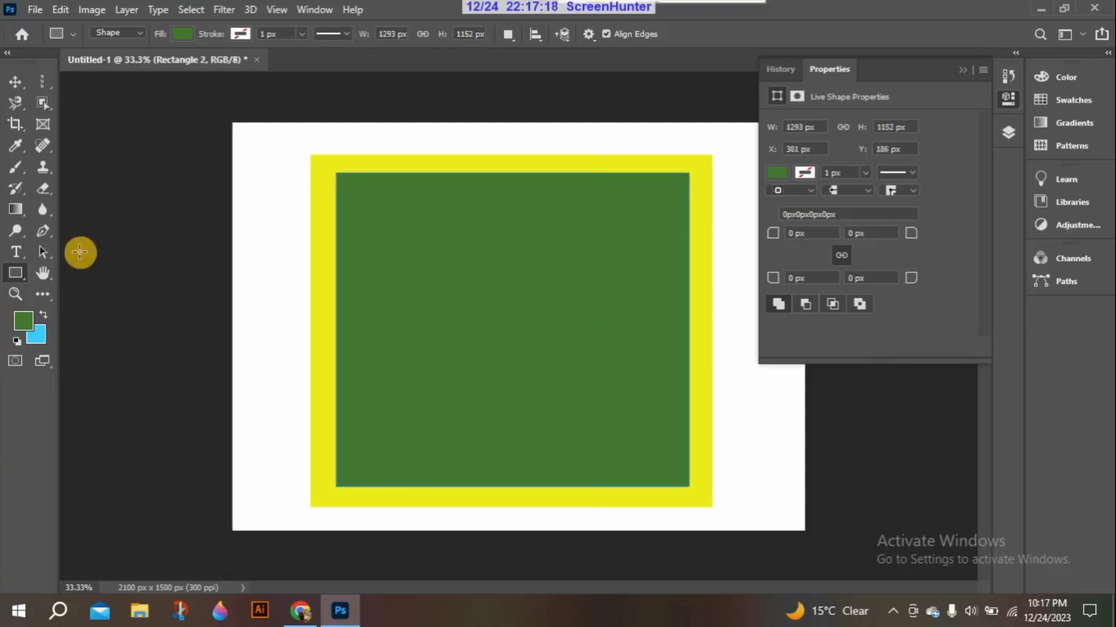
Step: Switch to the Polygon tool, try a small four-sided polygon on the green rectangle and undo it
right_click(16, 277)
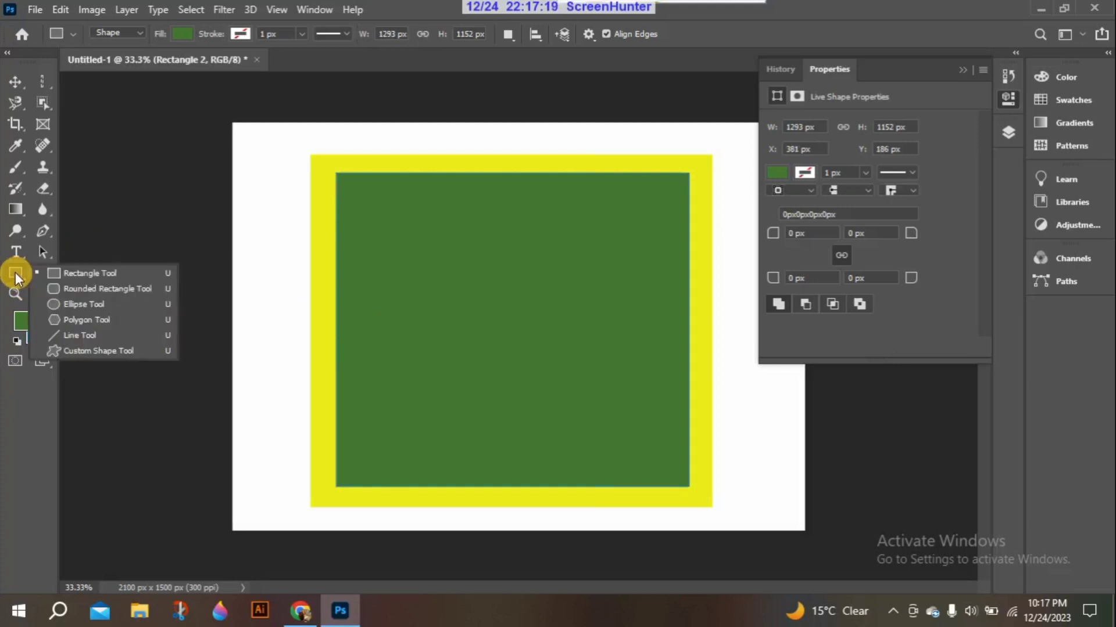
left_click(81, 322)
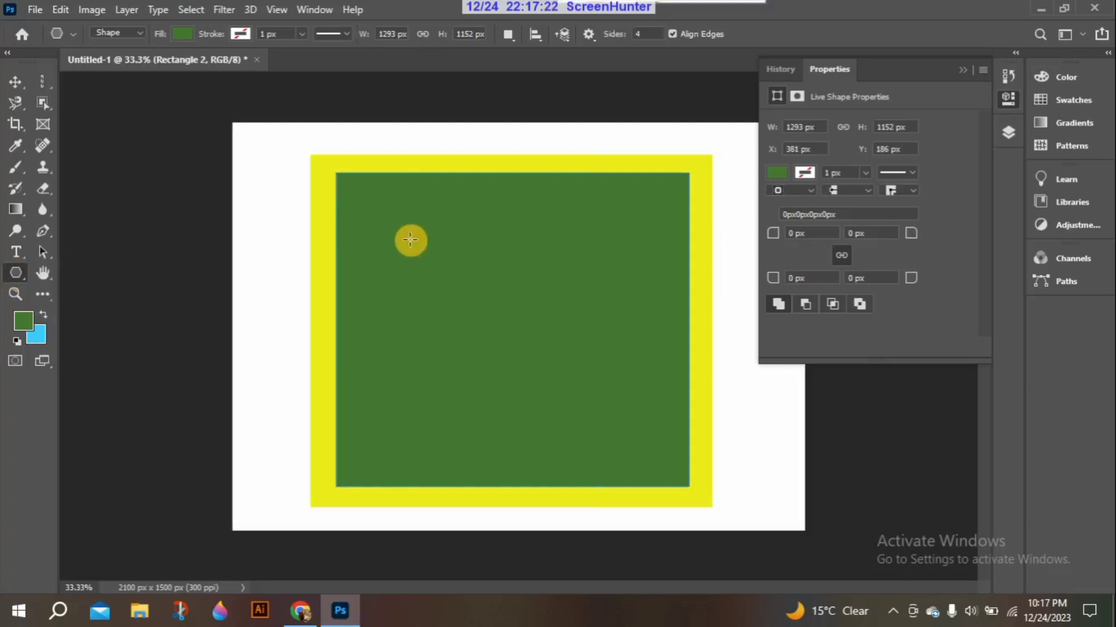
left_click_drag(410, 241, 451, 262)
key("ctrl+z")
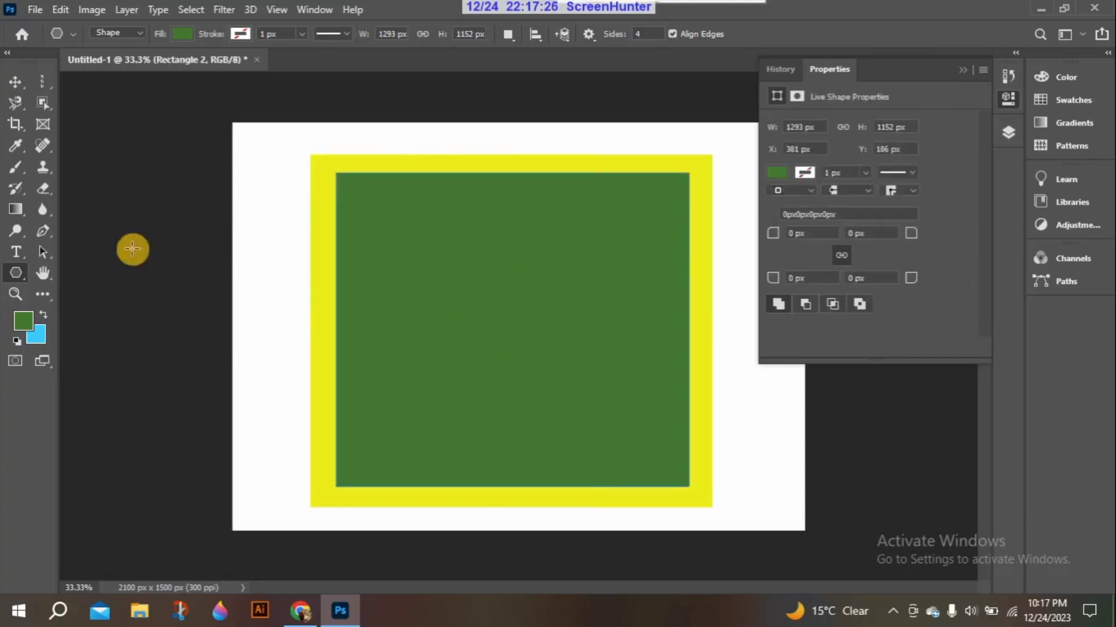
Step: Set the polygon's number of sides to 6 using a trial 1293 × 1152 px hexagon, and undo the trial polygons
left_click(388, 224)
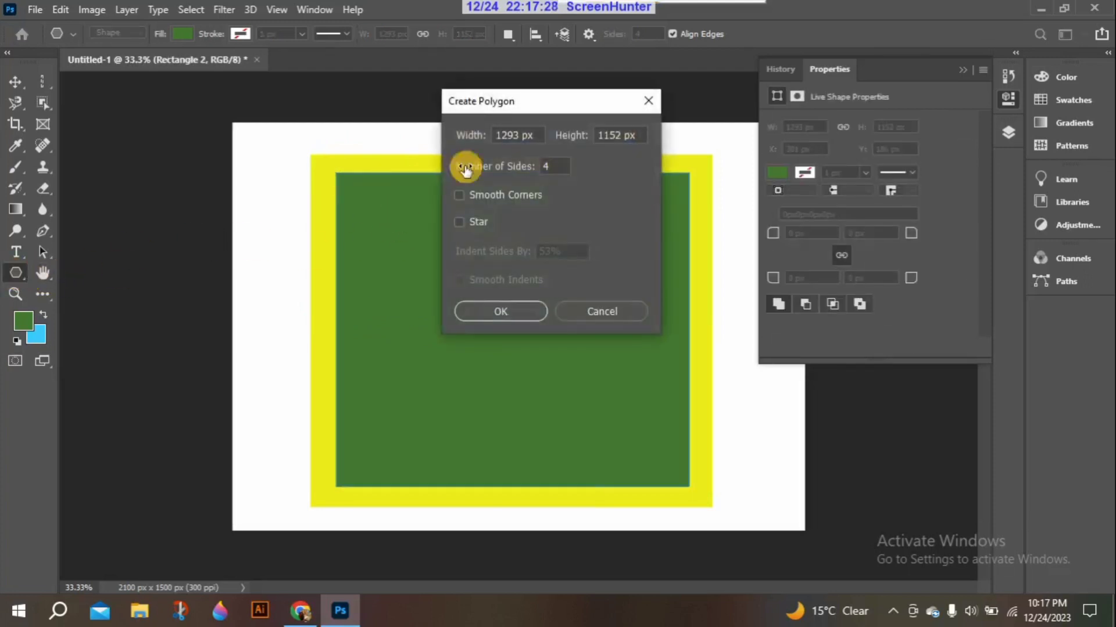
double_click(559, 164)
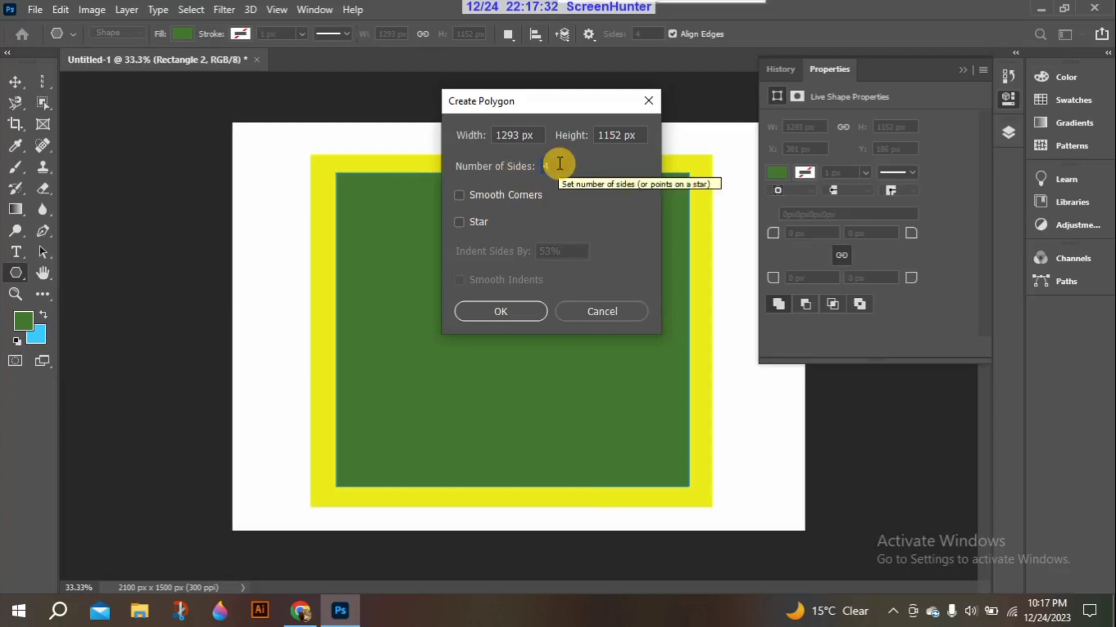
type("46")
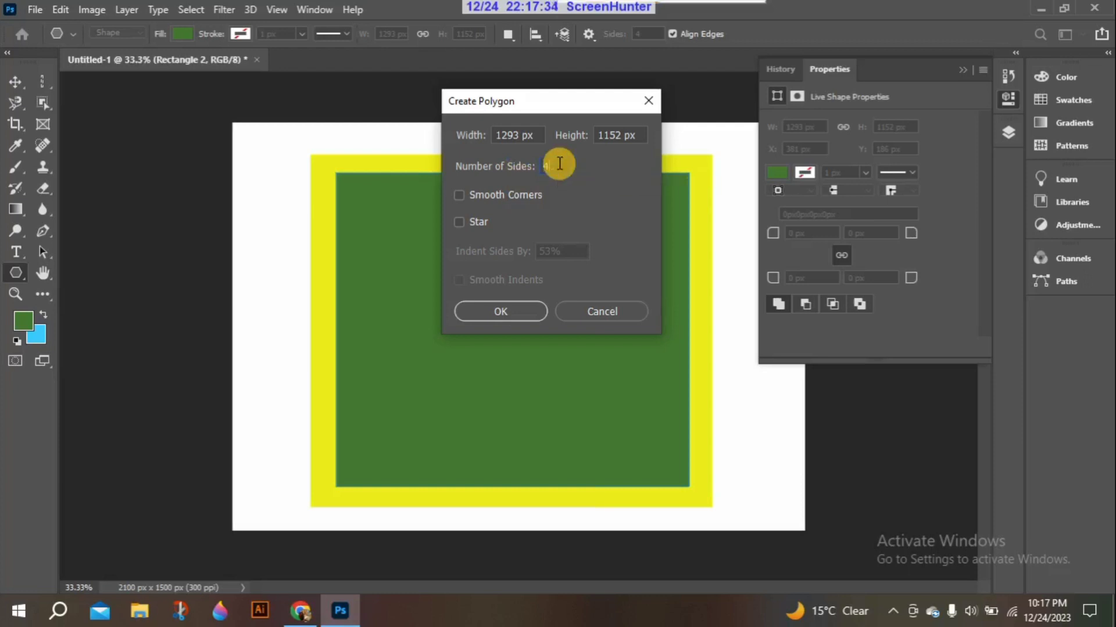
type("6")
key("Return")
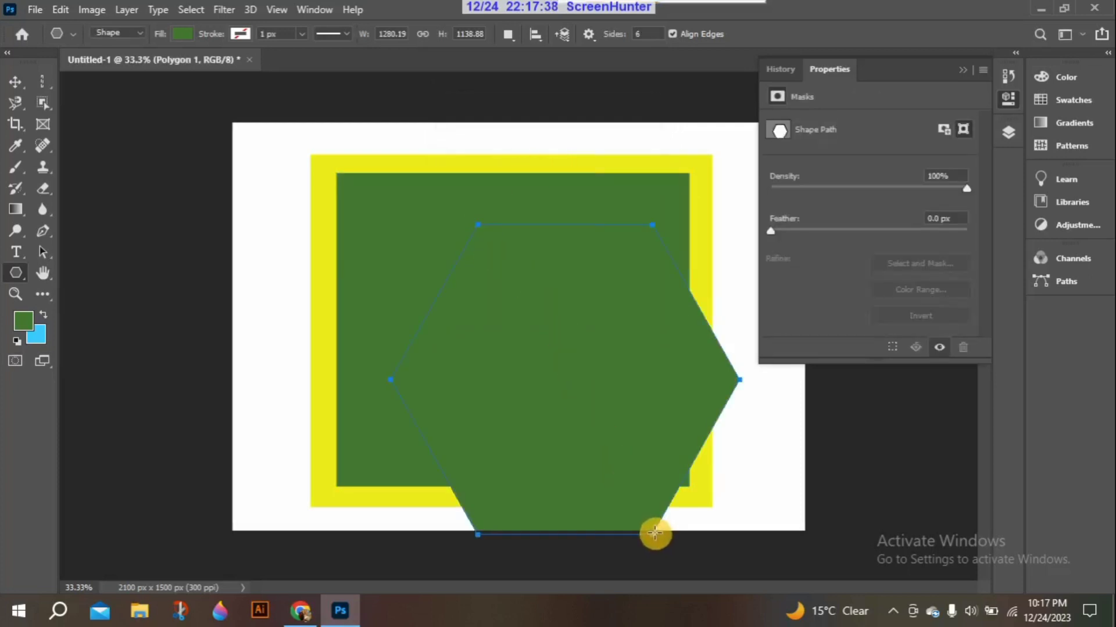
left_click_drag(654, 533, 635, 497)
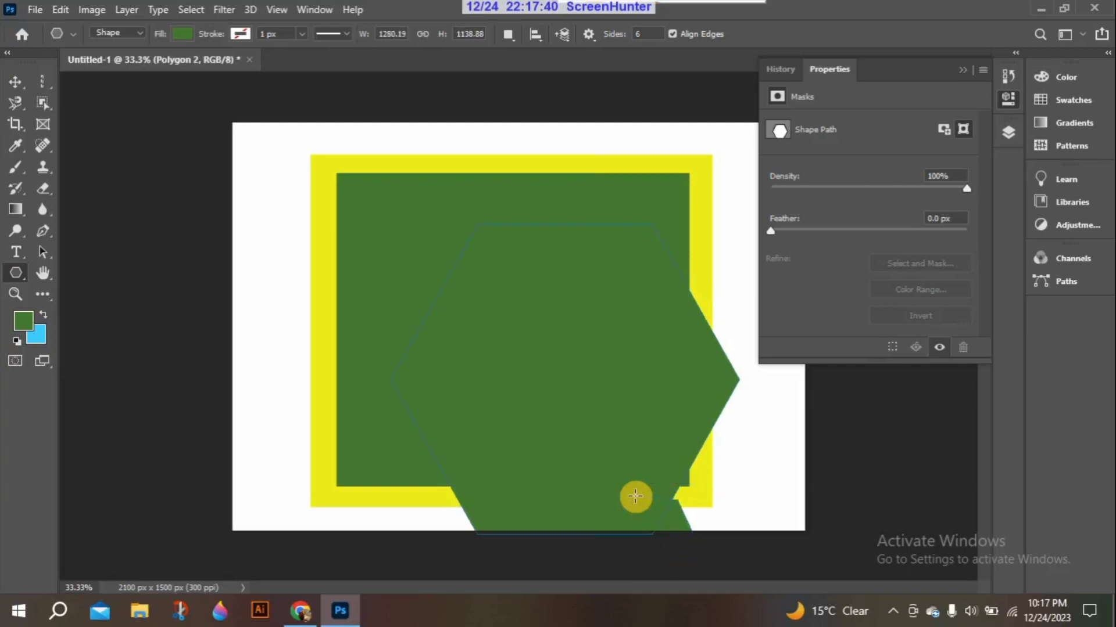
key("ctrl+z")
key("ctrl+z")
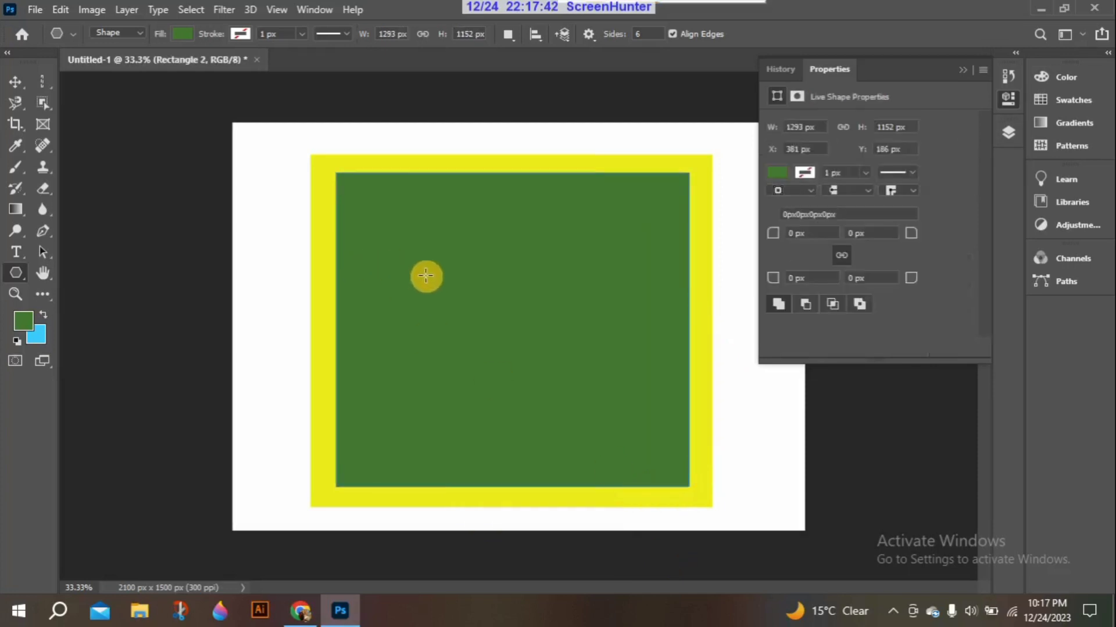
Step: Draw a hexagon about 503 × 439 px in the green rectangle's upper-left area and fill it with light green #78c55b
left_click_drag(426, 276, 461, 334)
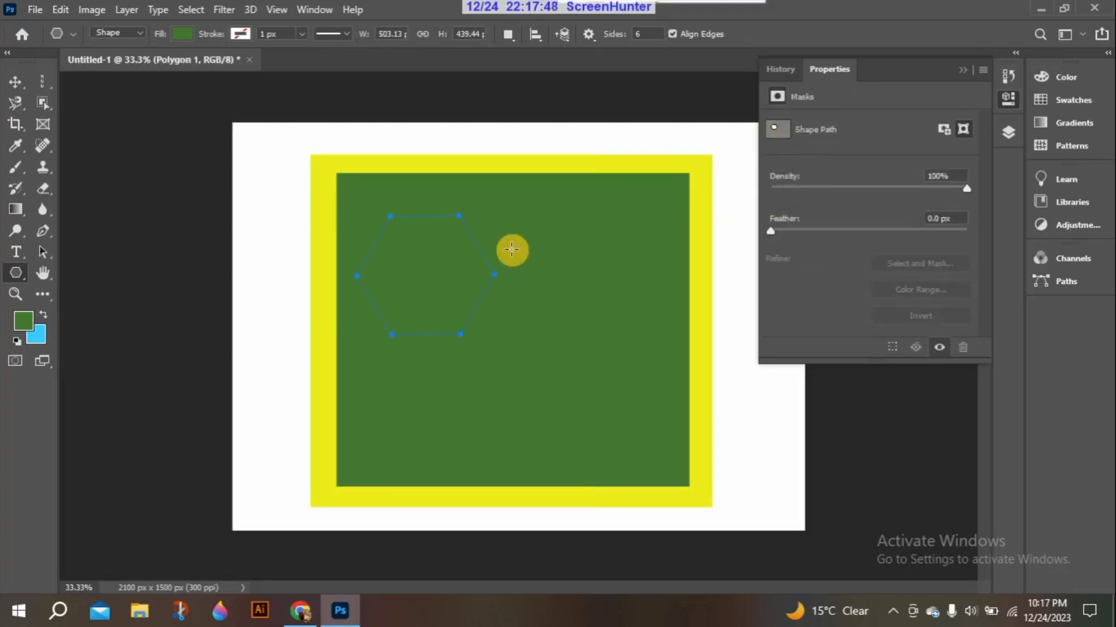
left_click(22, 321)
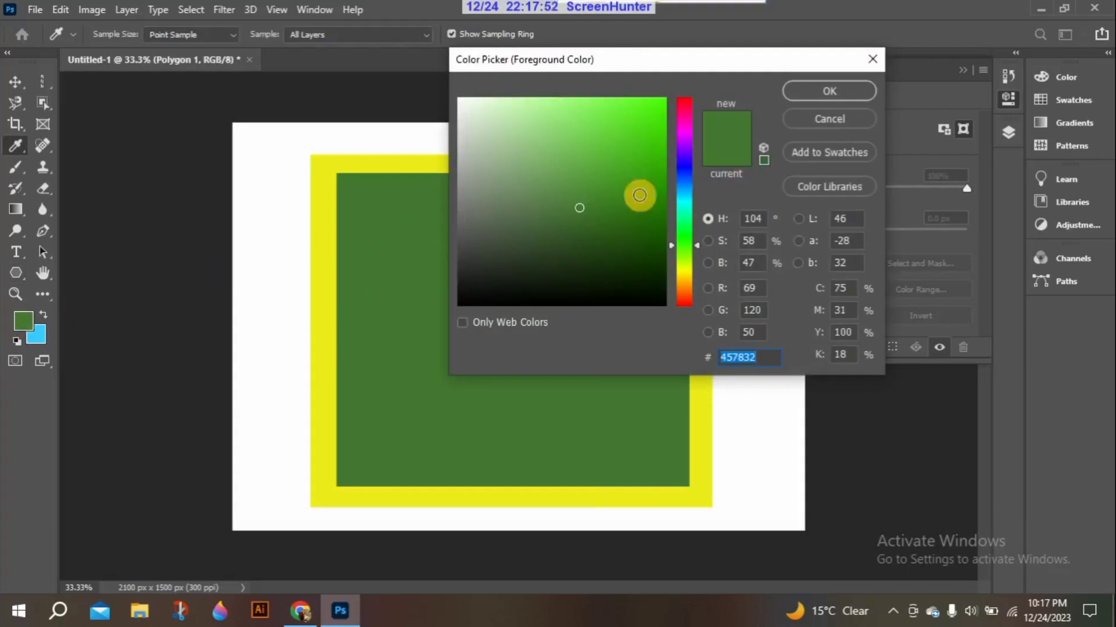
left_click(574, 192)
left_click(569, 145)
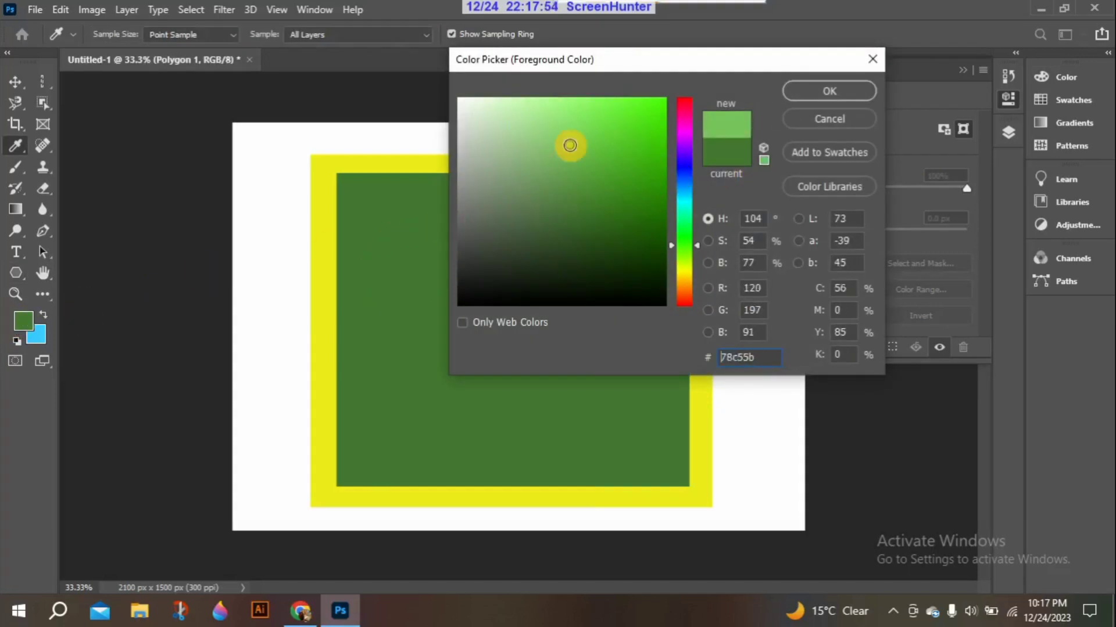
left_click(829, 92)
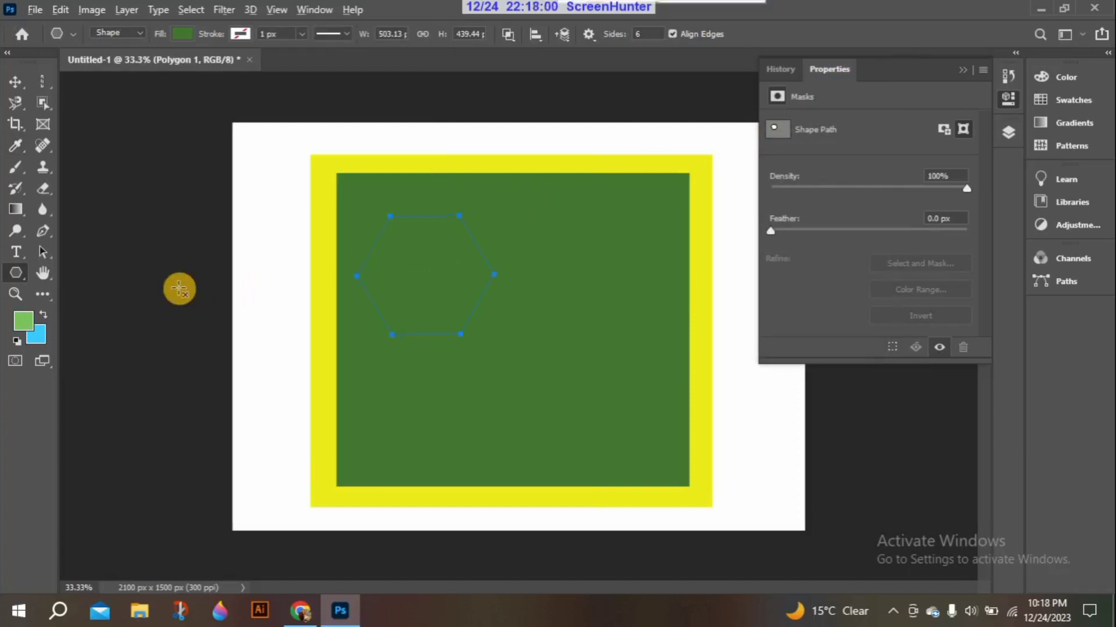
key("alt+BackSpace")
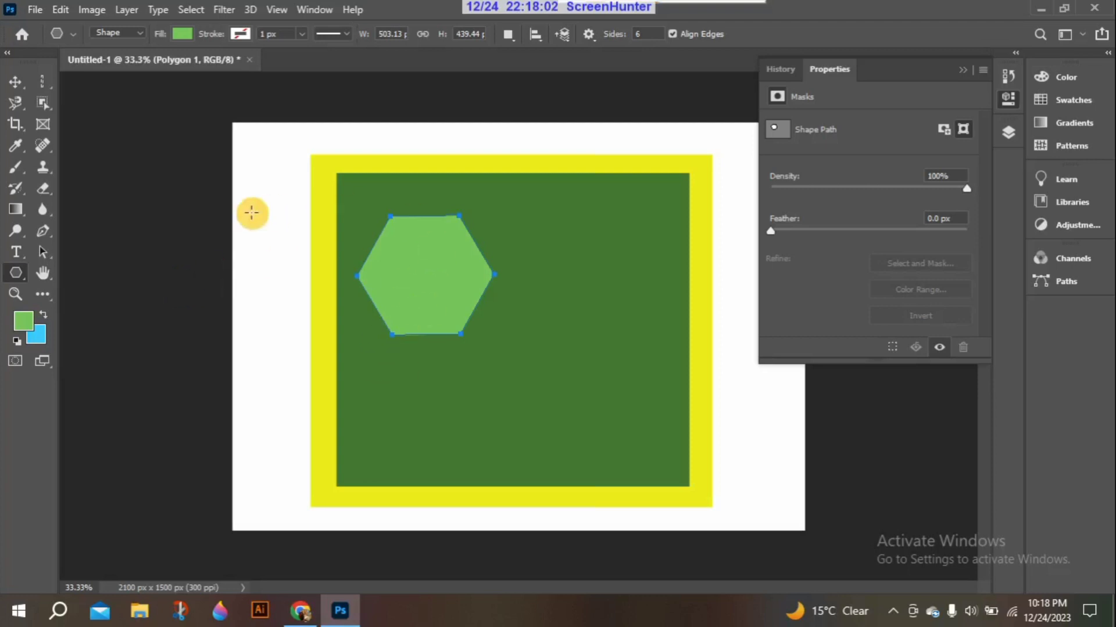
Step: Move the light green hexagon to the middle of the dark green rectangle and deselect it
left_click(14, 86)
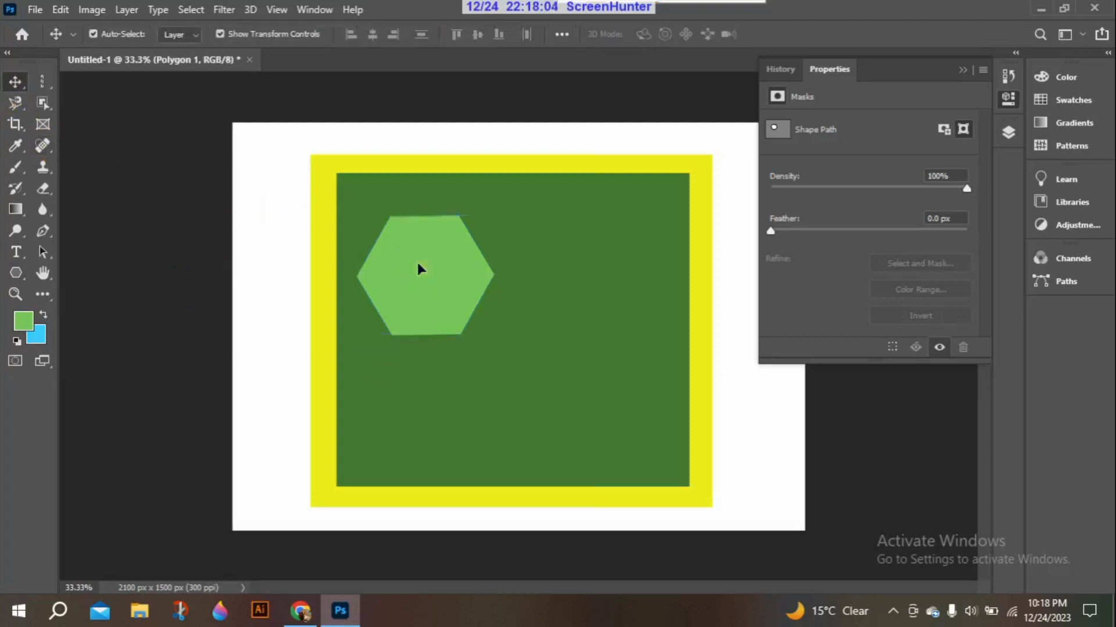
left_click_drag(419, 265, 502, 316)
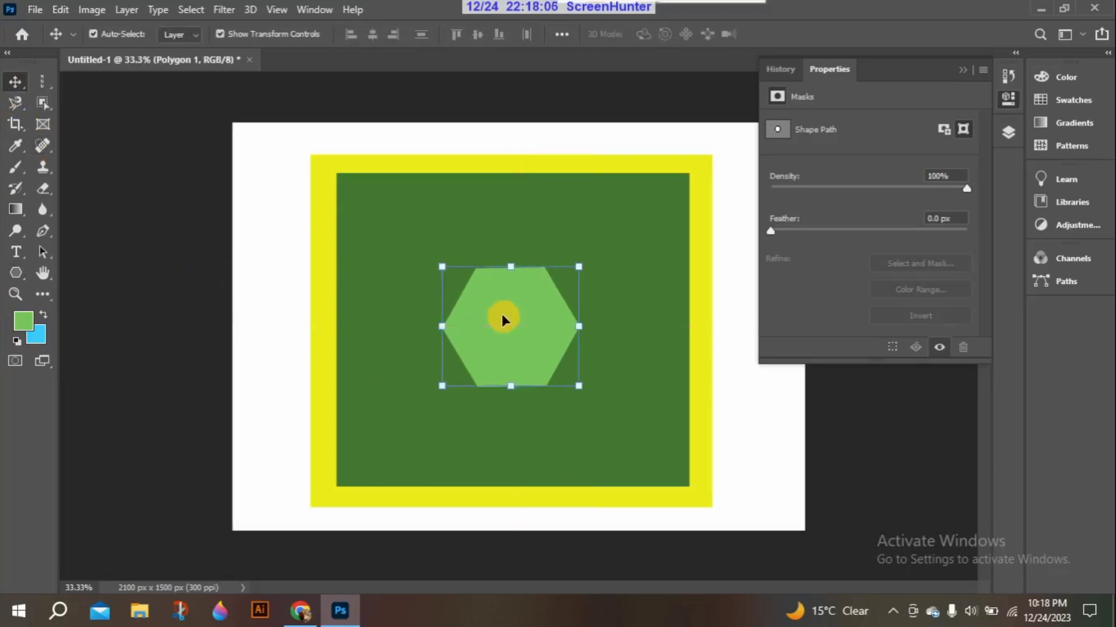
left_click(179, 249)
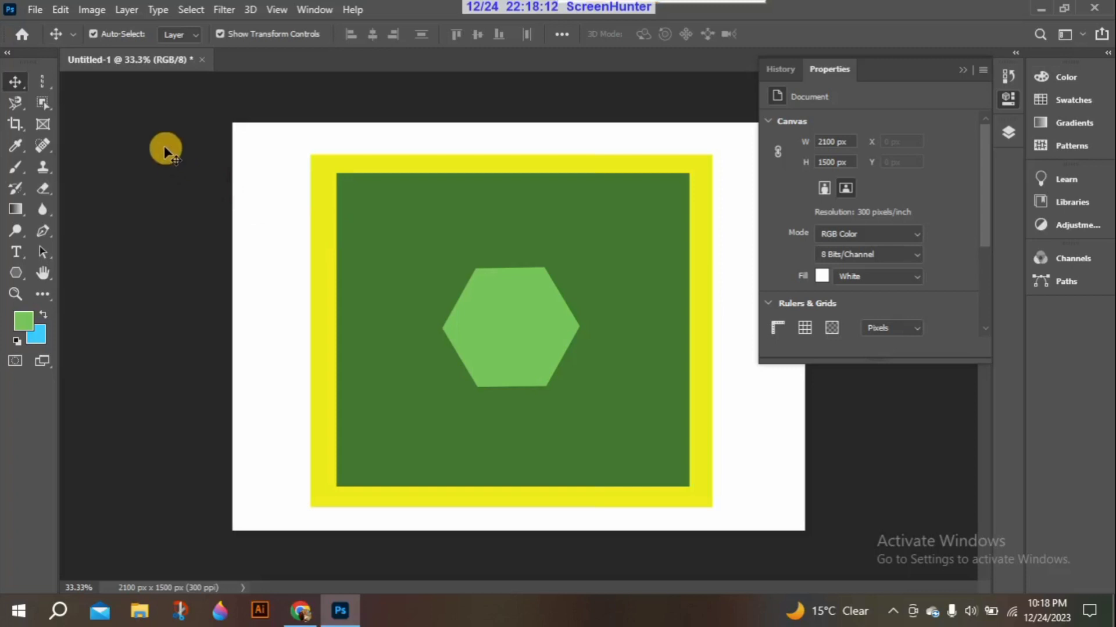
Step: Try to make a selection on the canvas with the Object Selection tool
left_click(48, 102)
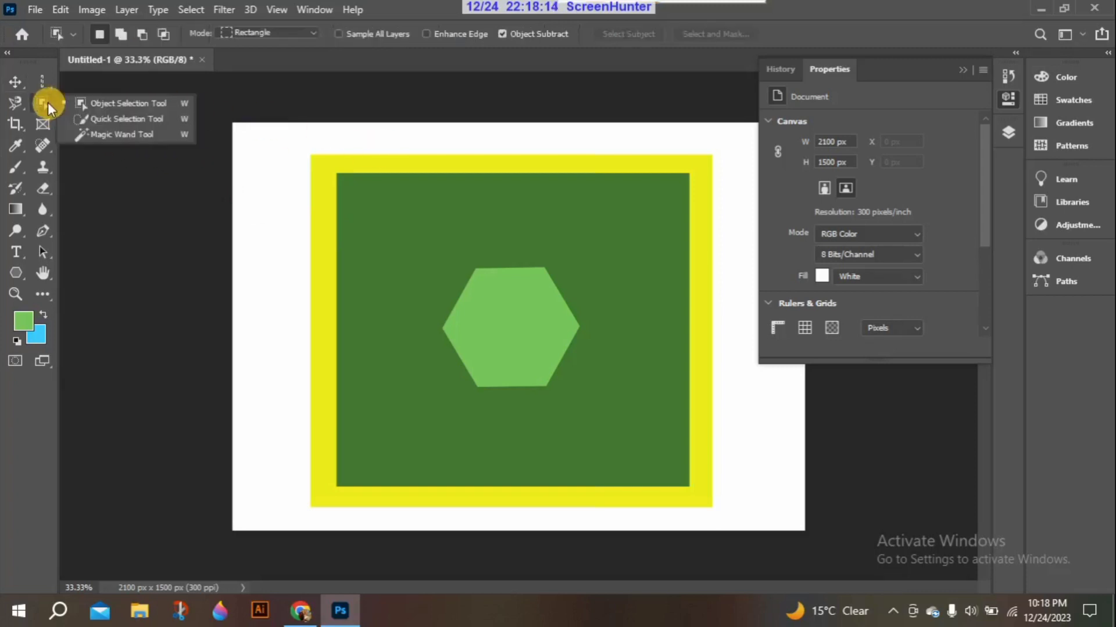
left_click(154, 177)
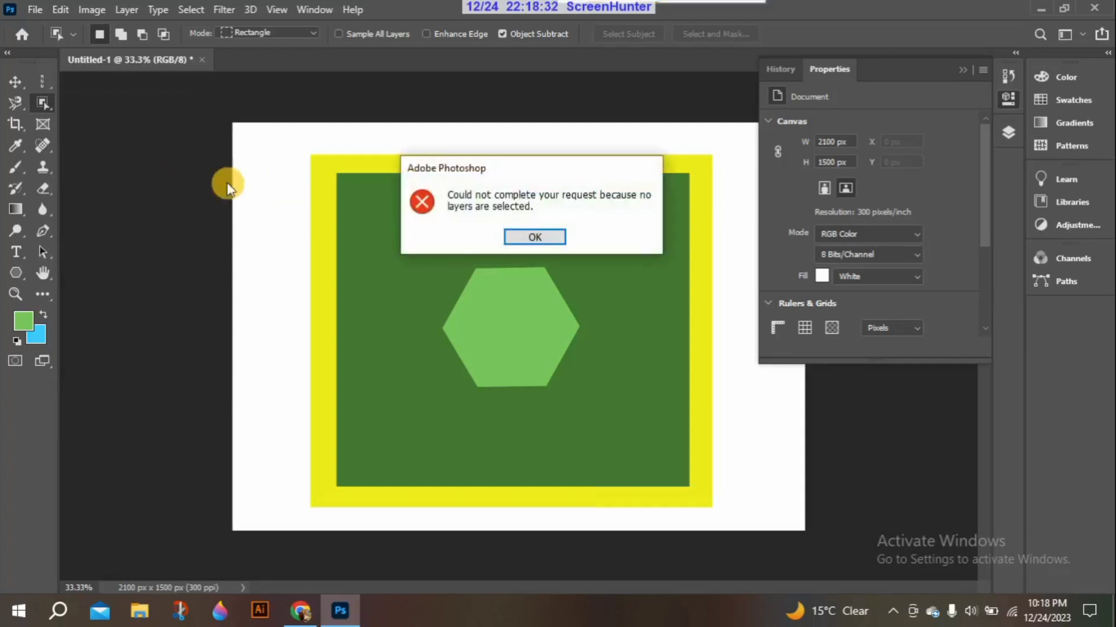
left_click(525, 236)
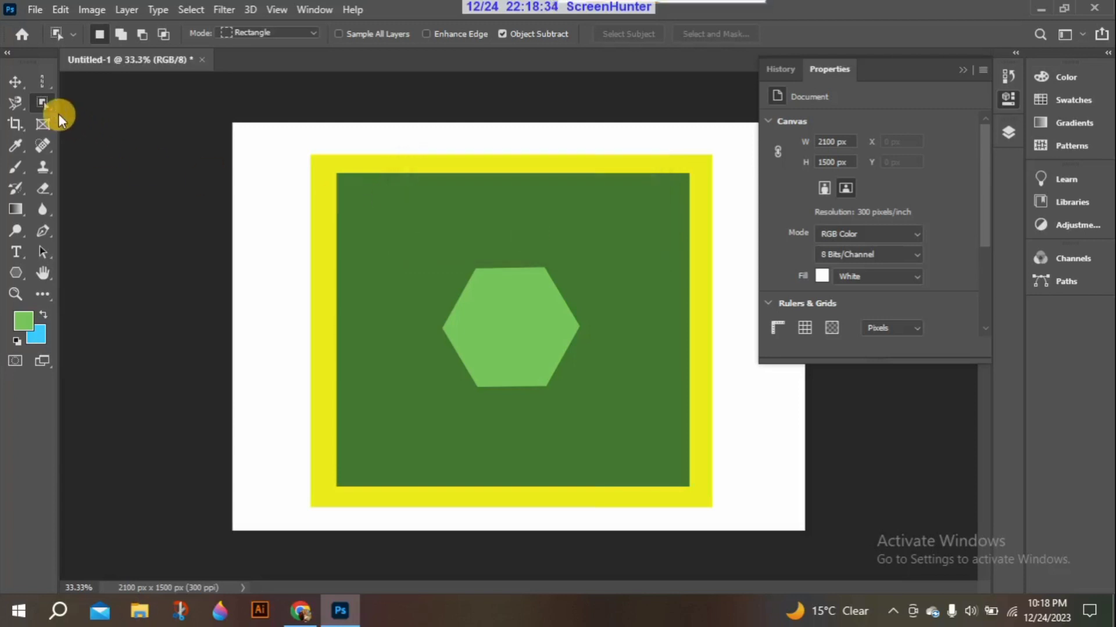
Step: Switch to the Quick Selection tool and try it on the upper-left corner of the dark green rectangle
right_click(47, 106)
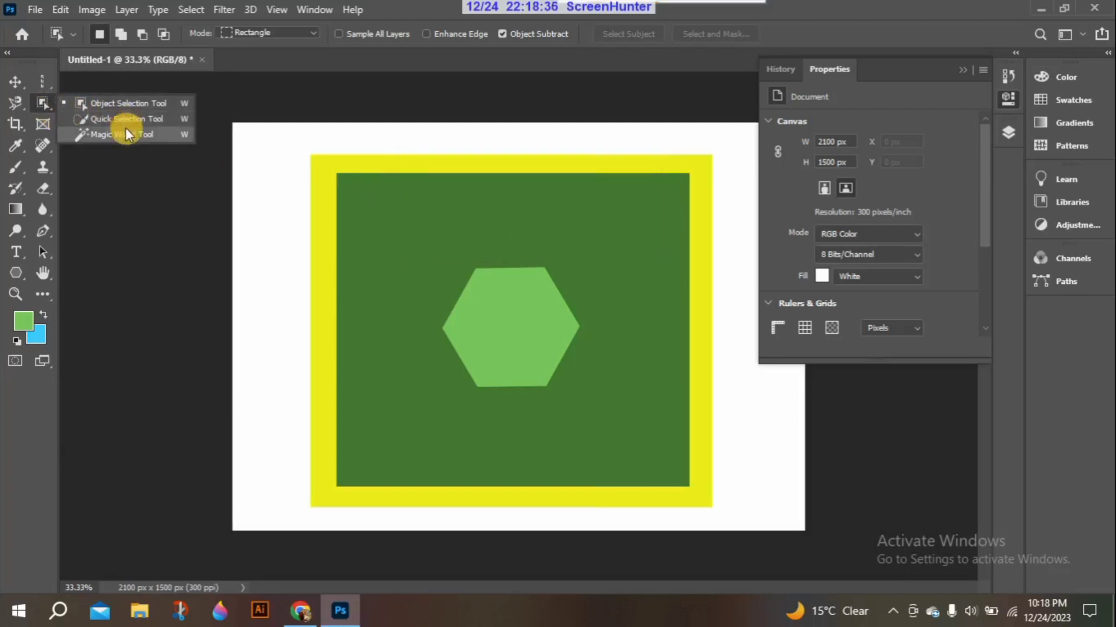
left_click(126, 129)
right_click(45, 103)
left_click(86, 116)
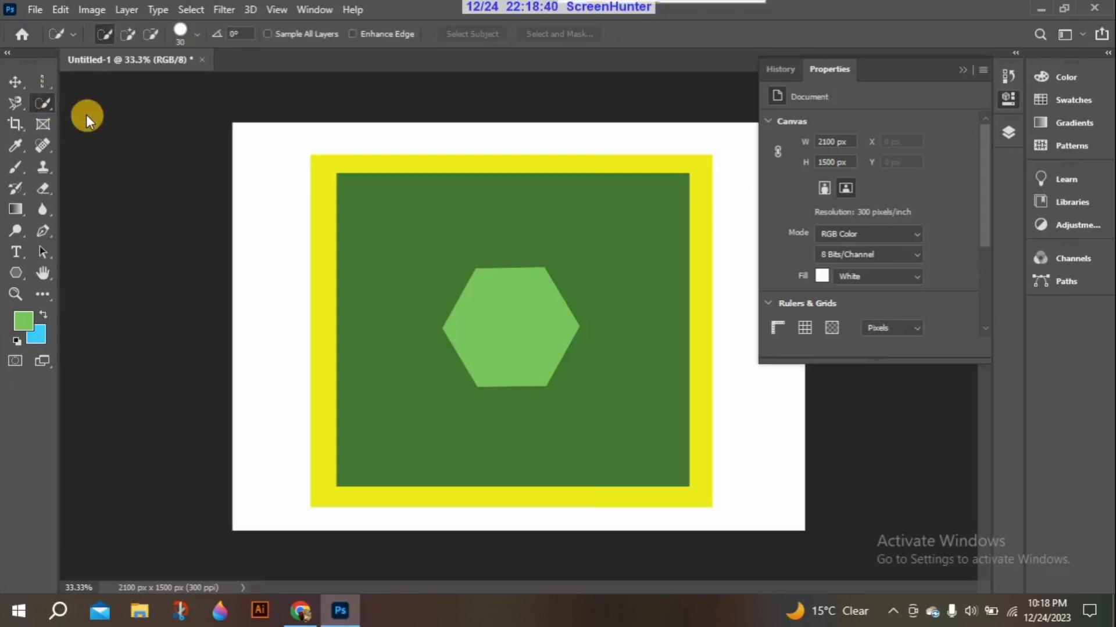
left_click(343, 190)
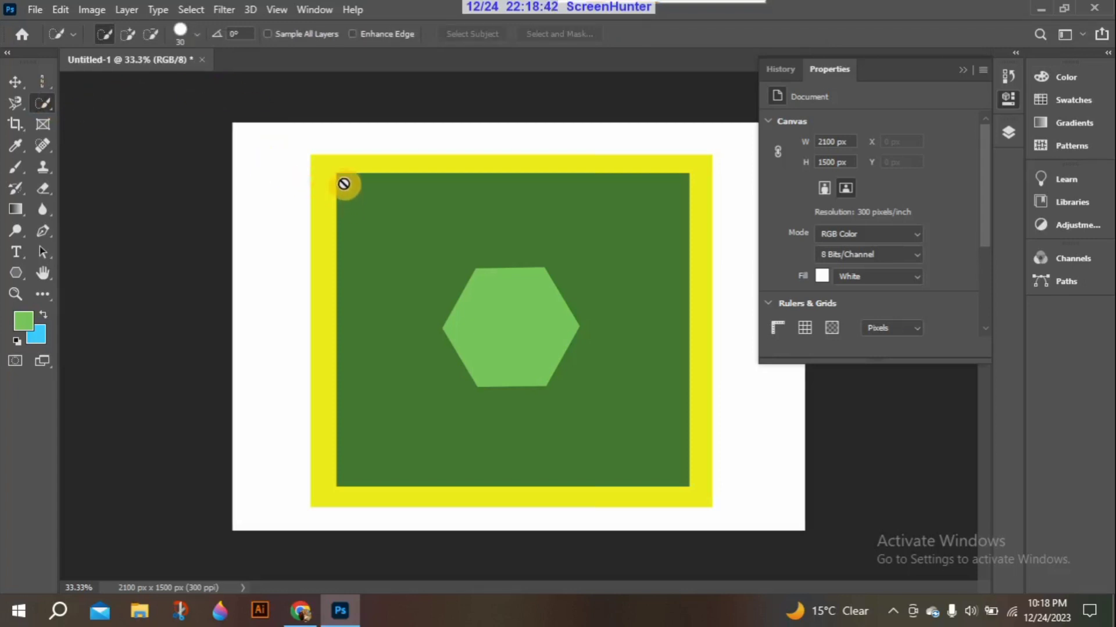
left_click(558, 237)
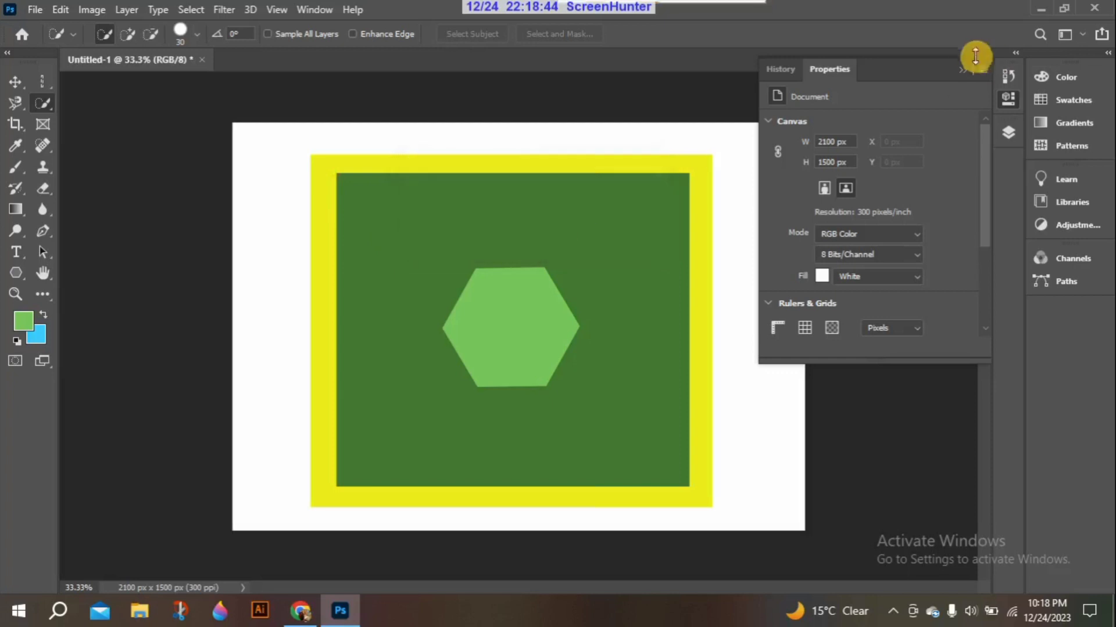
Step: Show the document's layer list in place of the properties and select the yellow Rectangle 1 and Background layers together
left_click(963, 73)
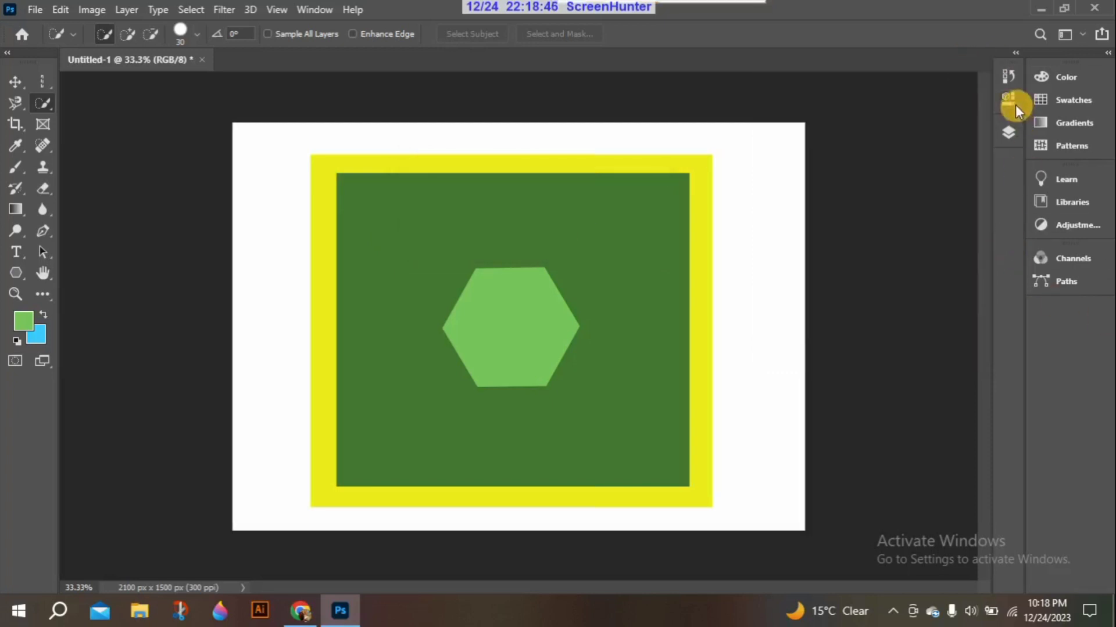
left_click(1009, 128)
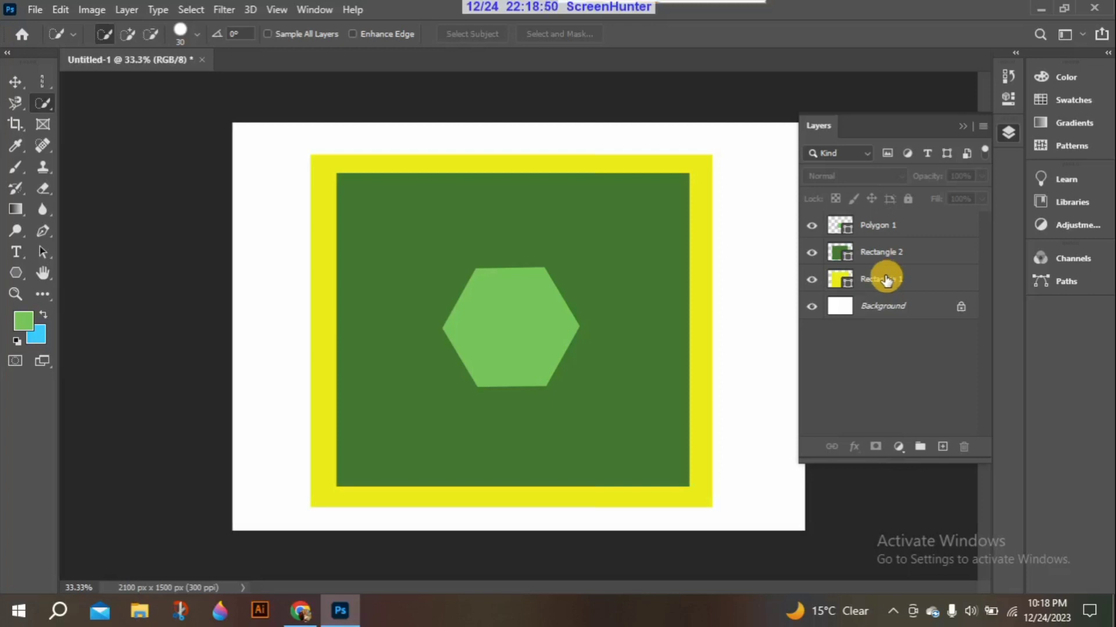
left_click_drag(886, 280, 887, 303)
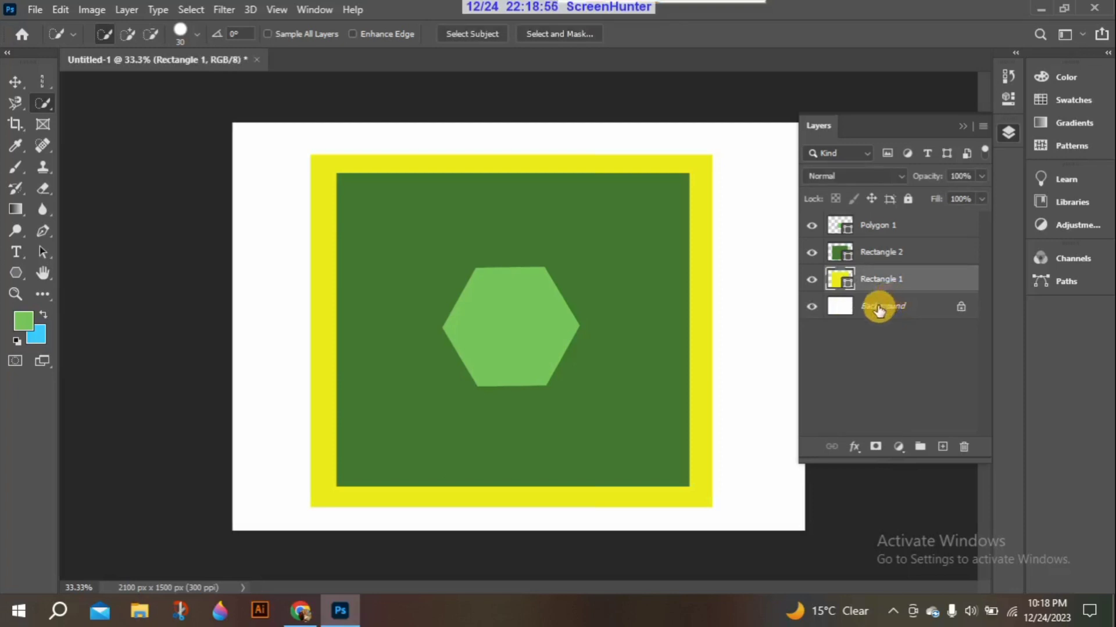
left_click(879, 309)
right_click(878, 309)
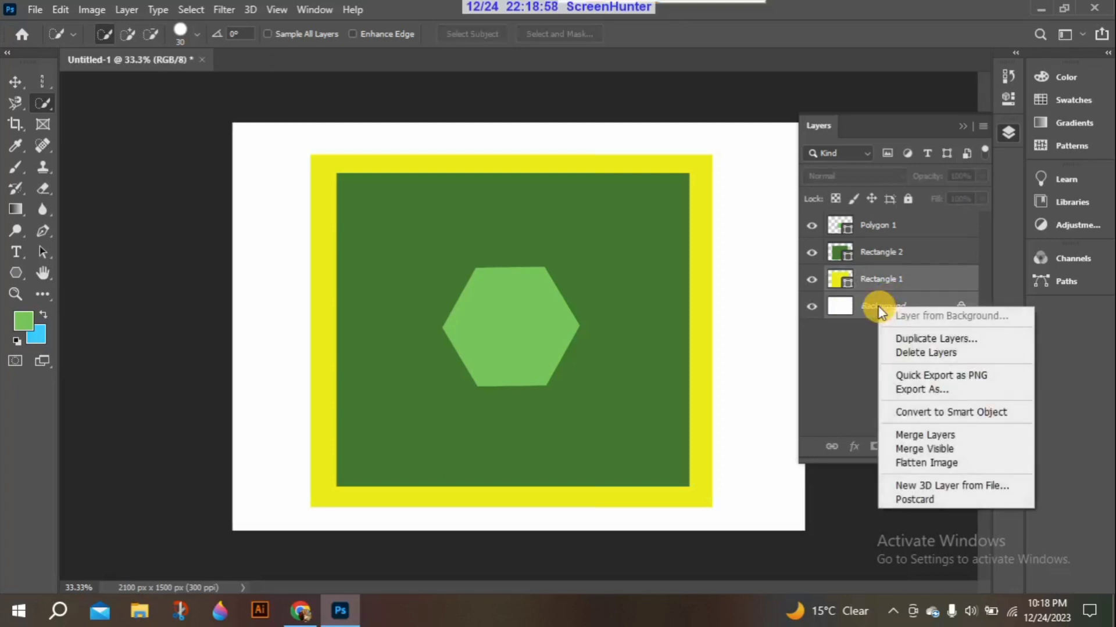
left_click(865, 348)
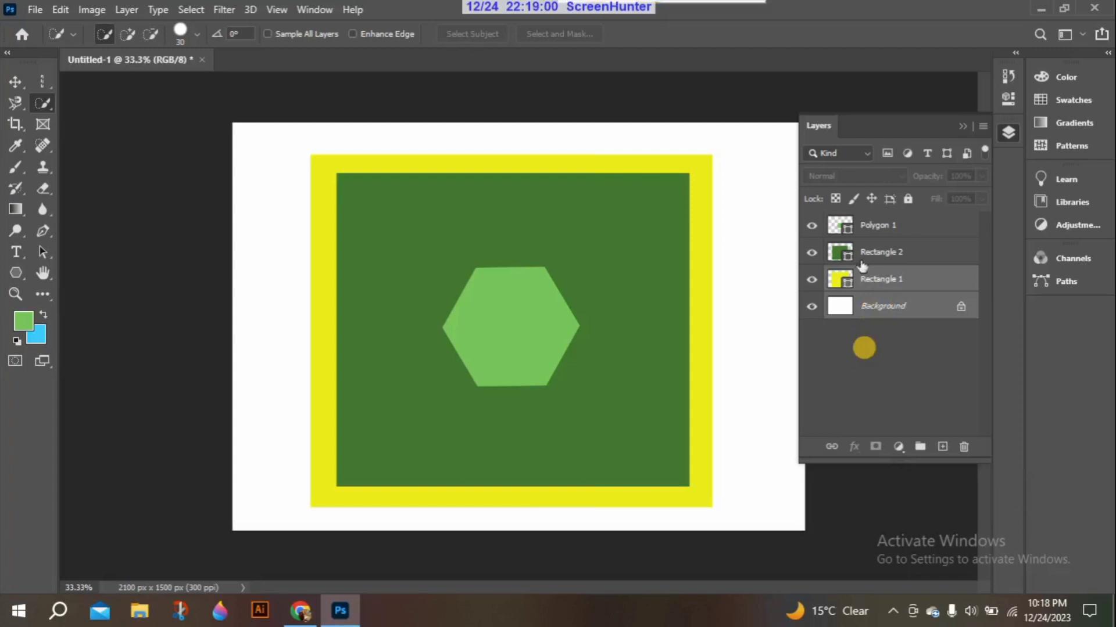
Step: Merge the Polygon 1, Rectangle 2, Rectangle 1 and Background layers into one layer and unlock it
left_click(876, 228)
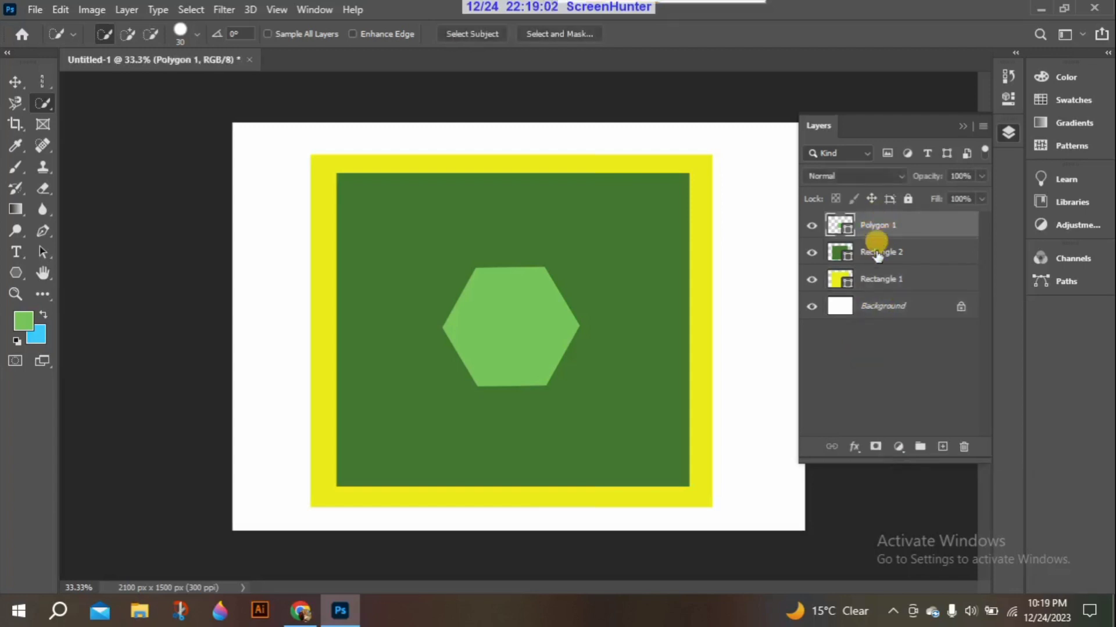
left_click(877, 284, "shift")
left_click(878, 306, "shift")
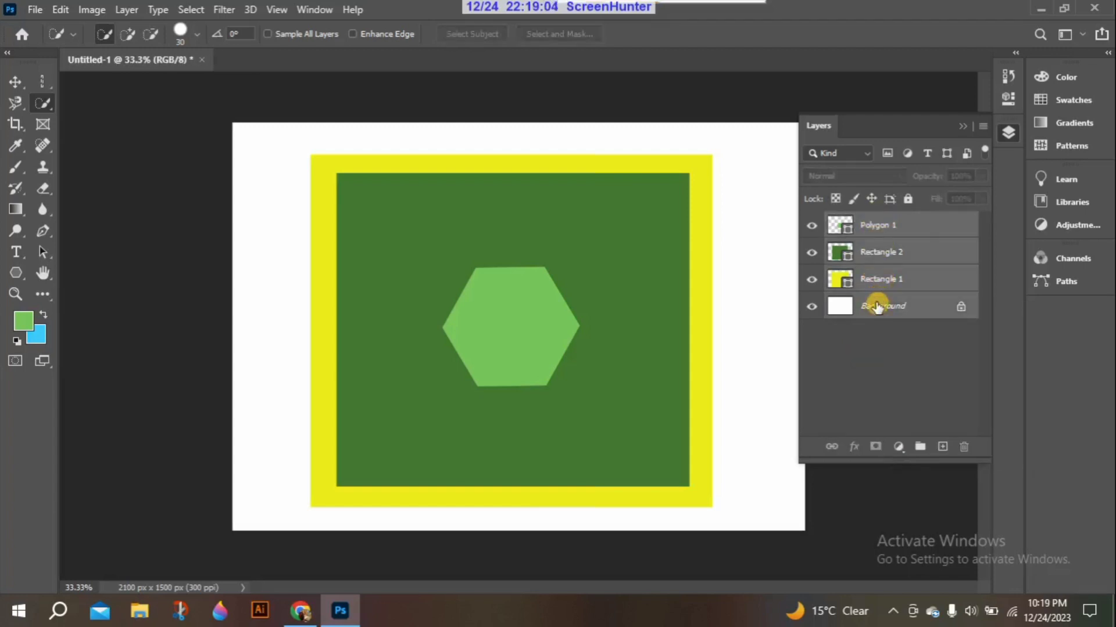
right_click(877, 307)
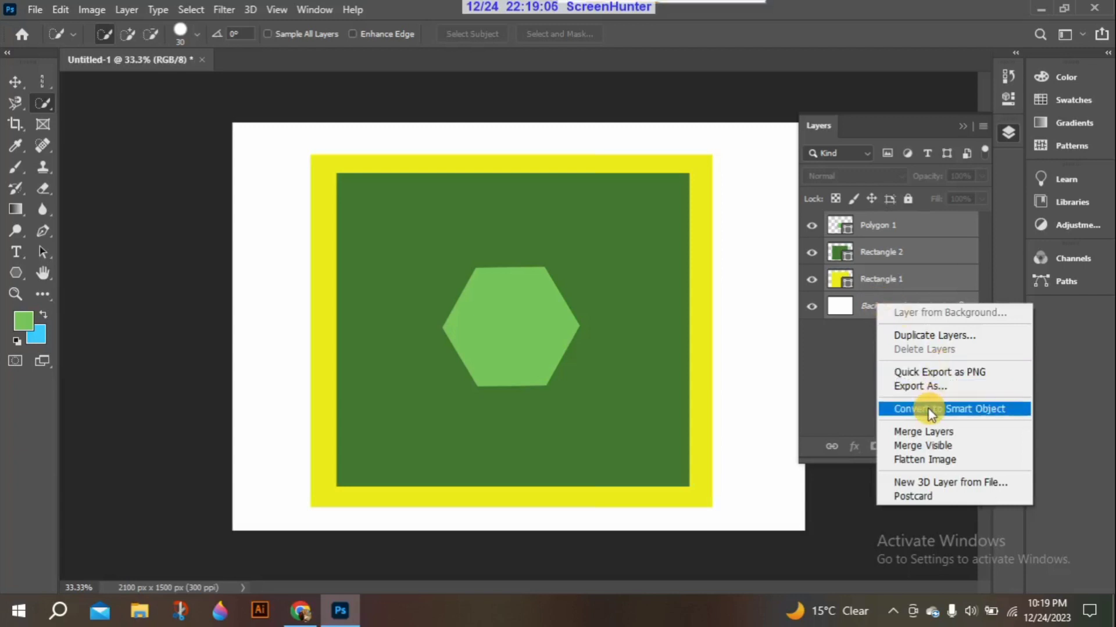
left_click(917, 431)
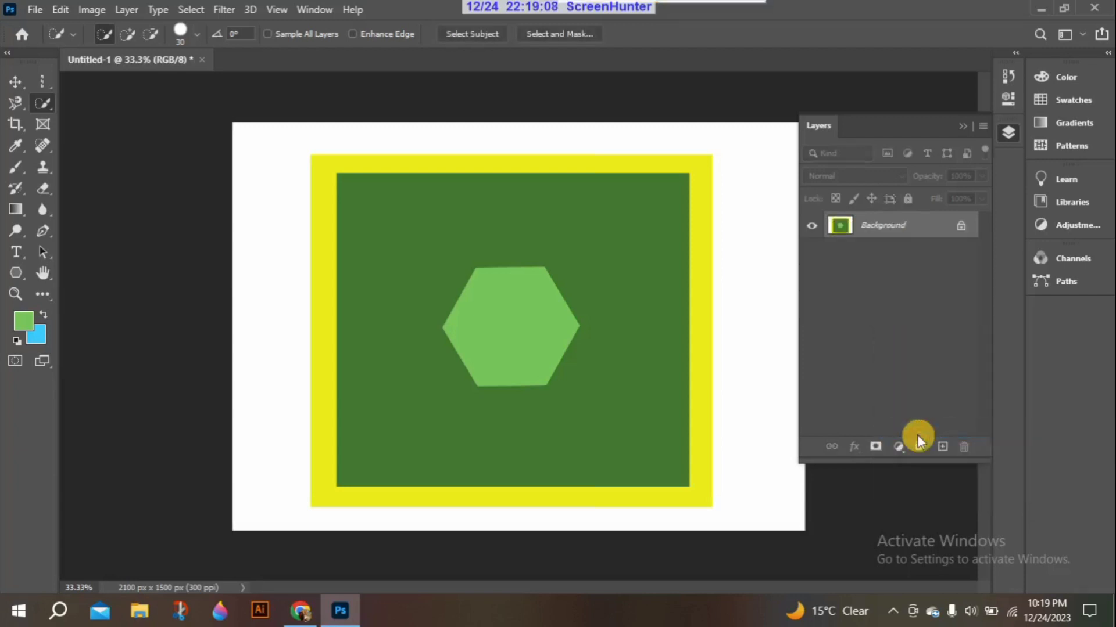
left_click(960, 226)
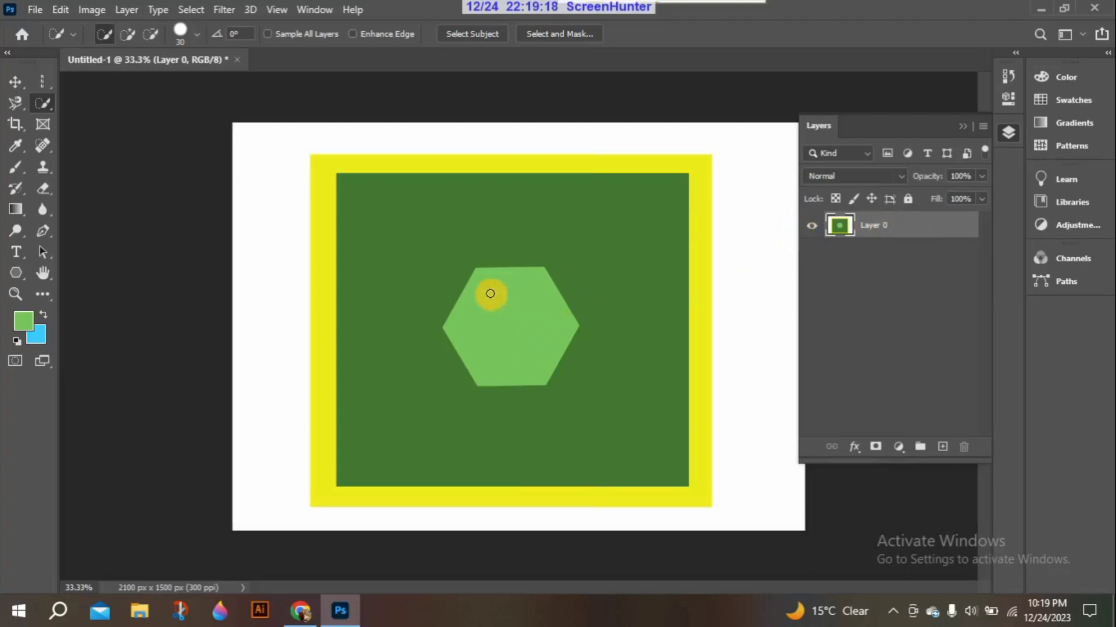
Step: Select the light green hexagon with the Quick Selection tool, extending the selection over the dark green rectangle and yellow border
right_click(42, 104)
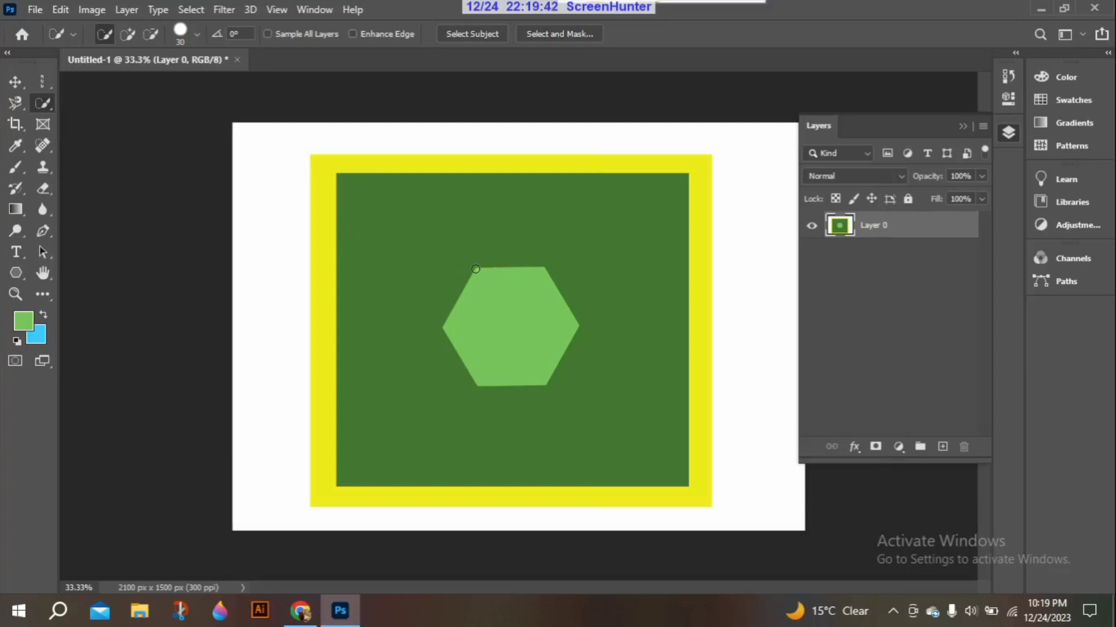
mouse_move(480, 277)
left_mouse_down()
mouse_move(508, 281)
mouse_move(511, 294)
left_mouse_up()
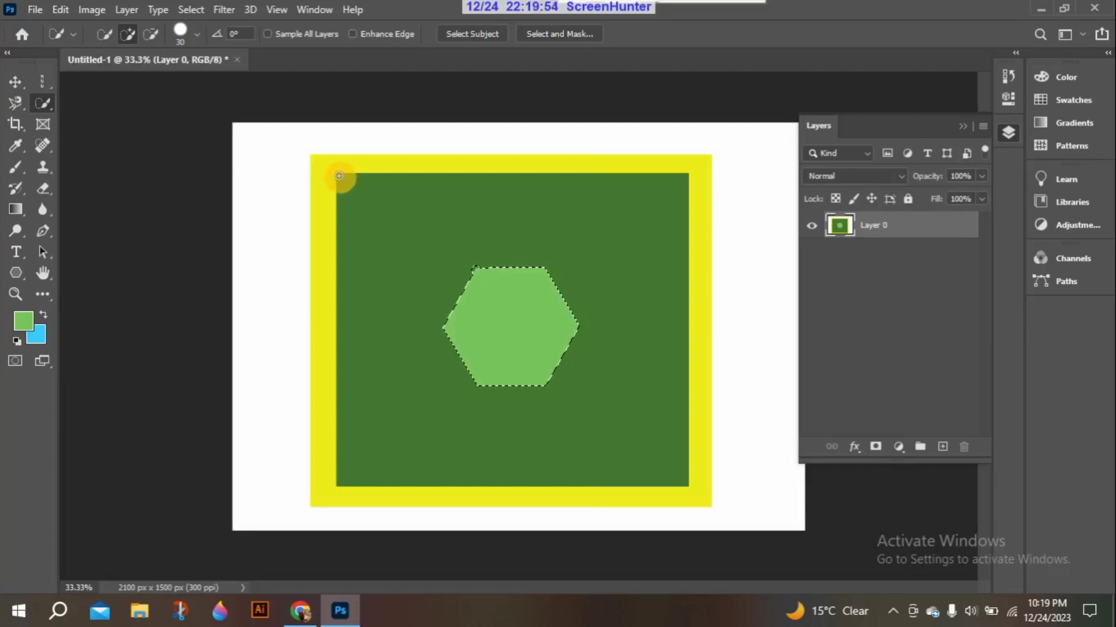
mouse_move(338, 178)
left_mouse_down()
mouse_move(386, 248)
mouse_move(385, 199)
mouse_move(368, 177)
mouse_move(513, 211)
mouse_move(522, 231)
mouse_move(508, 278)
left_mouse_up()
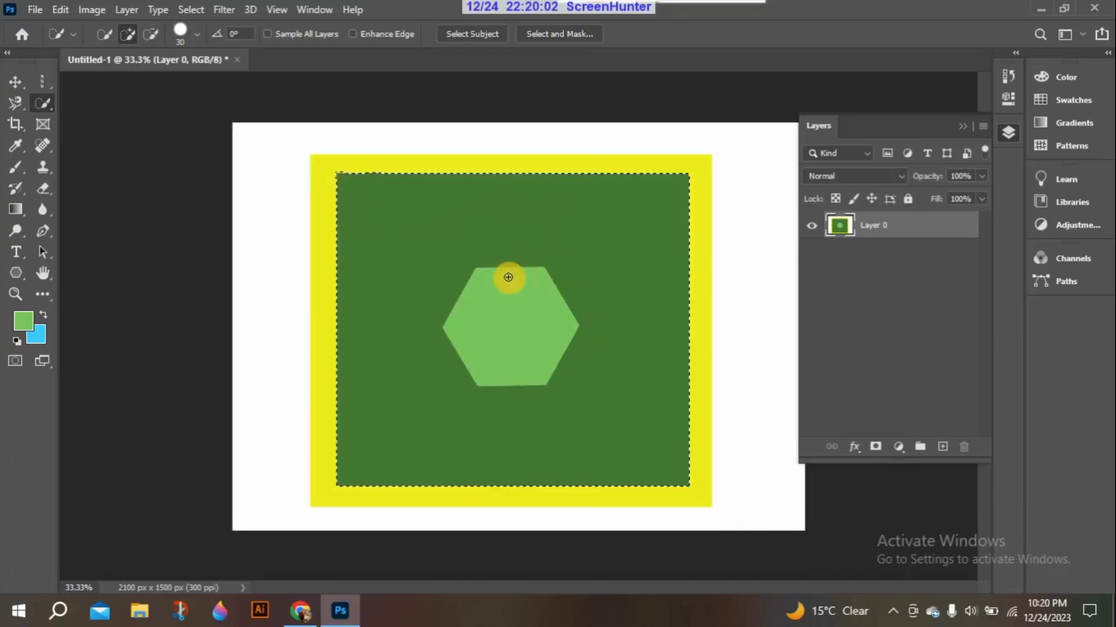
left_click(455, 193, "alt")
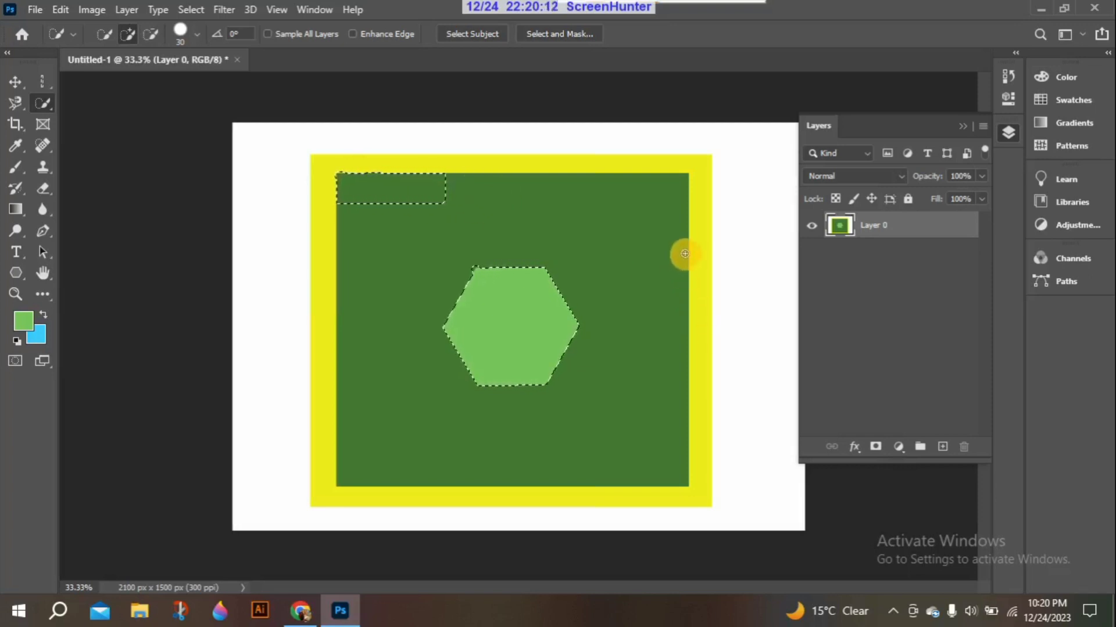
left_click(665, 347)
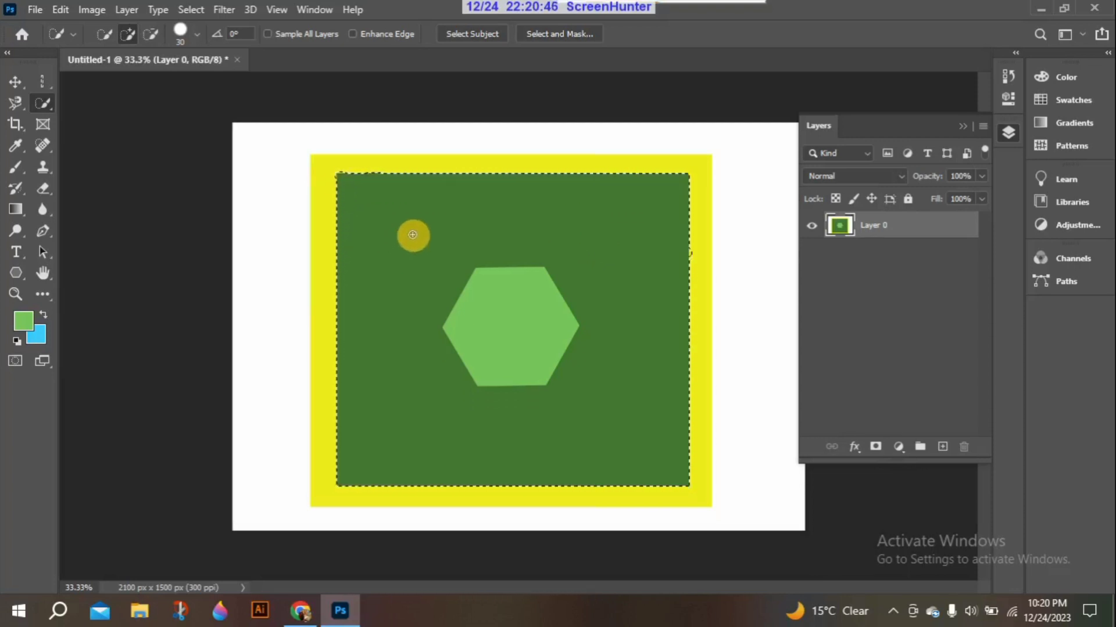
left_click_drag(693, 167, 701, 175)
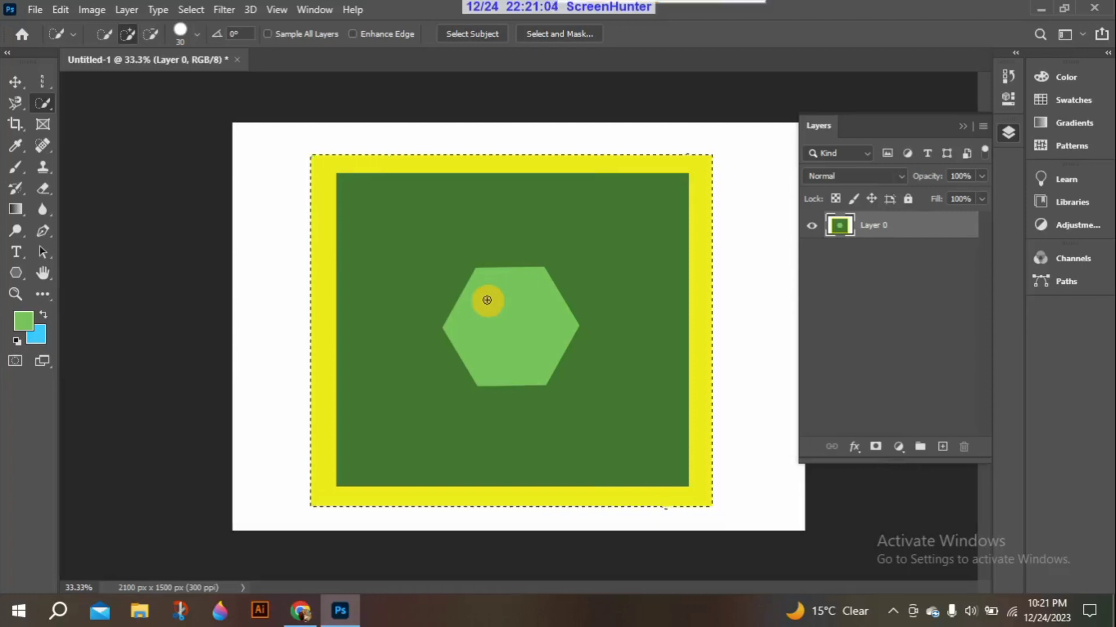
Step: Undo the quick selection additions back to the hexagon and deselect it
left_click(487, 300)
key("ctrl+z")
key("ctrl+z")
key("ctrl+z")
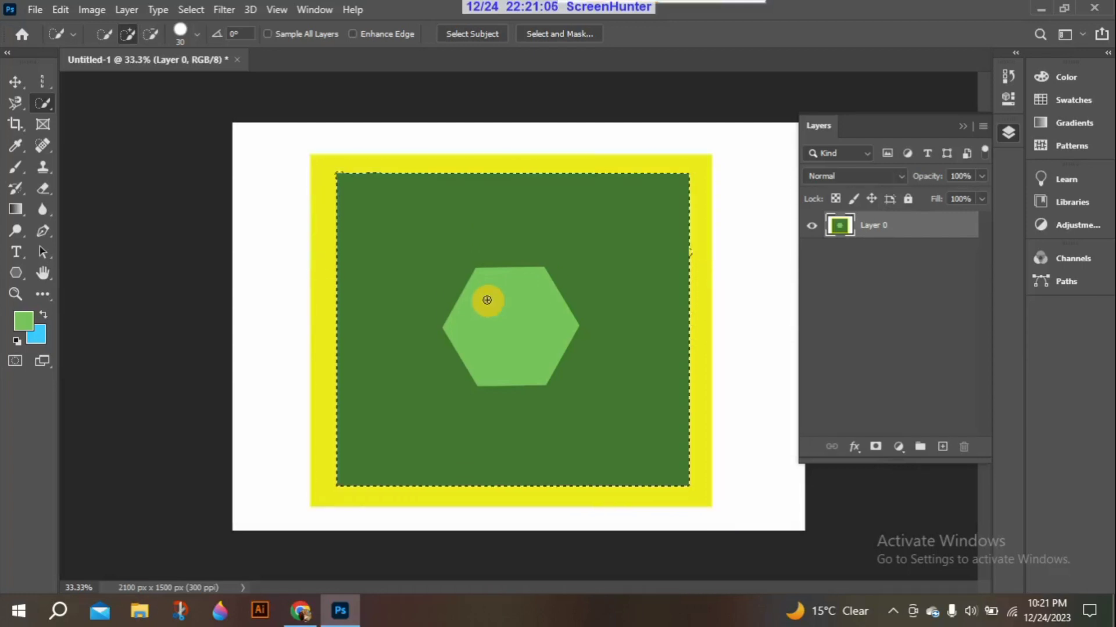
key("ctrl+z")
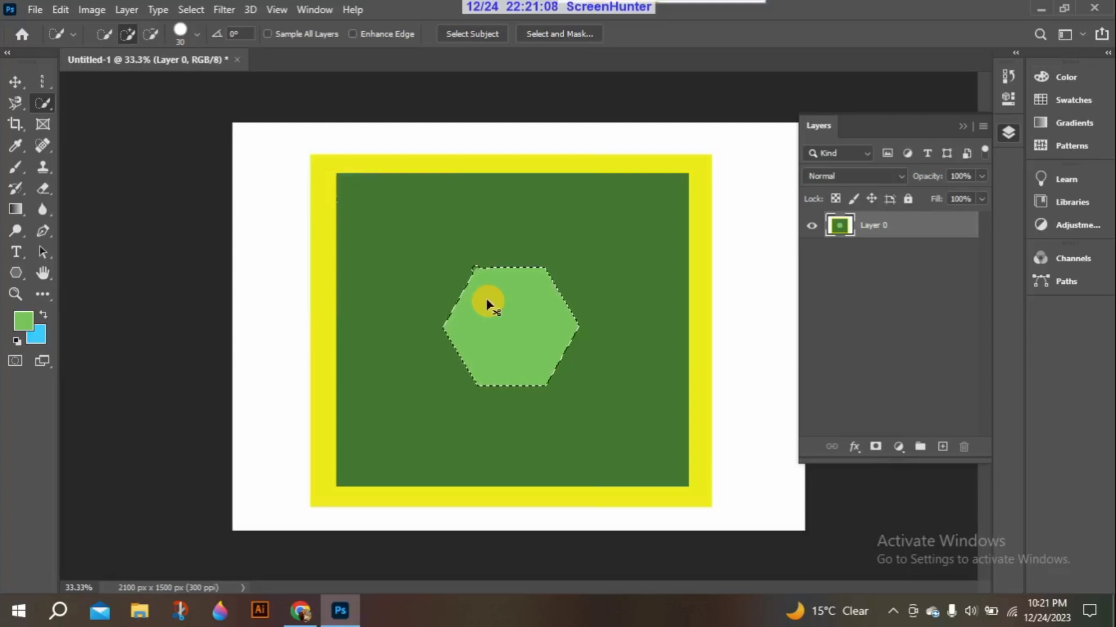
key("ctrl+d")
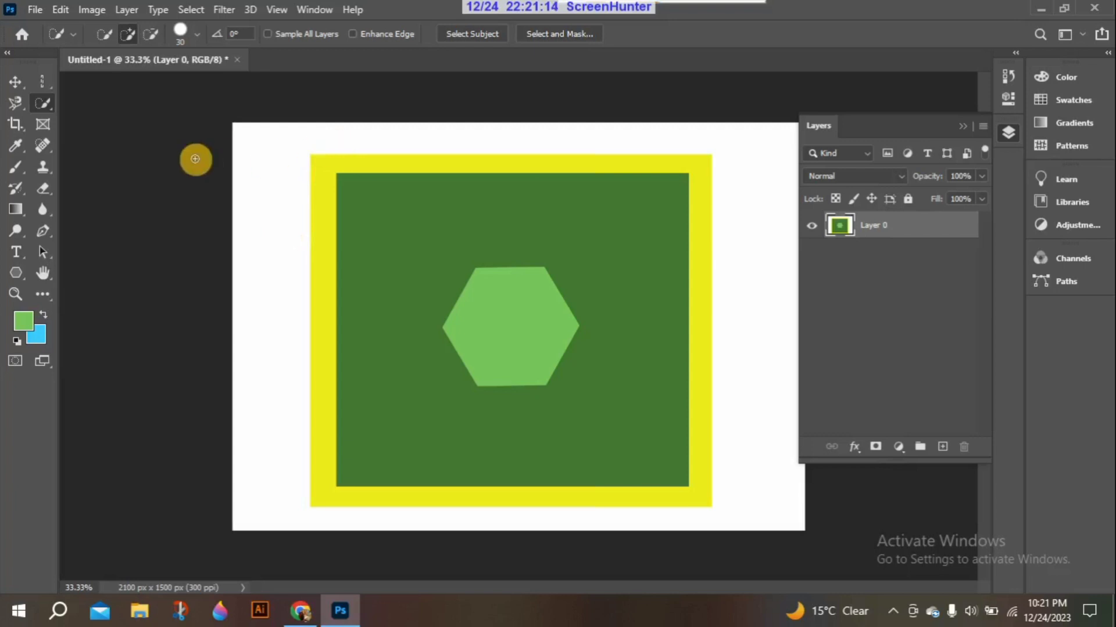
Step: Use the Magic Wand tool with tolerance 32 to select the hexagon, the dark green area and the yellow border in turn
right_click(44, 107)
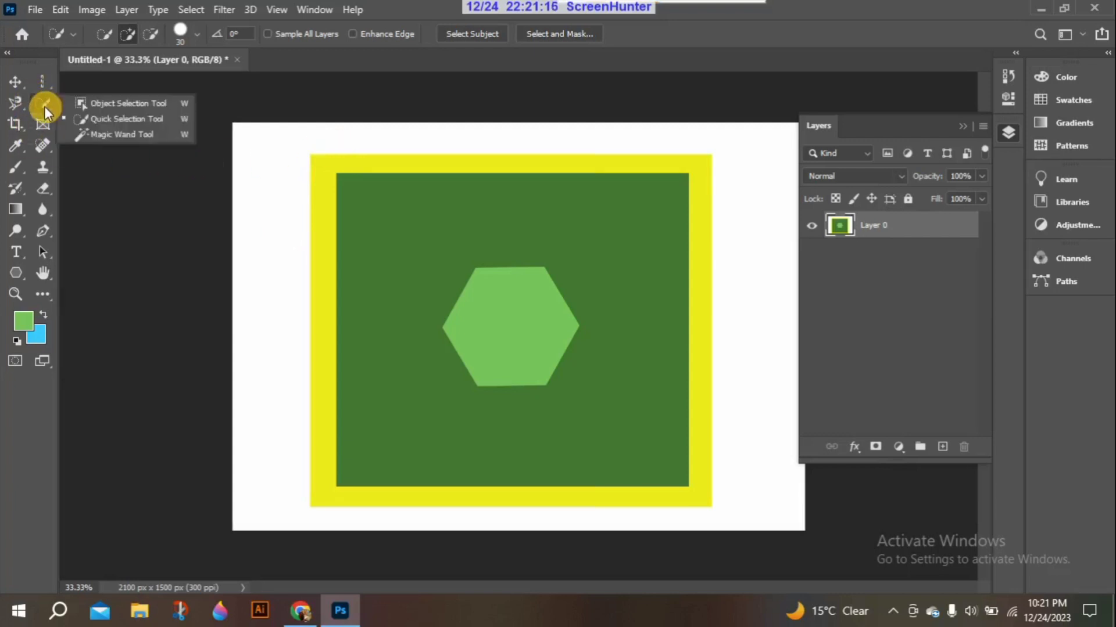
left_click(78, 134)
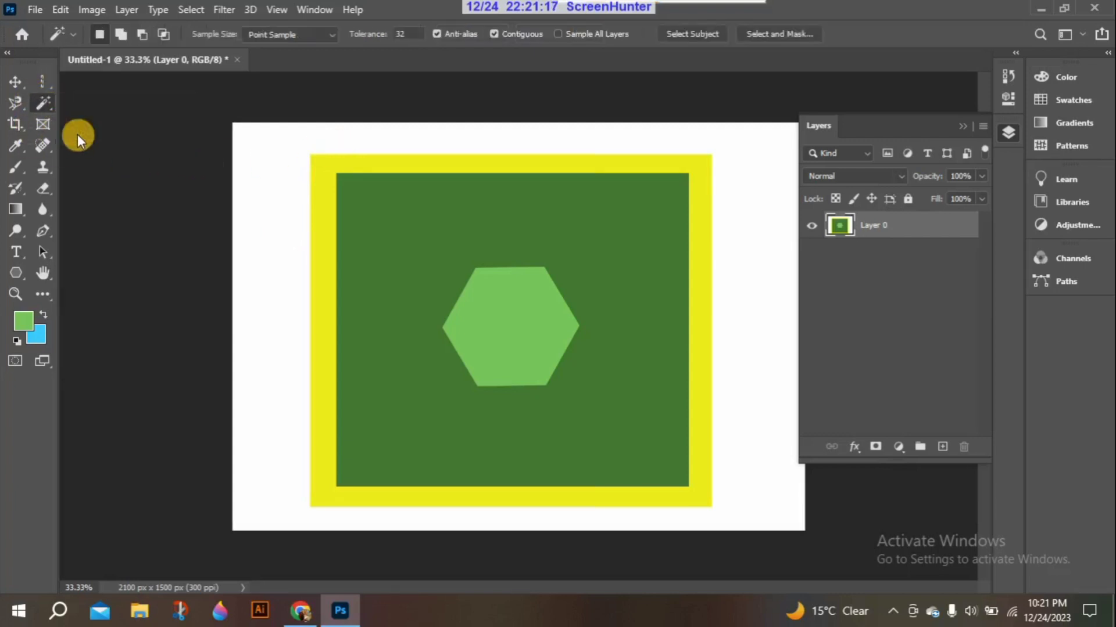
left_click(492, 282)
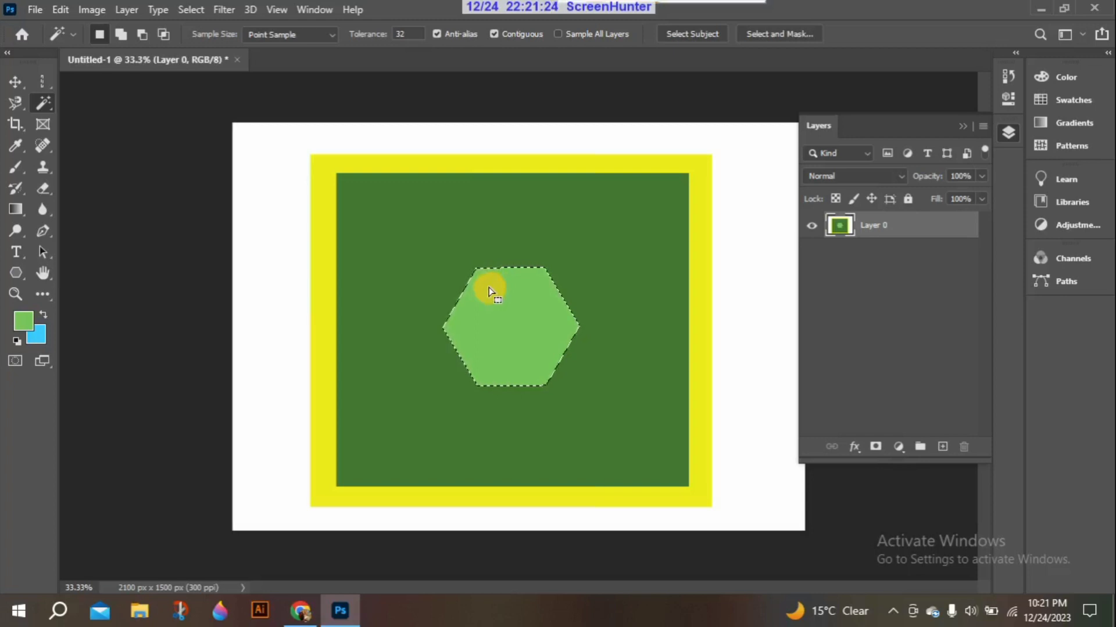
left_click(415, 229)
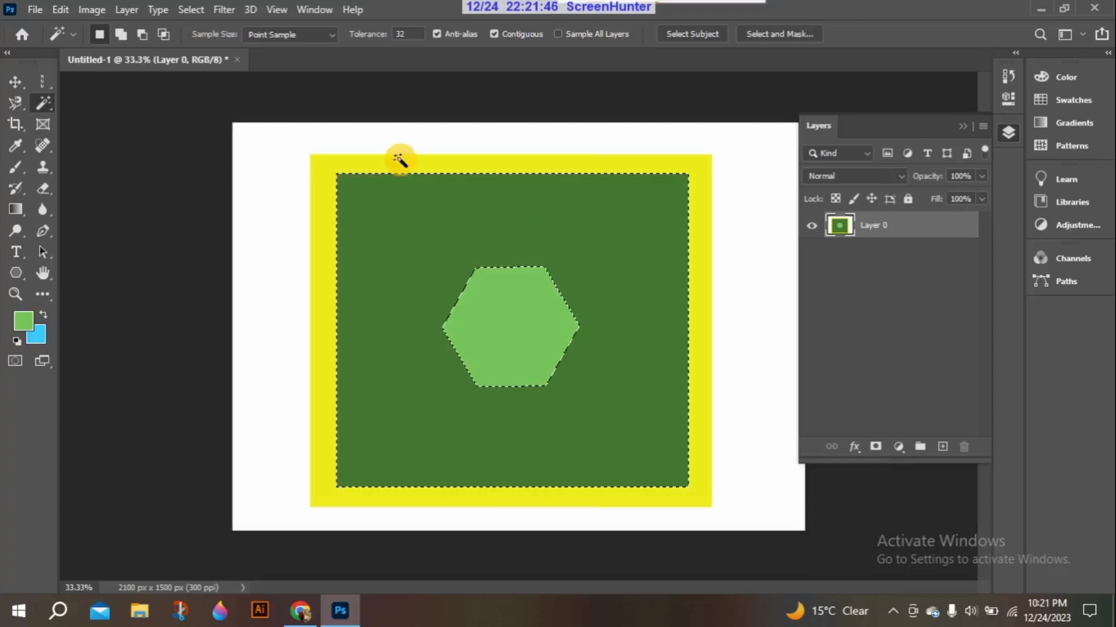
left_click(323, 169)
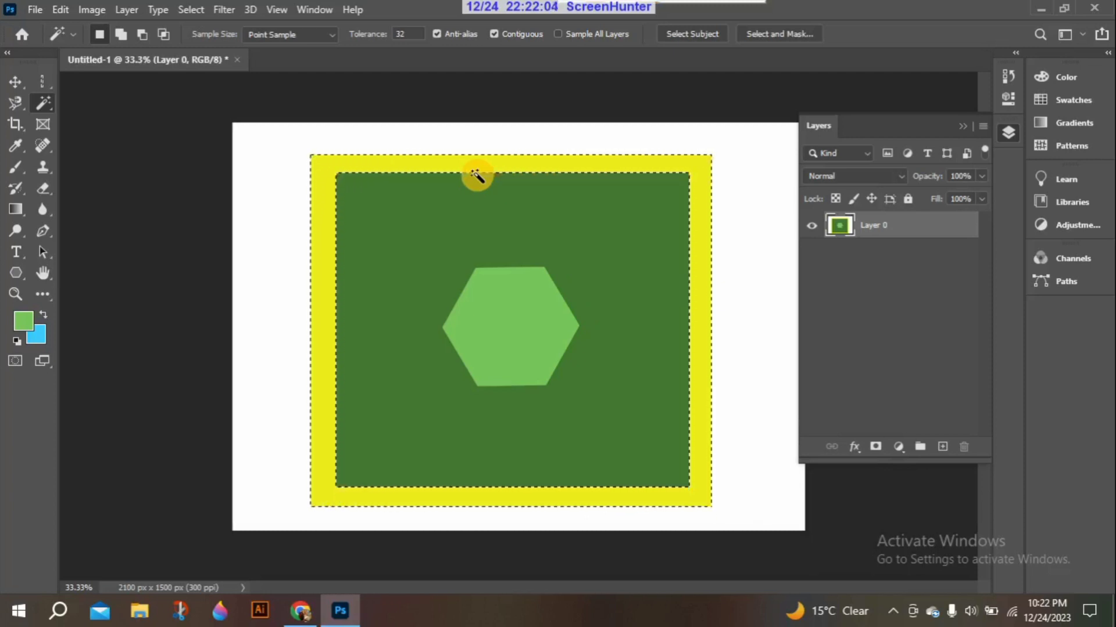
Step: Select the white area around the yellow border with the Magic Wand, deselect it and switch to the Move tool
right_click(48, 100)
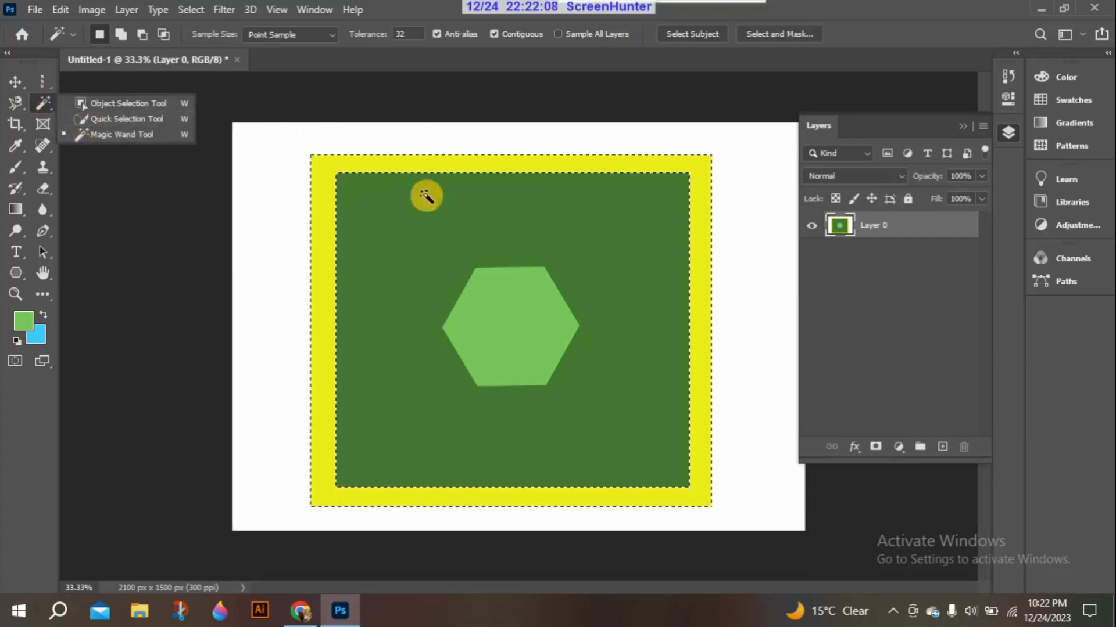
left_click(269, 167)
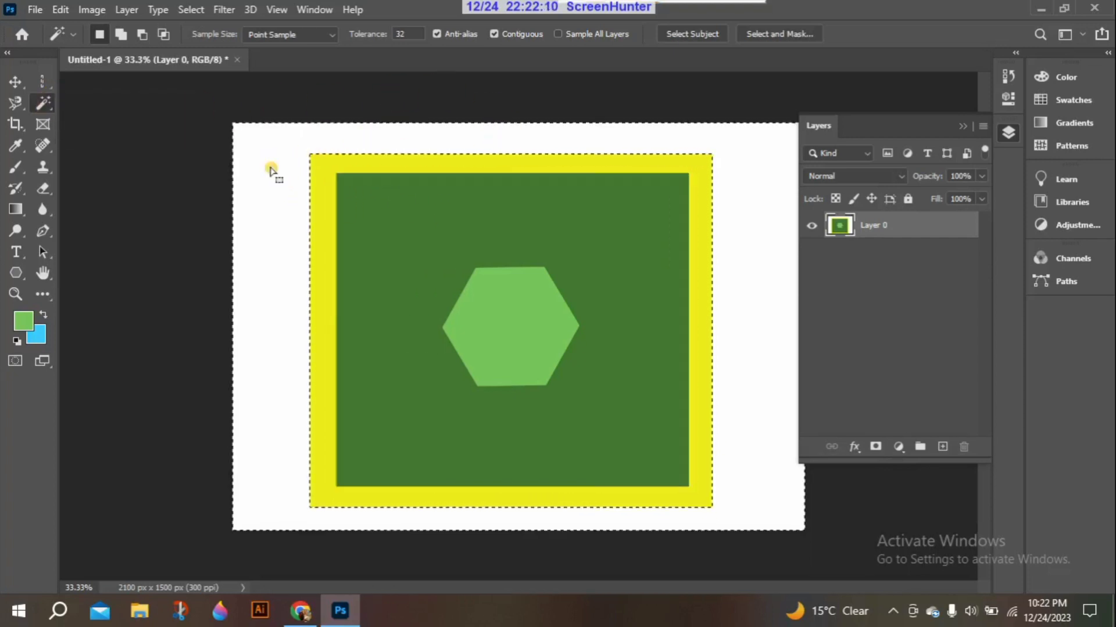
left_click(256, 167)
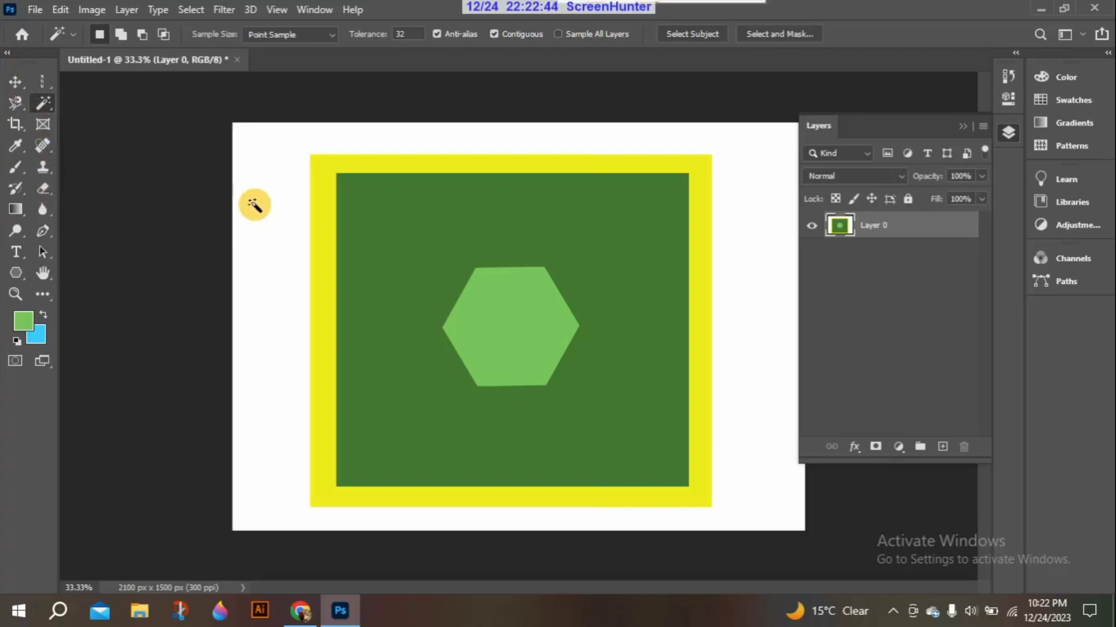
left_click(254, 205)
left_click(14, 81)
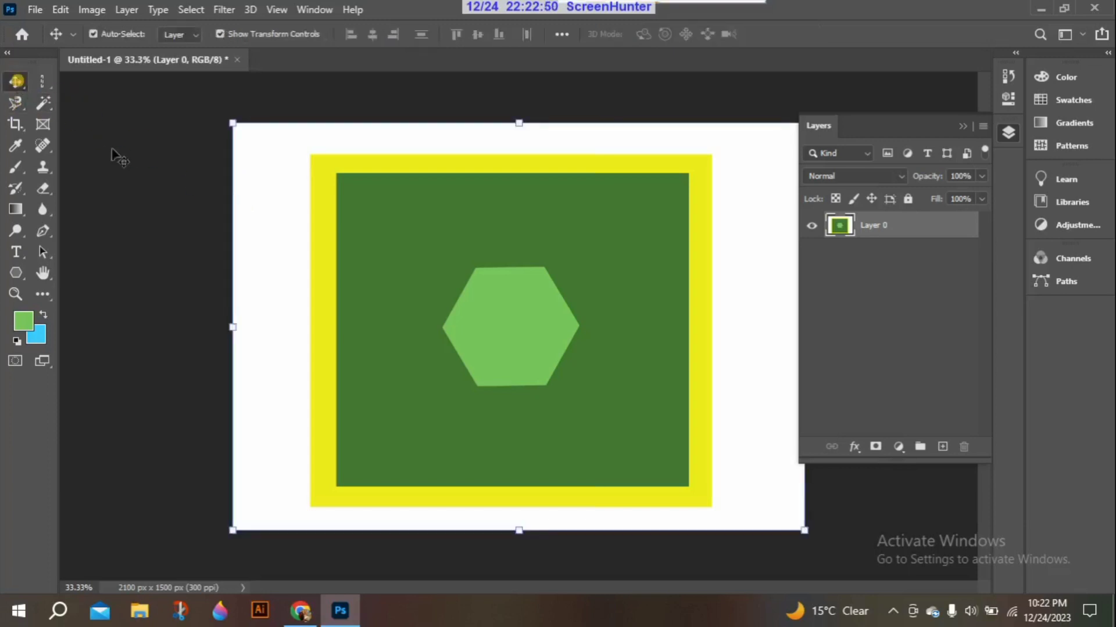
Step: Move the merged Layer 0 artwork down and to the right, and bring it back to its original position
left_click(479, 319)
mouse_move(294, 149)
left_mouse_down()
mouse_move(463, 347)
mouse_move(294, 211)
mouse_move(313, 186)
mouse_move(326, 194)
left_mouse_up()
left_click(476, 244)
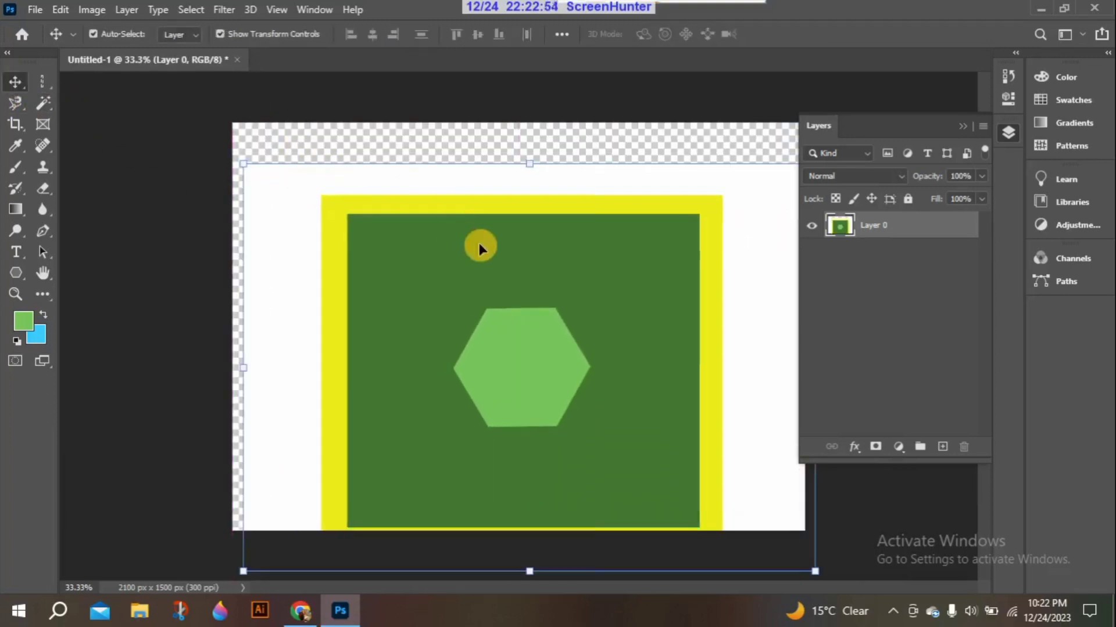
left_click(482, 320)
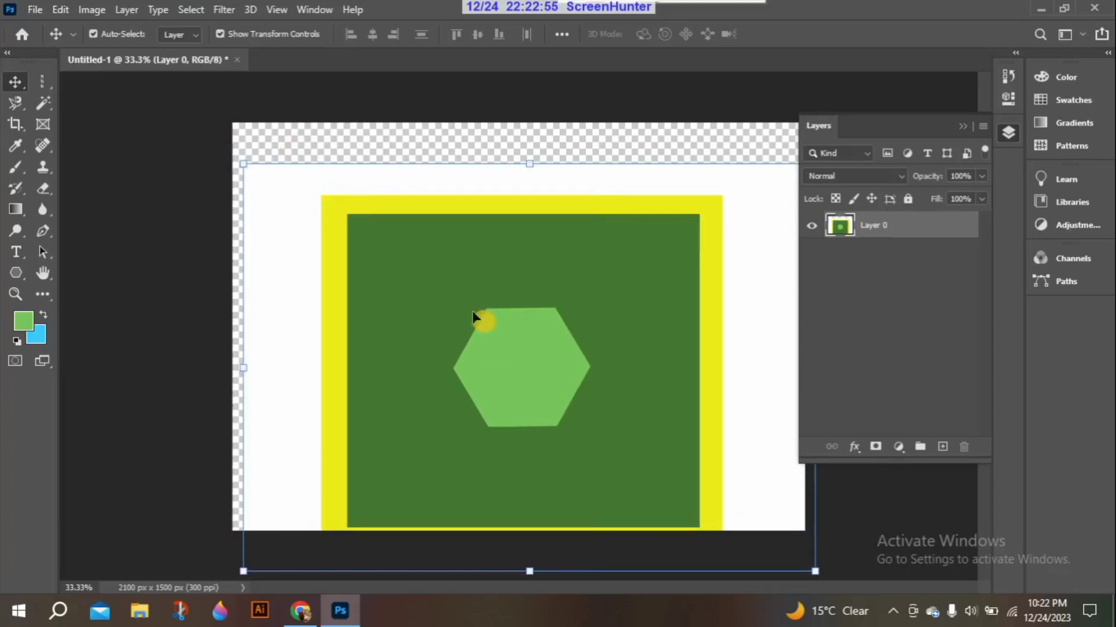
left_click(882, 228)
left_click_drag(882, 227, 965, 451)
left_click_drag(493, 266, 466, 223)
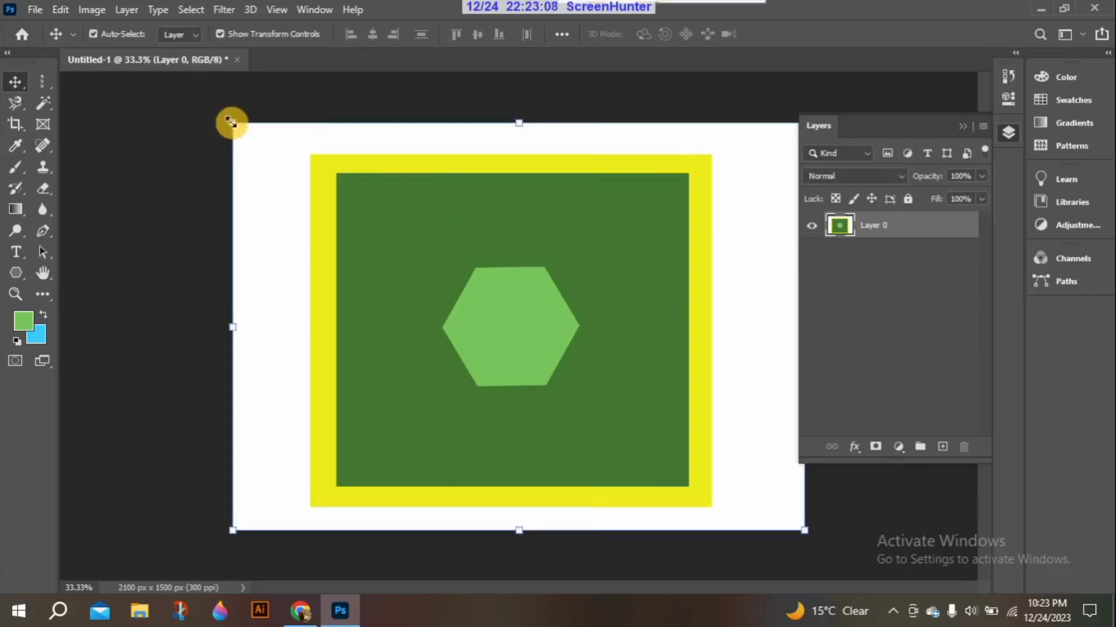
Step: Scale the merged Layer 0 artwork proportionally to 99.86% and apply the transform
mouse_move(231, 123)
left_mouse_down()
mouse_move(251, 129)
mouse_move(232, 118)
left_mouse_up()
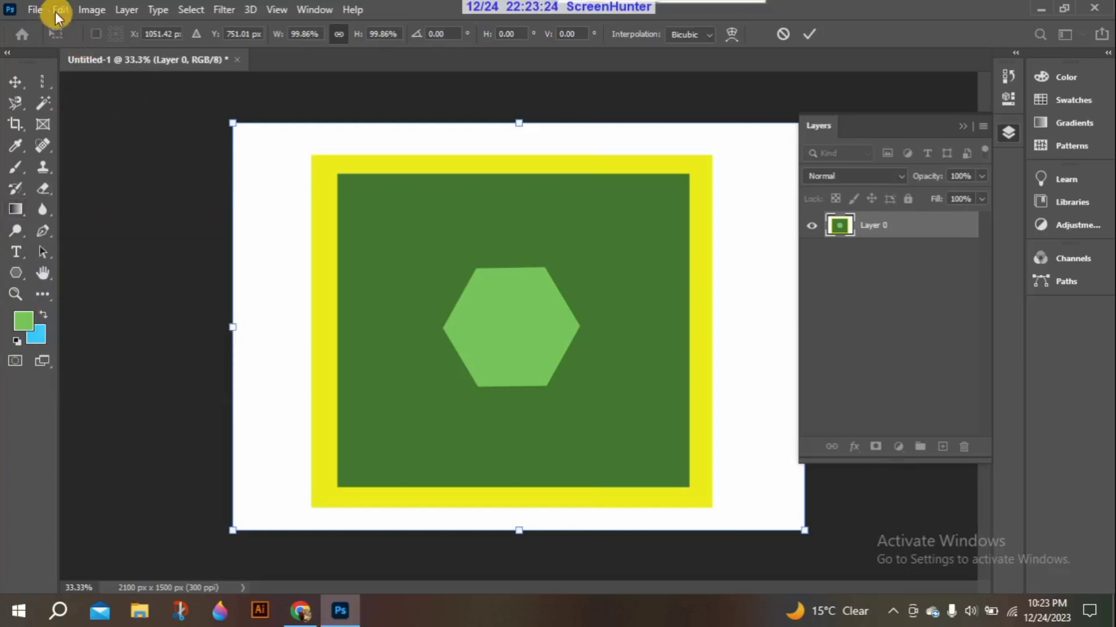
left_click(36, 10)
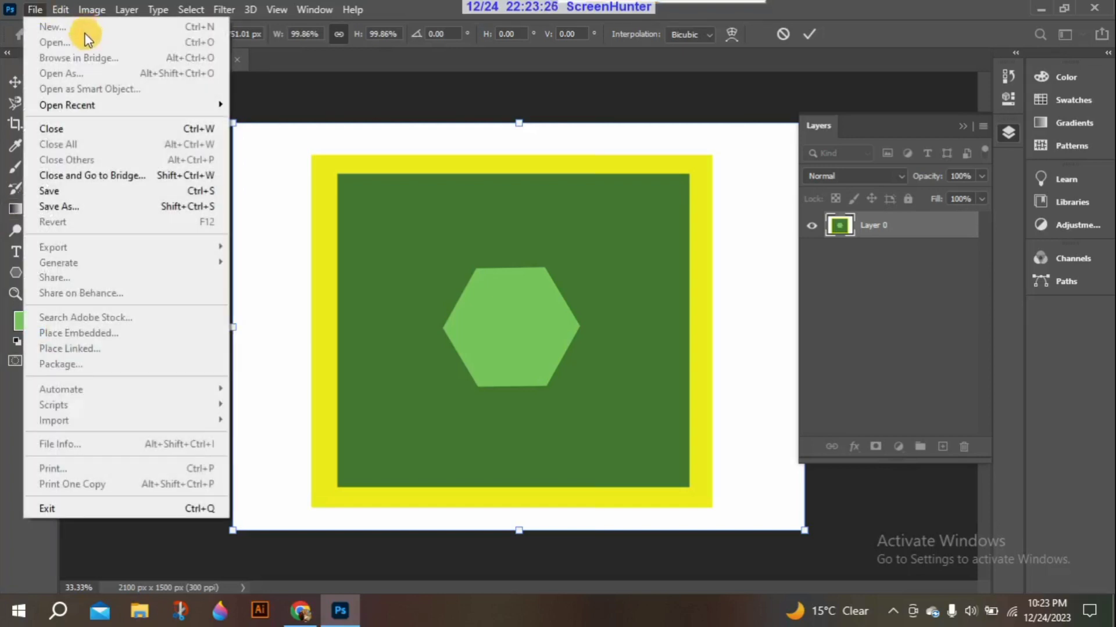
left_click(293, 104)
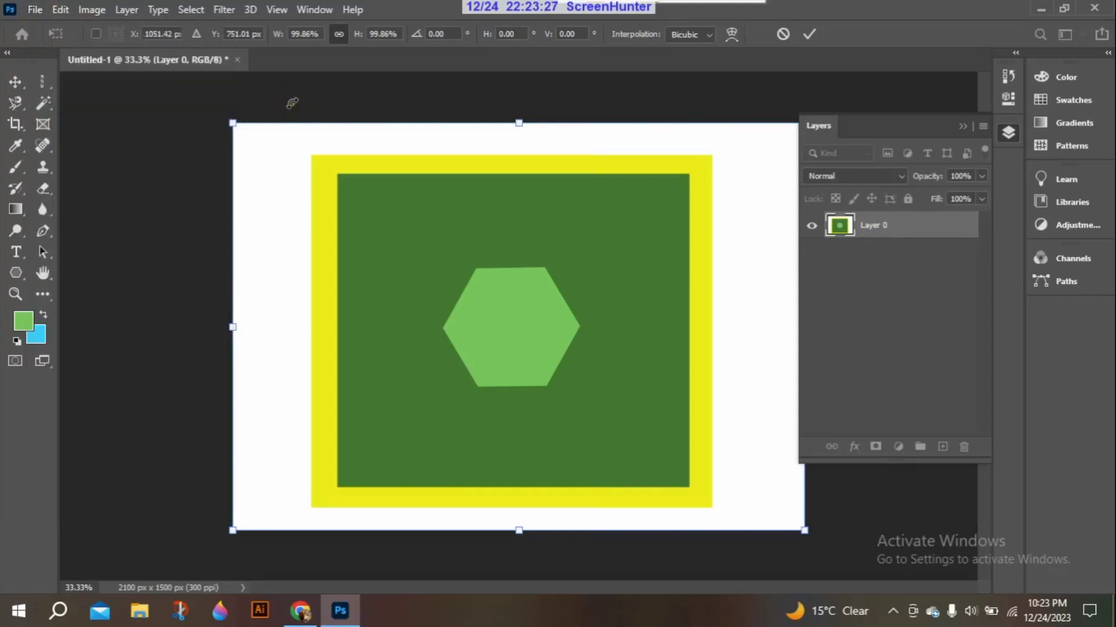
left_click(23, 85)
Step: Create a new document from the Default Photoshop Size preset, 7 x 5 in at 300 ppi, and collapse the layer list
left_click(35, 10)
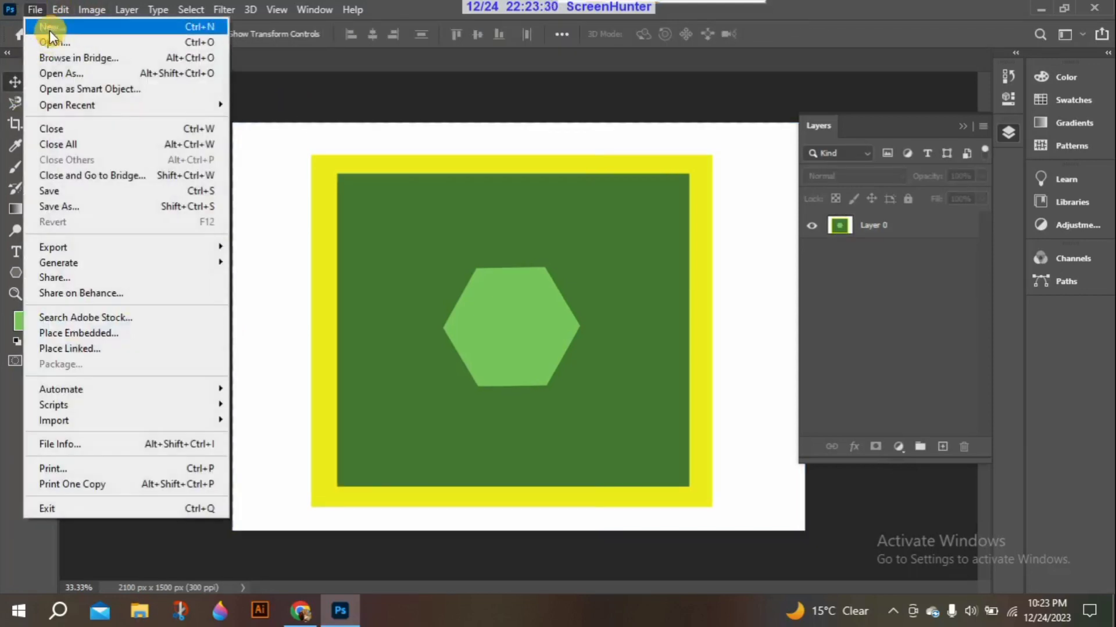
left_click(50, 26)
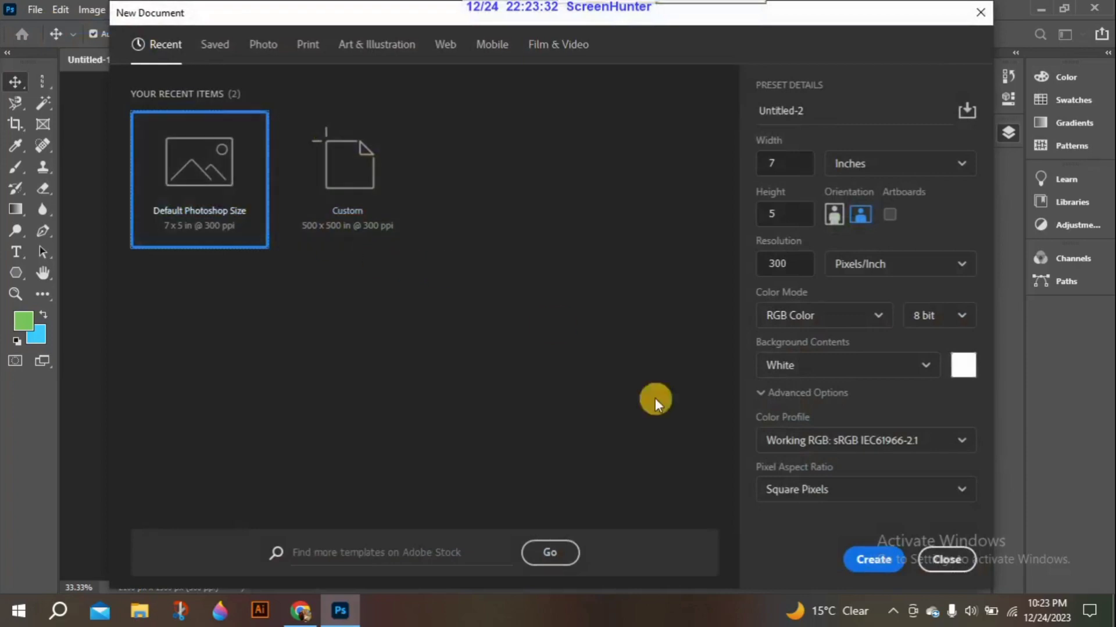
left_click(869, 559)
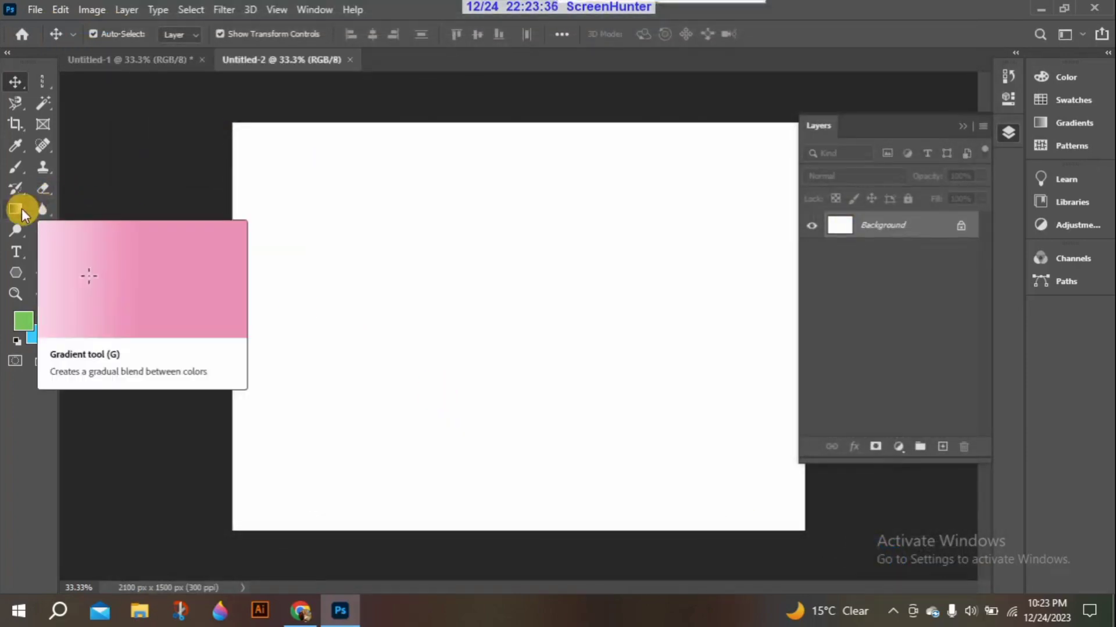
left_click(964, 126)
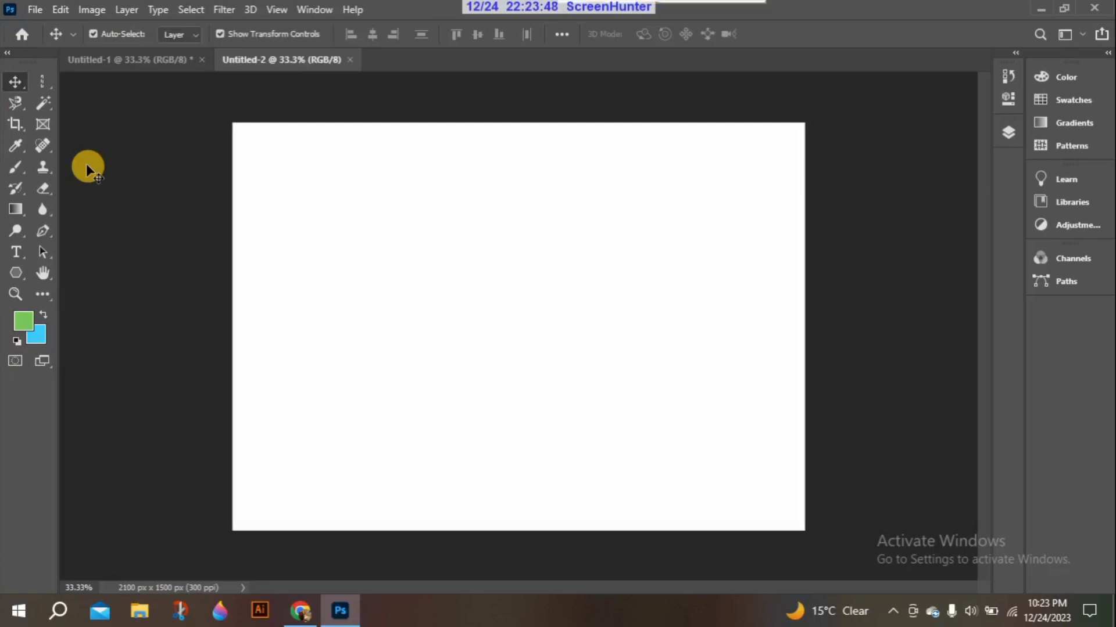
Step: Activate the Gradient tool and look through the gradient presets in the Purples and Blues groups
left_click(15, 215)
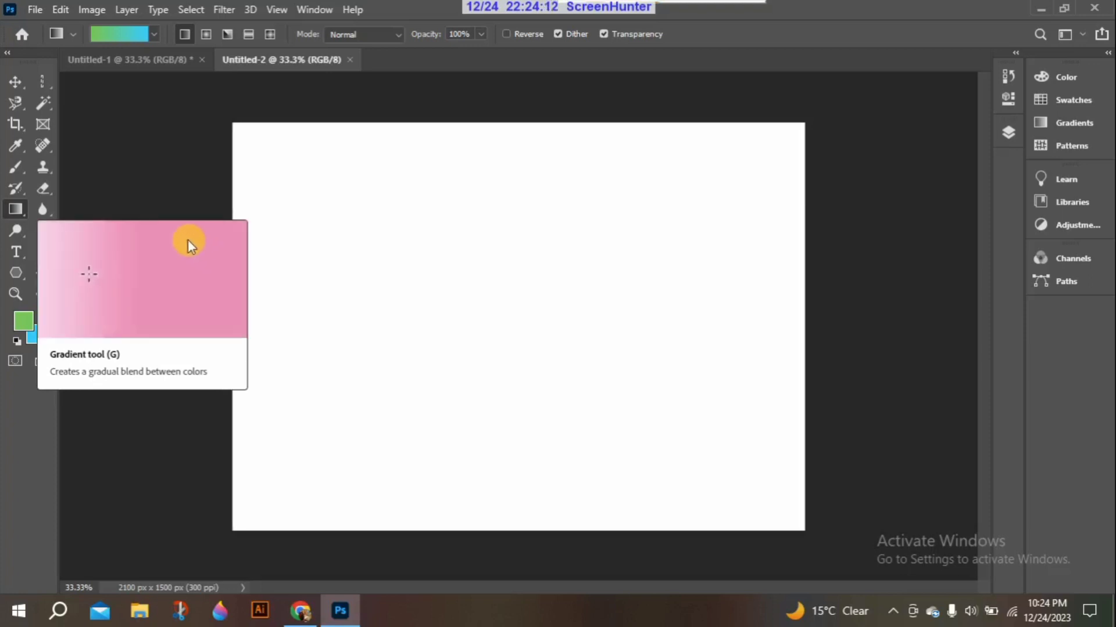
left_click(12, 213)
left_click(43, 34)
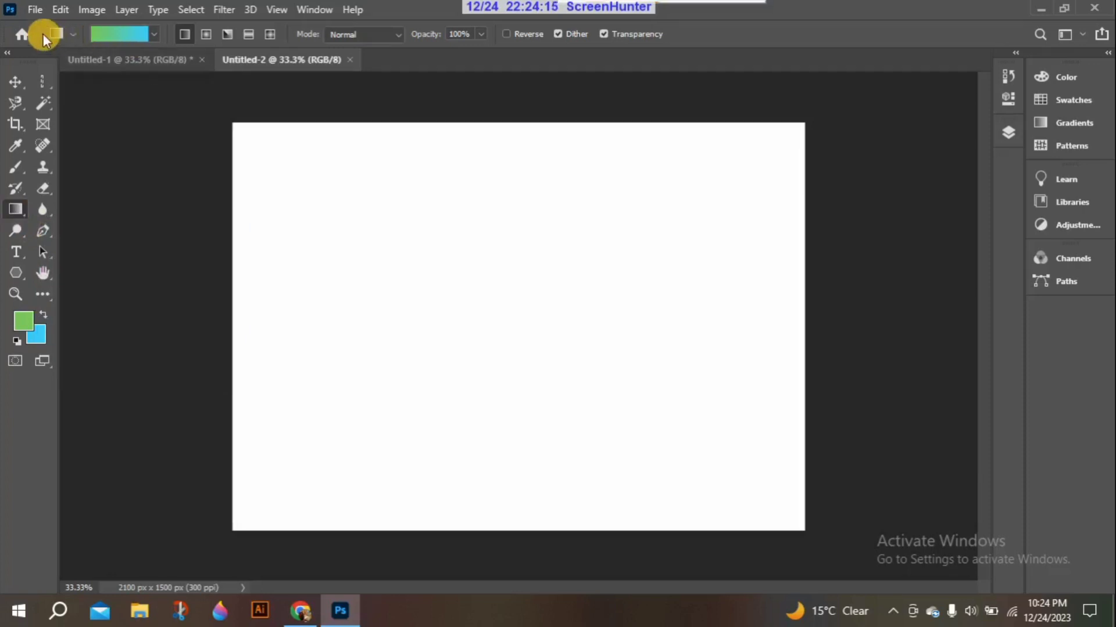
left_click(151, 34)
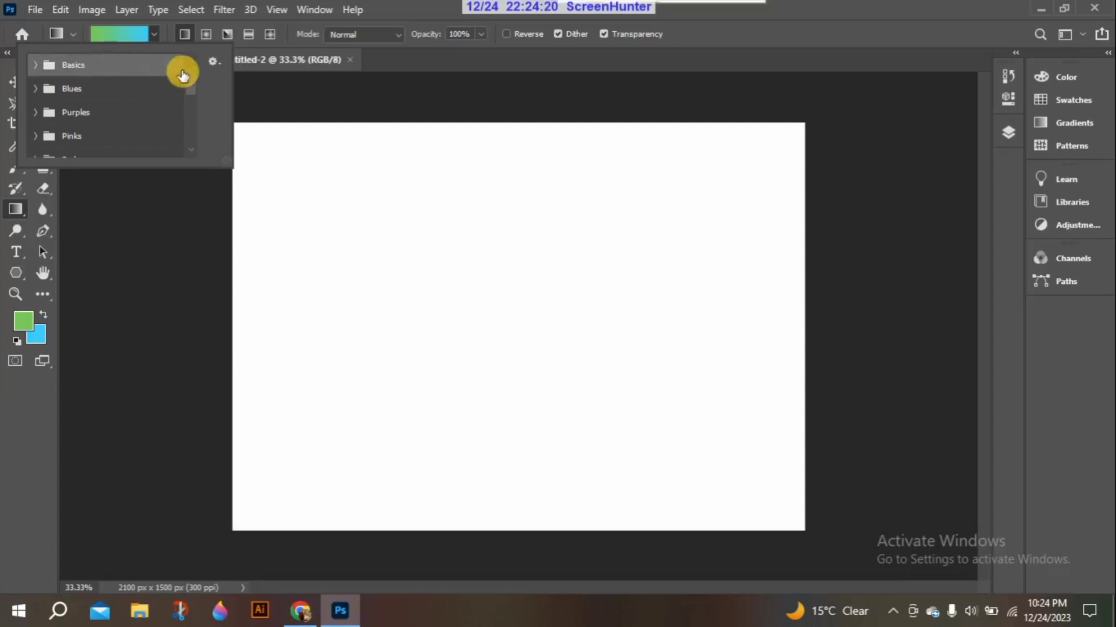
mouse_move(191, 78)
left_mouse_down()
mouse_move(189, 131)
mouse_move(189, 81)
left_mouse_up()
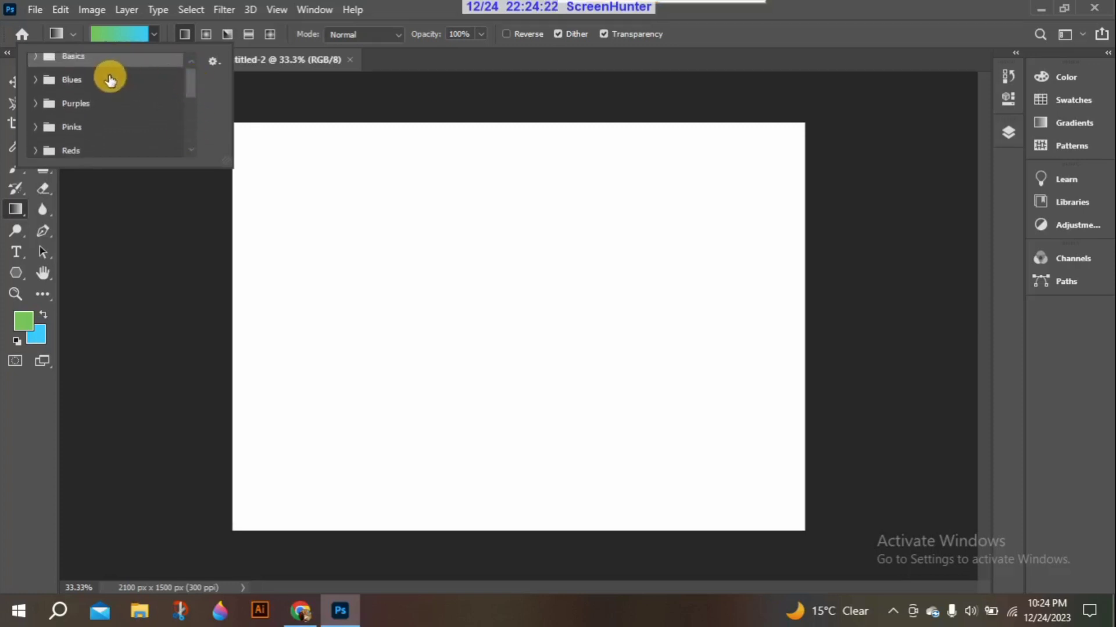
double_click(108, 71)
left_click(150, 34)
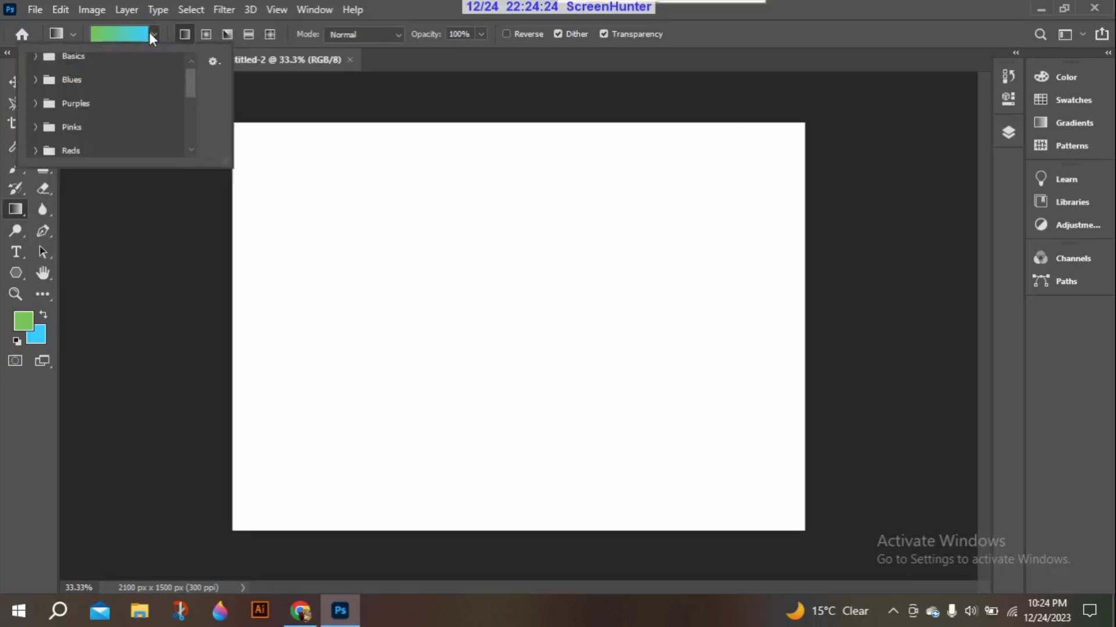
double_click(109, 104)
left_click(154, 33)
left_click(33, 104)
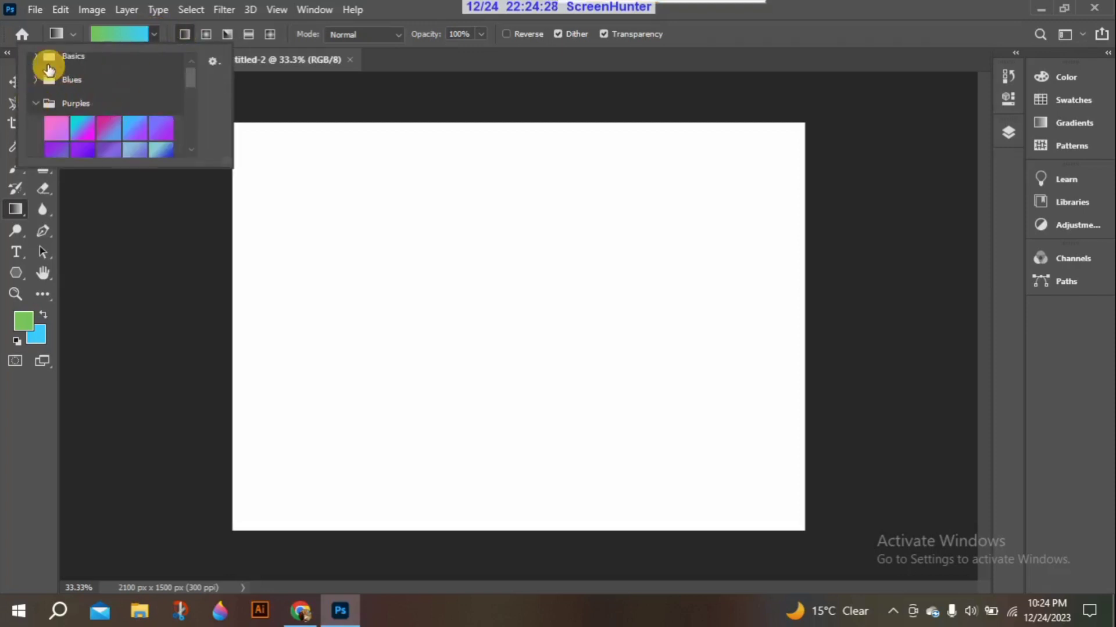
left_click(35, 81)
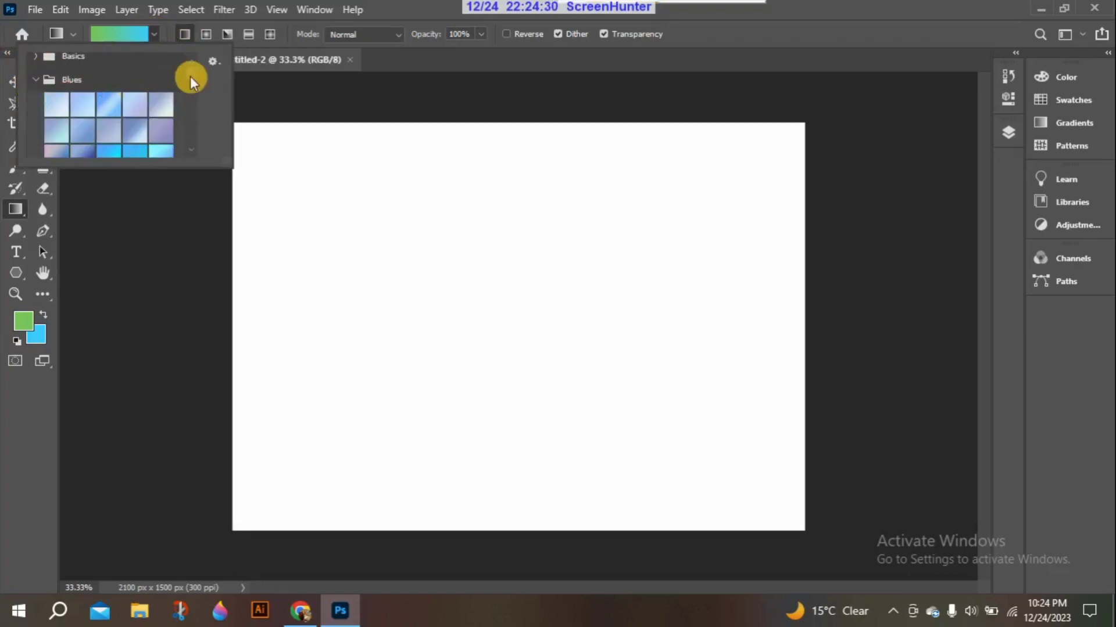
Step: Look through the Pastels and Iridescent gradient presets, return to the Blues group and close the preset picker
left_click_drag(191, 75, 193, 137)
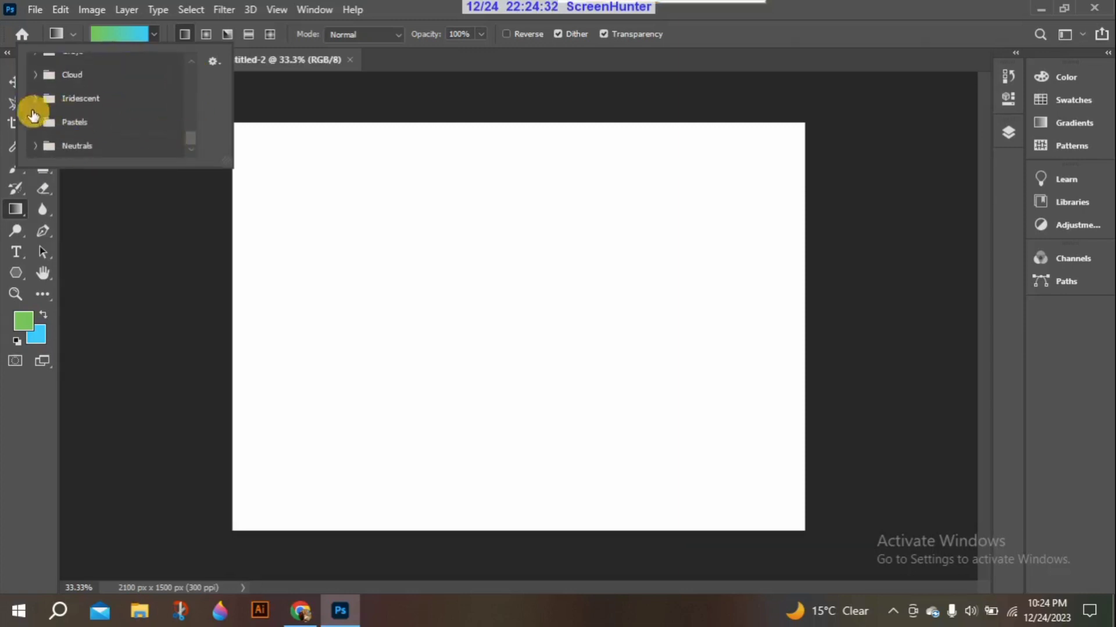
left_click(36, 122)
left_click(36, 99)
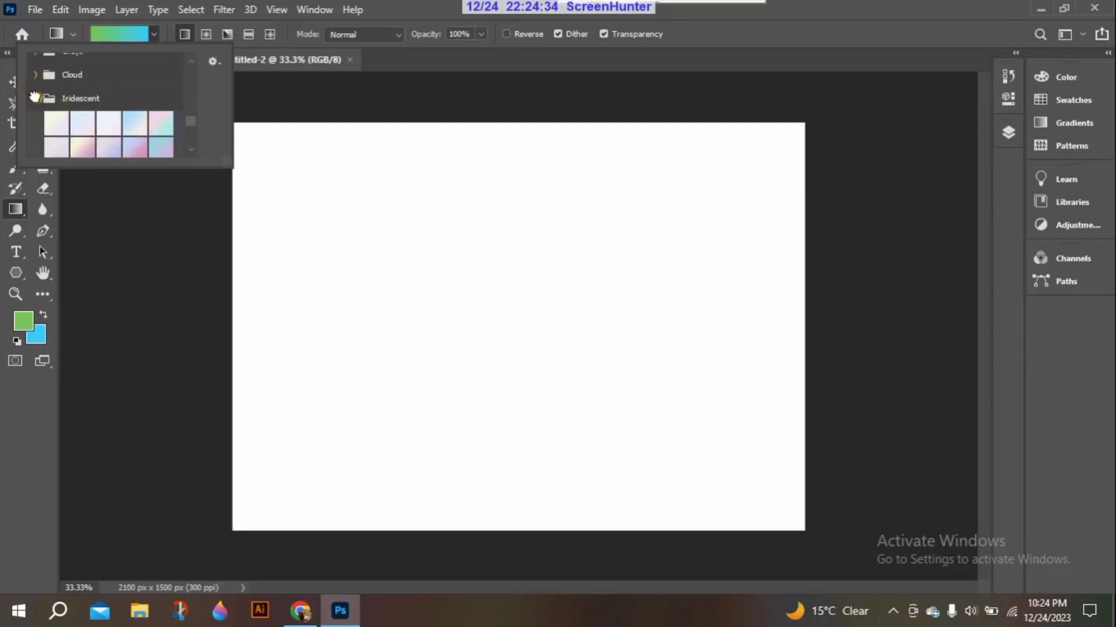
left_click_drag(190, 124, 193, 123)
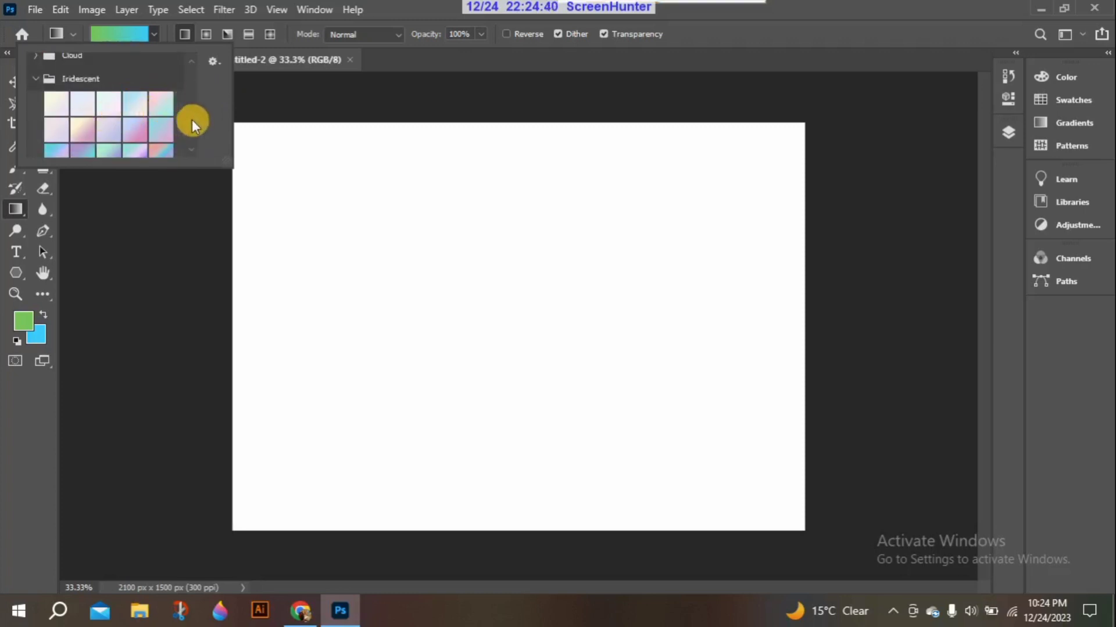
left_click_drag(192, 120, 190, 64)
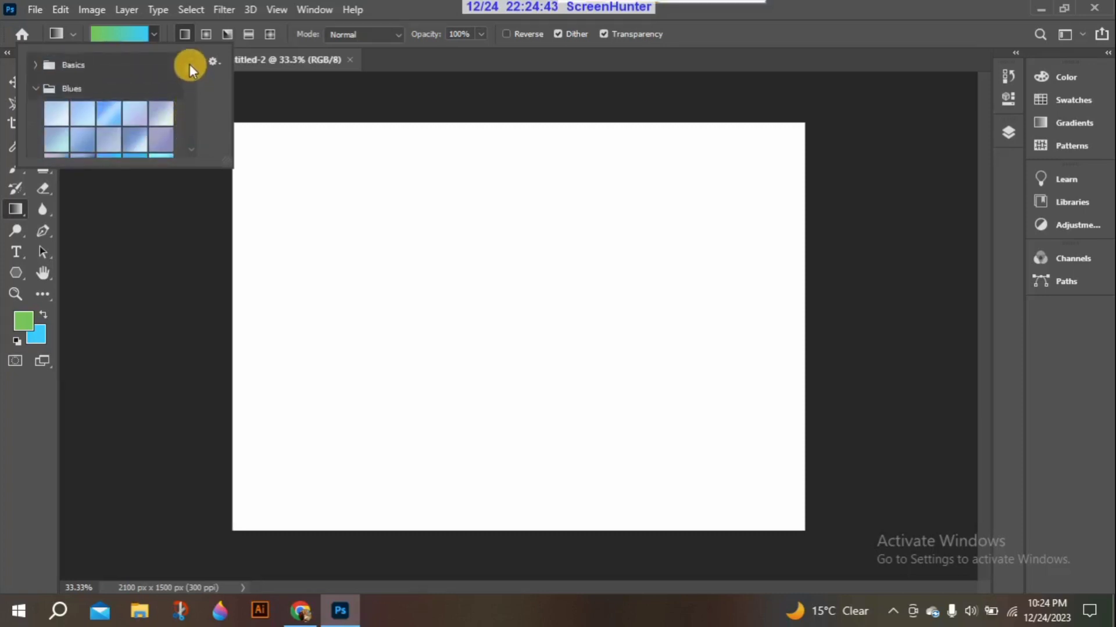
left_click(151, 32)
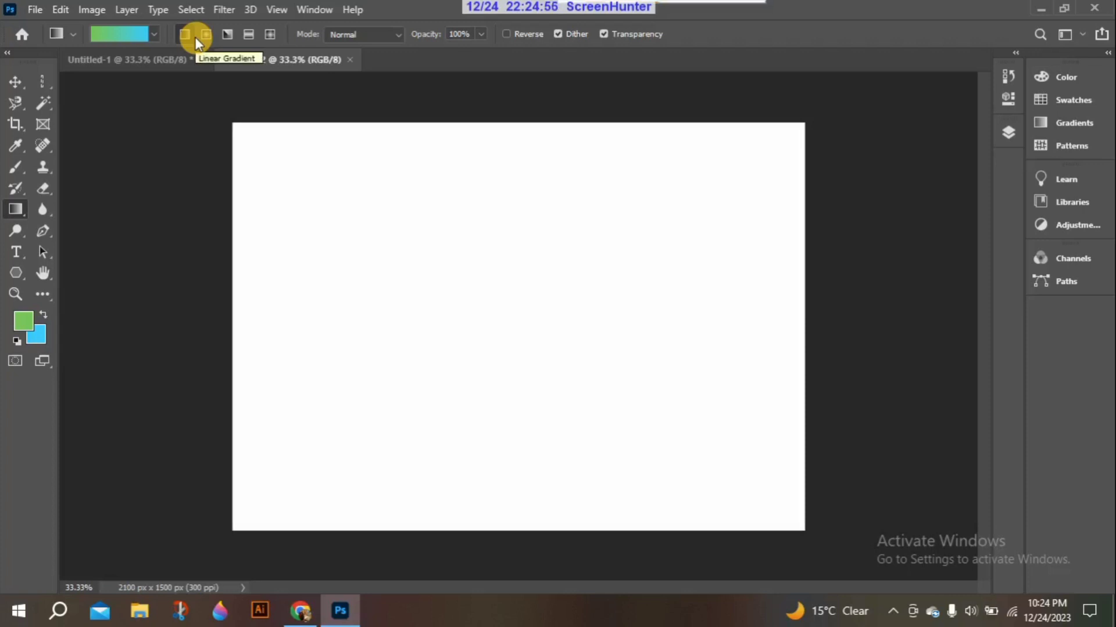
Step: Draw a green rectangle shape of about 960 x 807 px in the middle of the white canvas
left_click(16, 271)
left_click(84, 273)
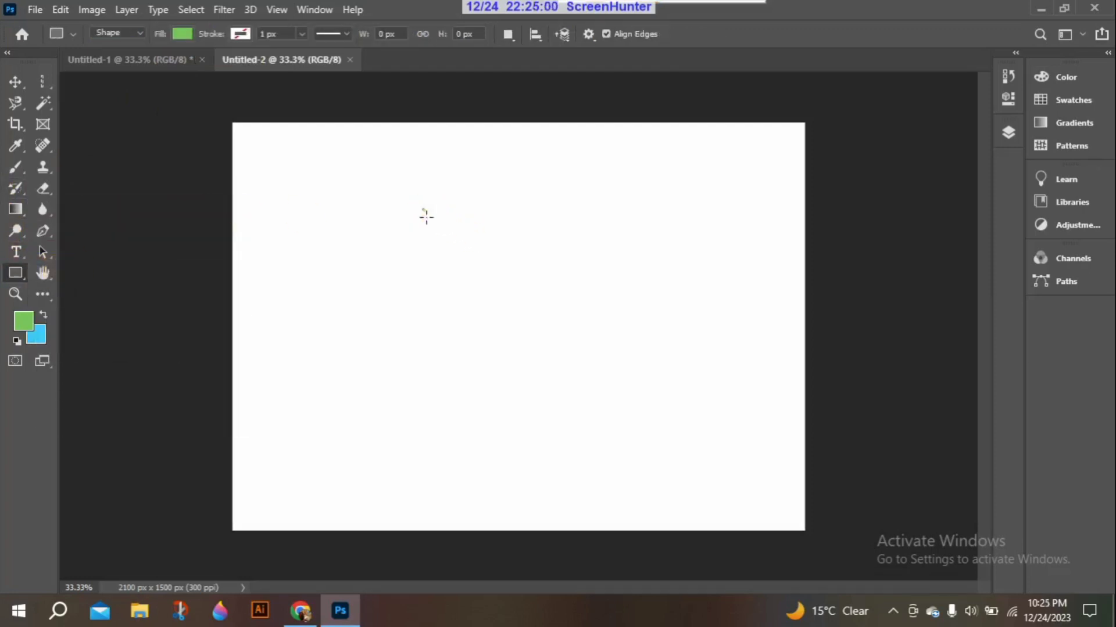
left_click_drag(423, 209, 684, 428)
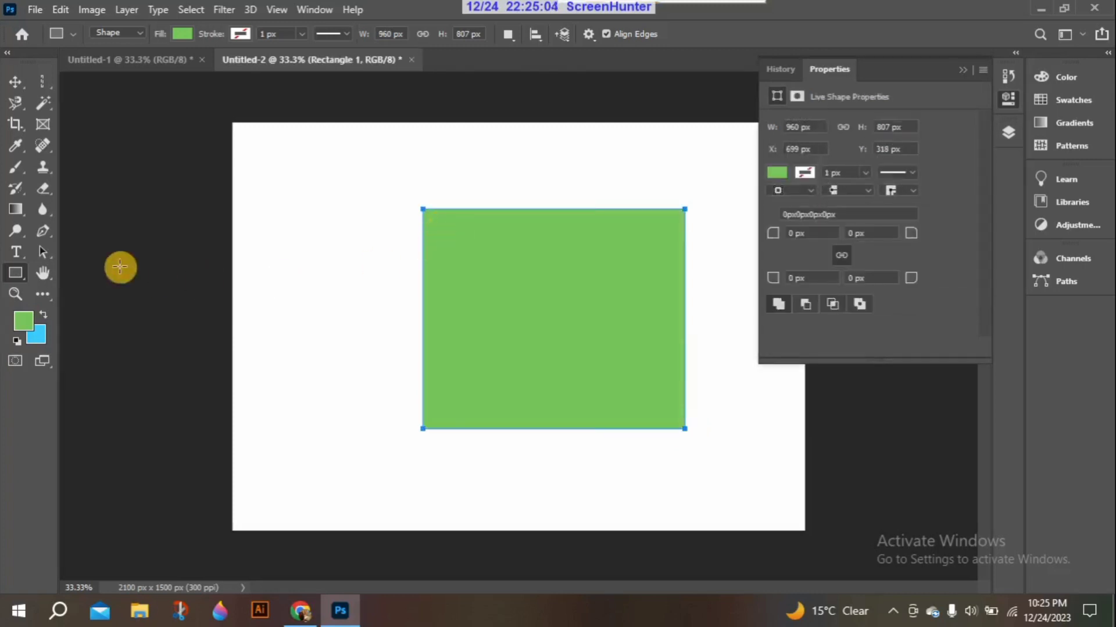
Step: Choose the dark purple to turquoise preset from the Blues group for the Gradient tool
left_click(14, 211)
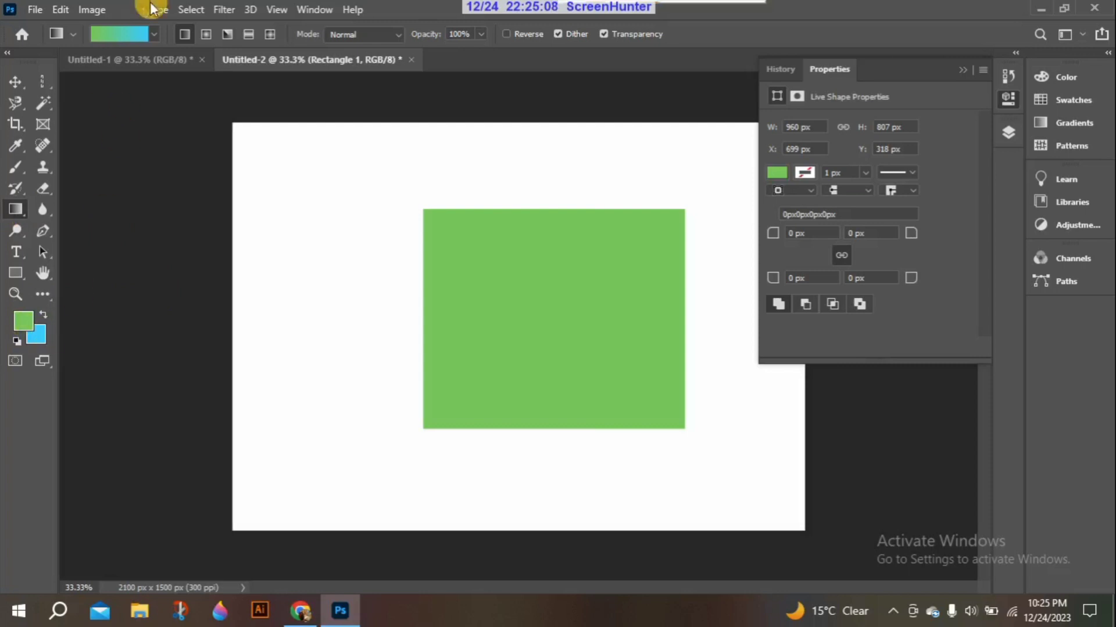
left_click(152, 35)
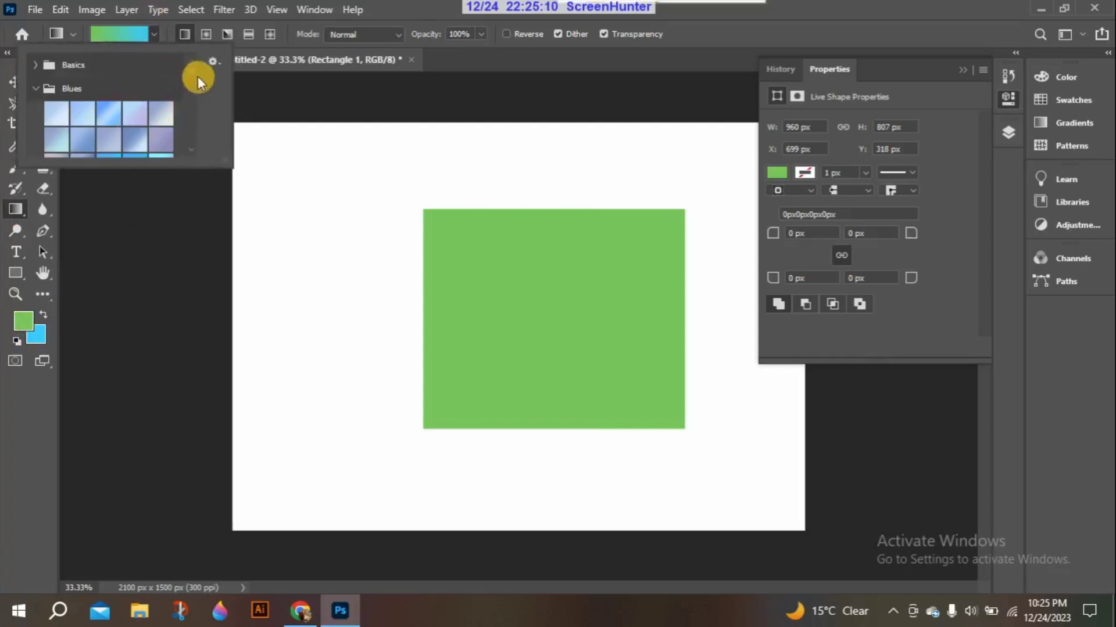
scroll(190, 72, "down", 5)
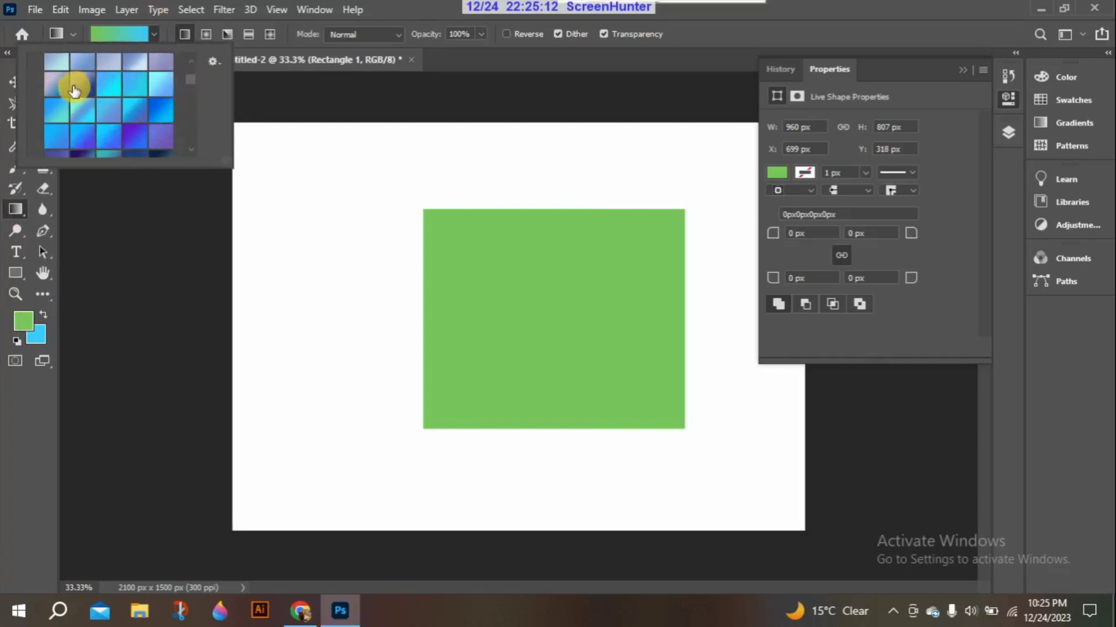
scroll(186, 78, "down", 2)
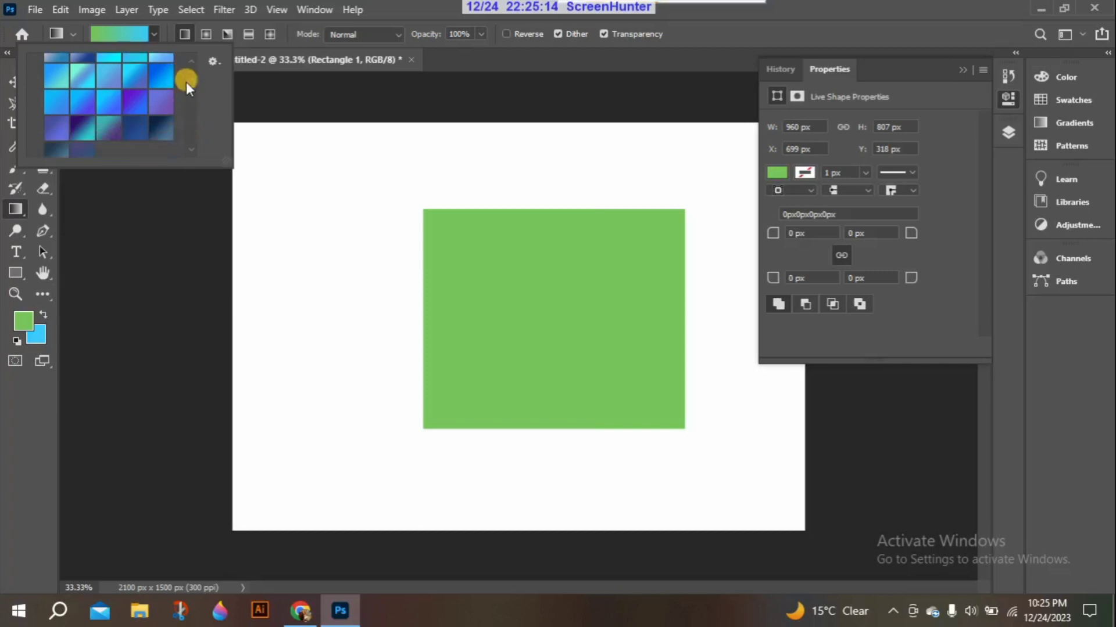
left_click(84, 124)
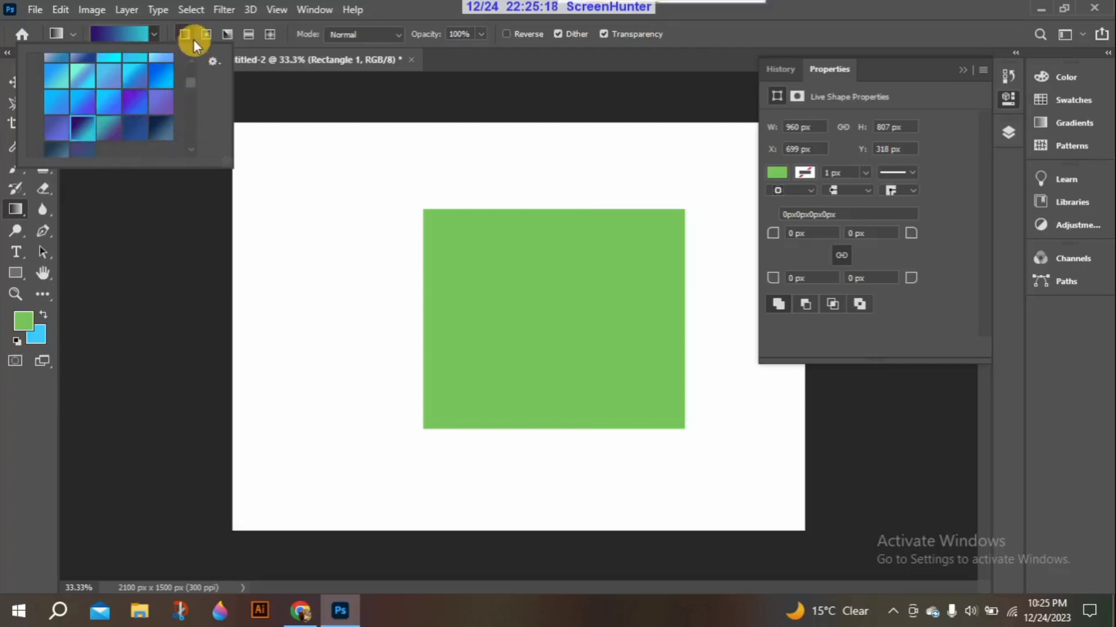
left_click(192, 60)
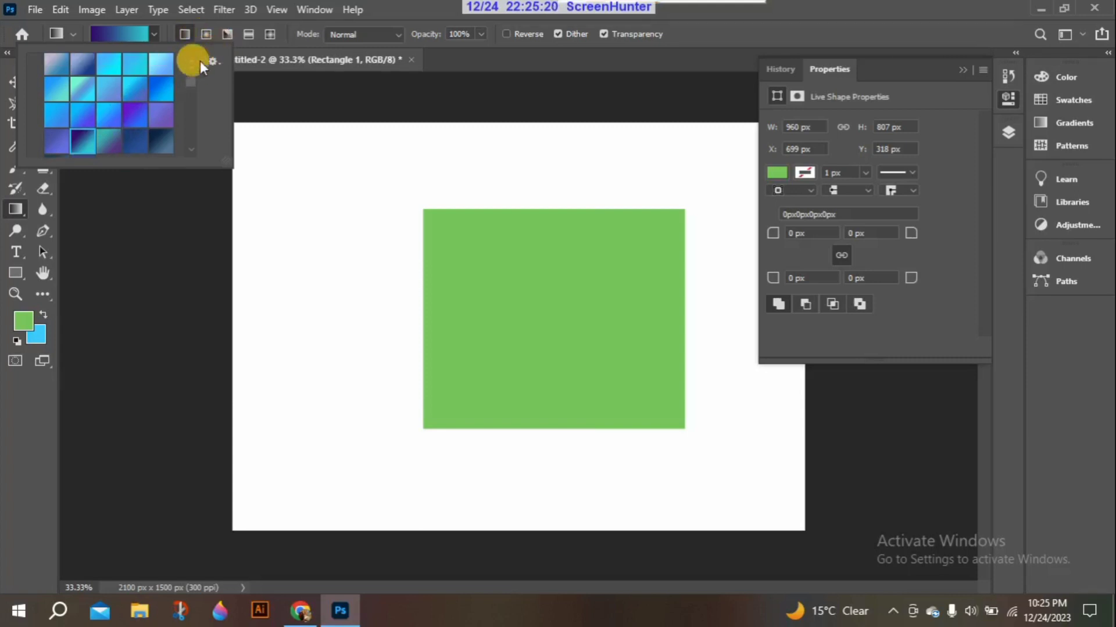
left_click(207, 32)
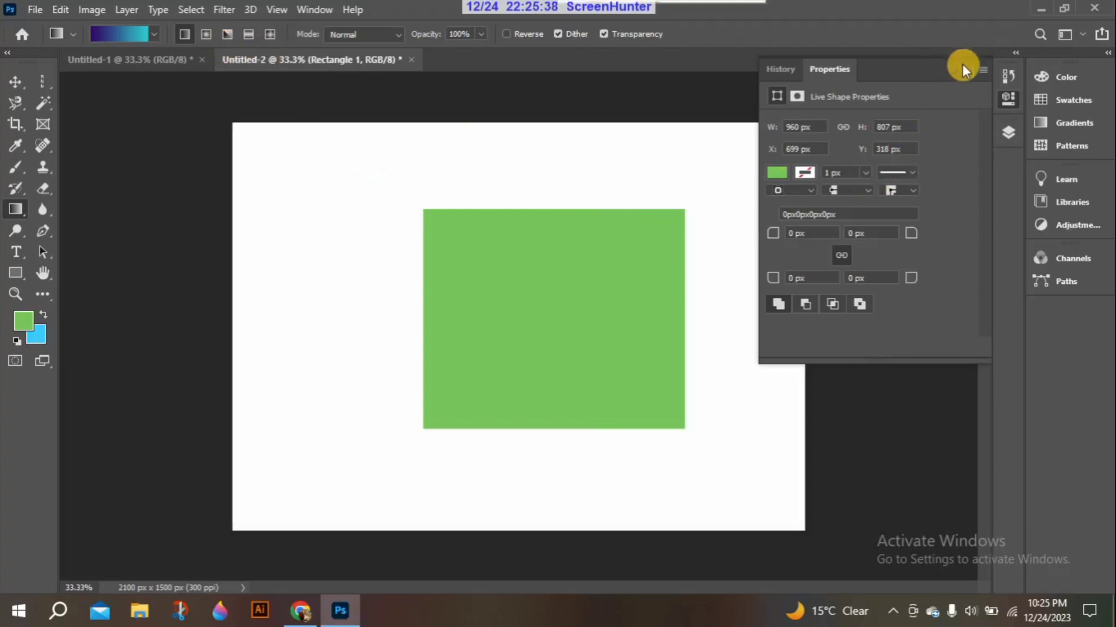
Step: Merge the Rectangle 1 layer with the Background layer
left_click(1009, 133)
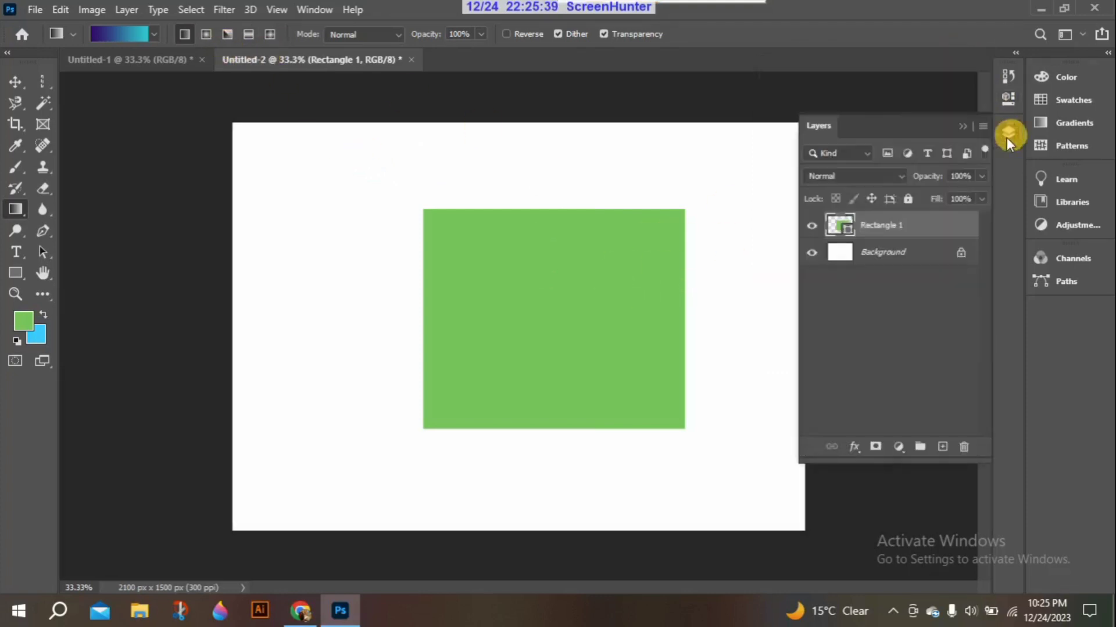
left_click(875, 251, "shift")
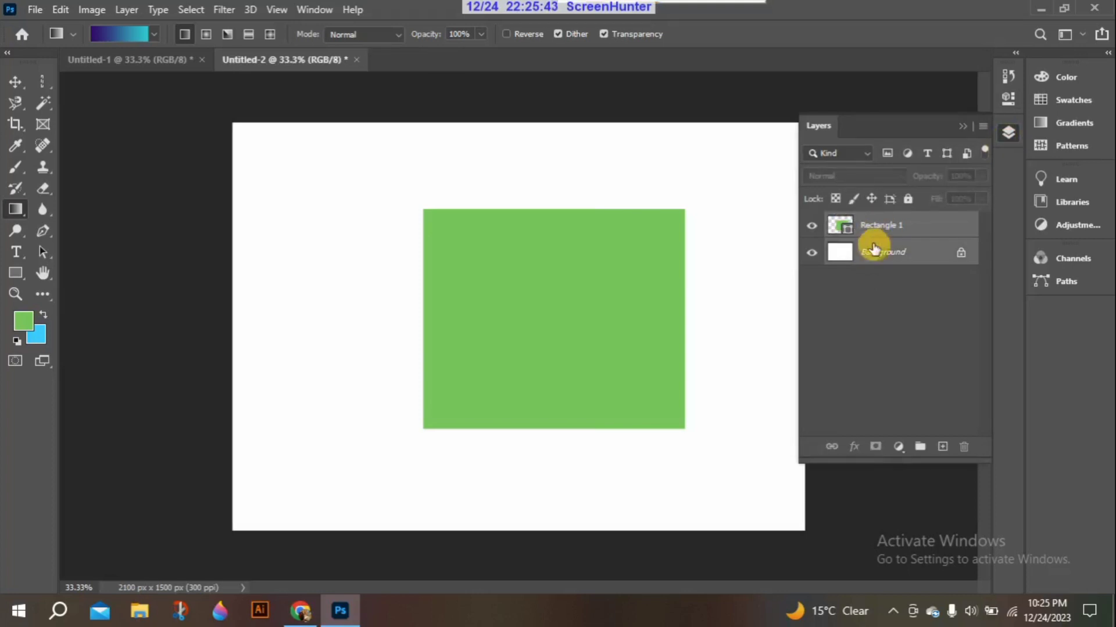
right_click(919, 247)
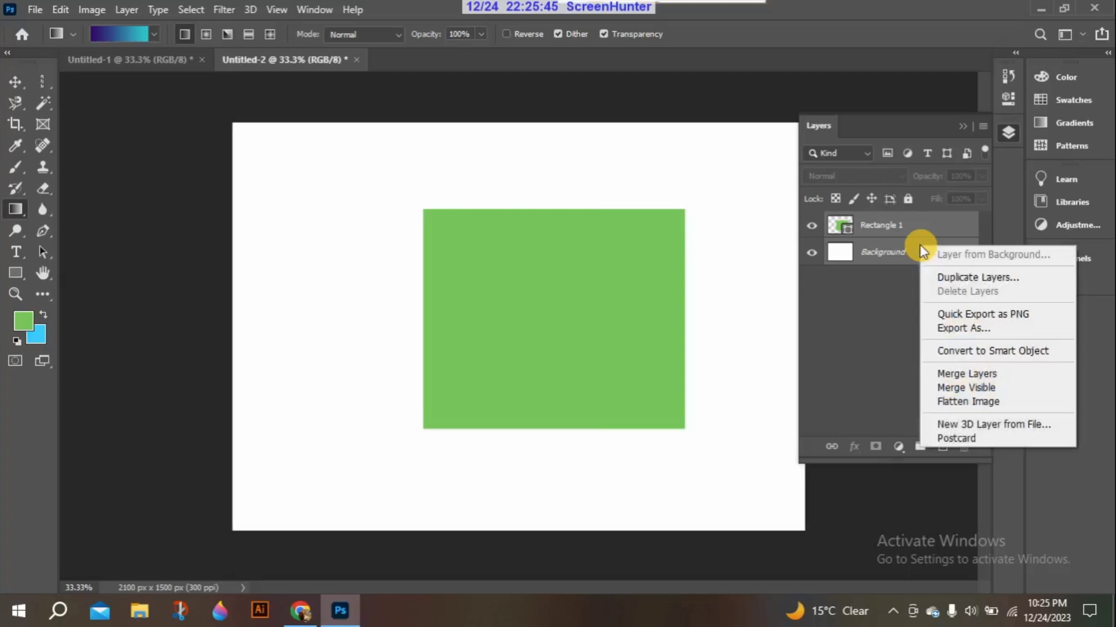
left_click(978, 375)
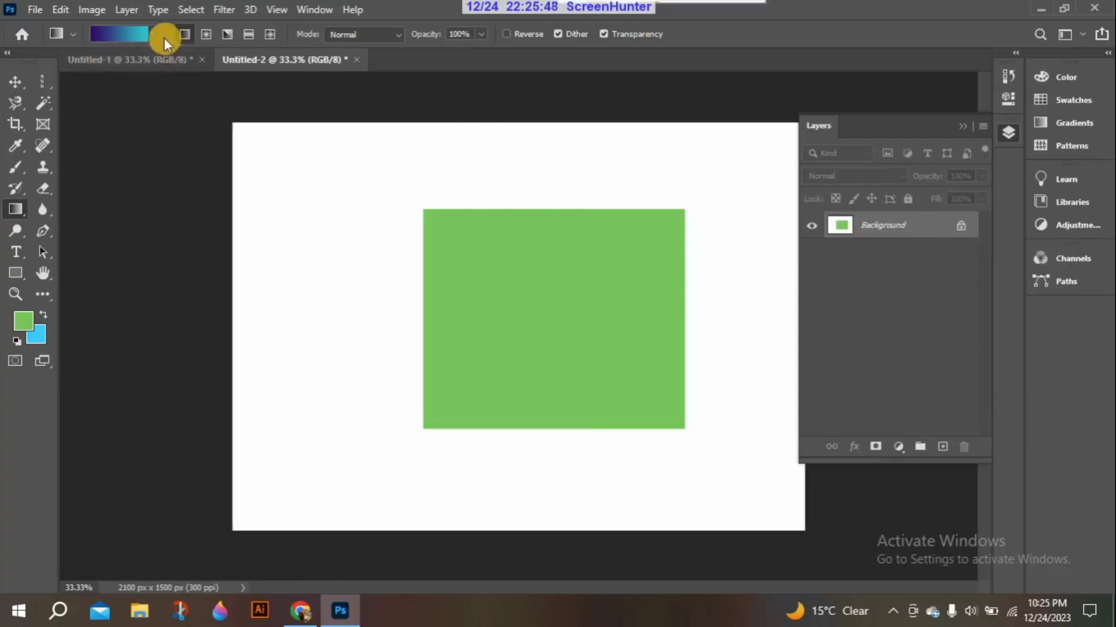
Step: Fill the Background layer with linear gradients drawn vertically, diagonally in two directions, and finally horizontally across the full canvas
left_click(183, 35)
left_click_drag(551, 210, 557, 435)
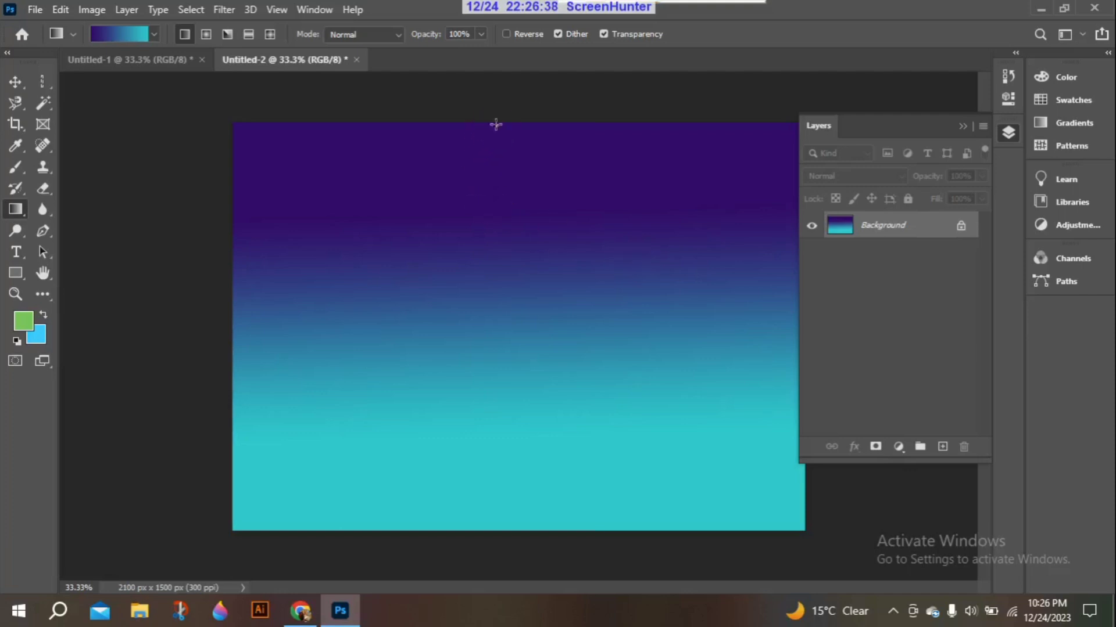
left_click_drag(495, 125, 234, 530)
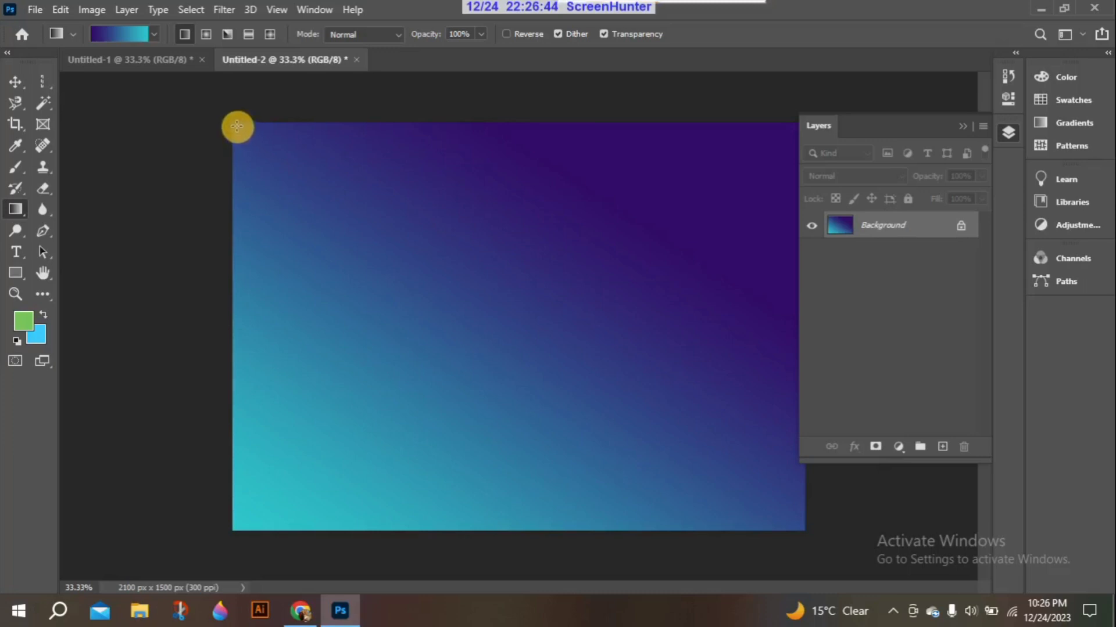
left_click_drag(236, 125, 801, 529)
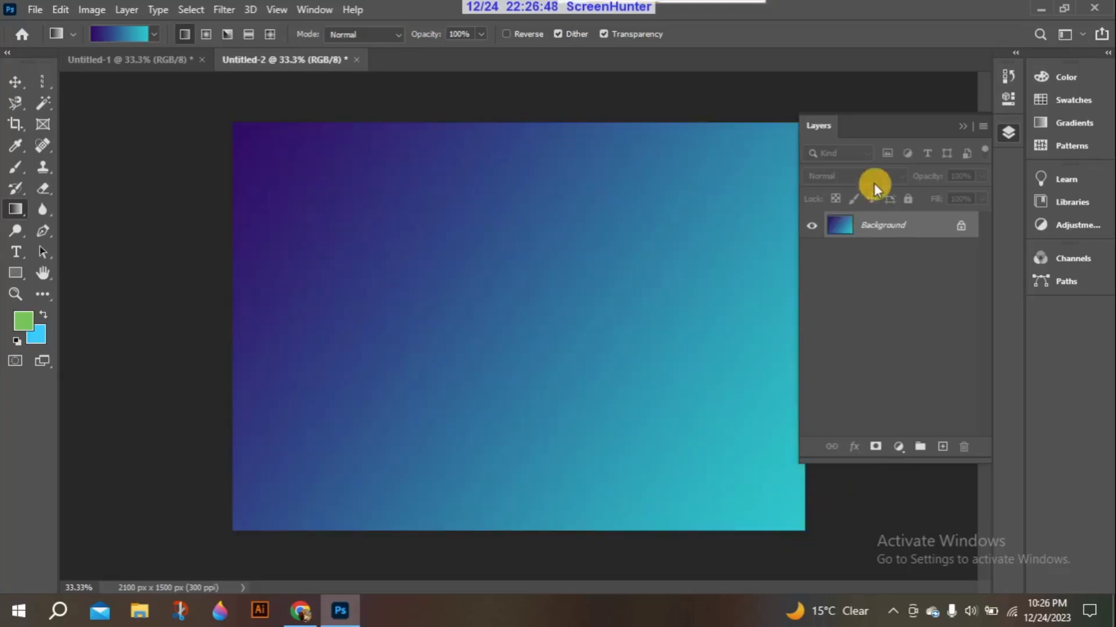
left_click(963, 126)
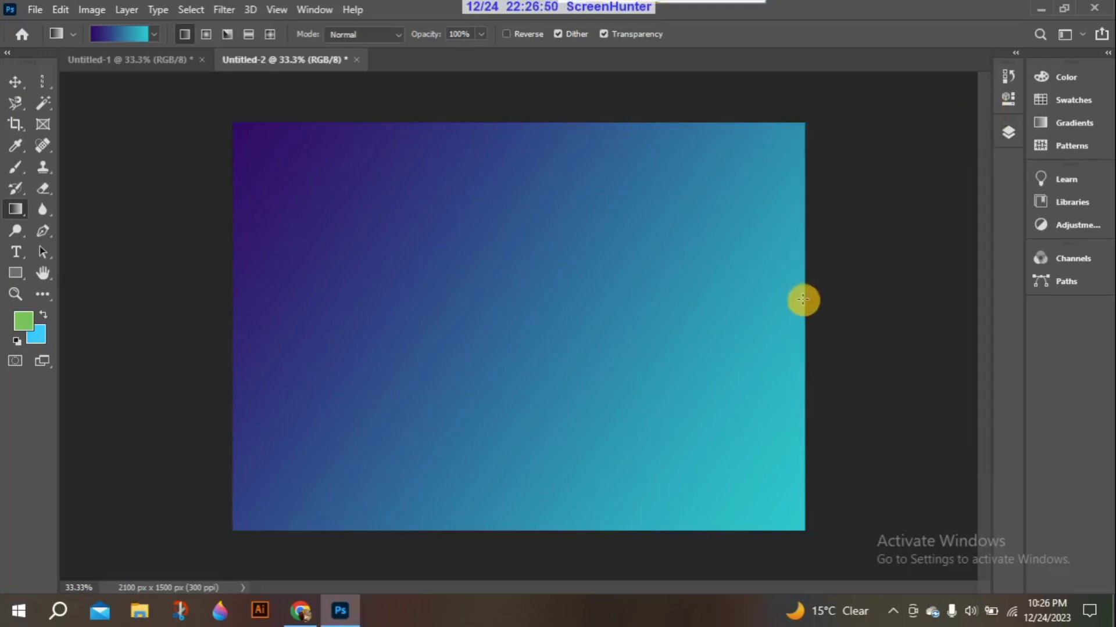
left_click_drag(803, 300, 230, 310)
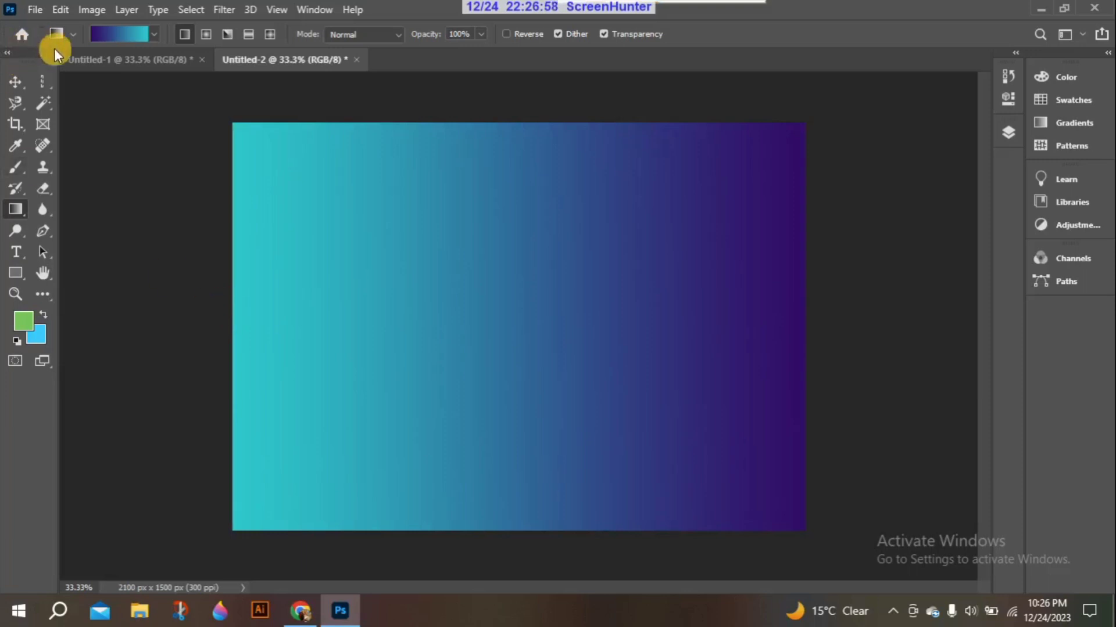
Step: Fill the Background layer with radial gradients of different sizes and centres, ending with a large one centred in the canvas's upper-left area
left_click(204, 34)
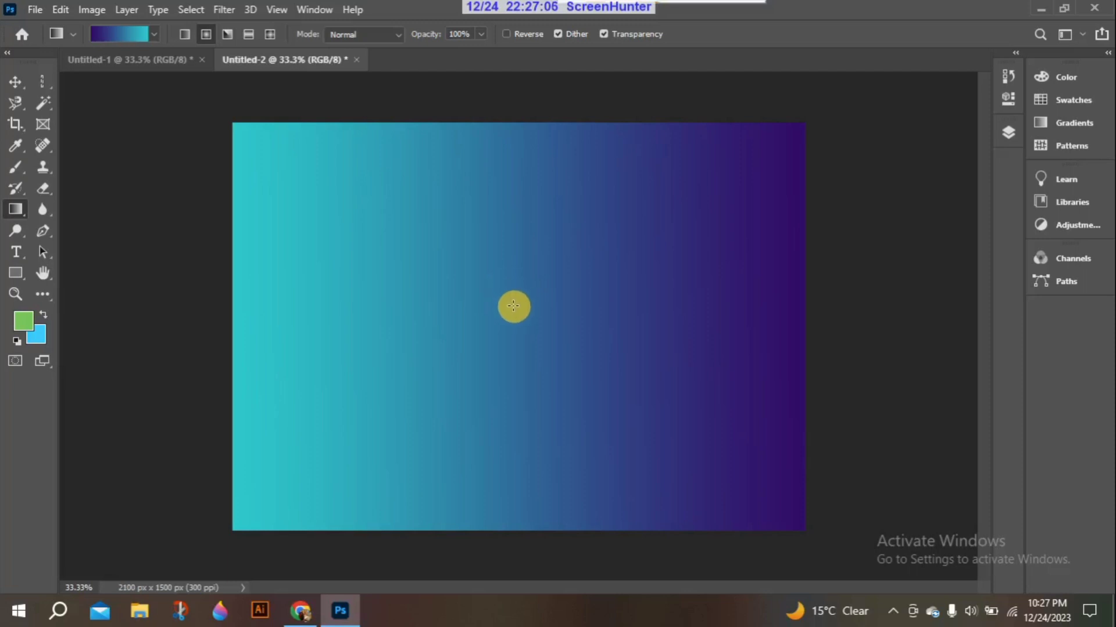
left_click_drag(506, 301, 514, 320)
left_click_drag(499, 261, 503, 390)
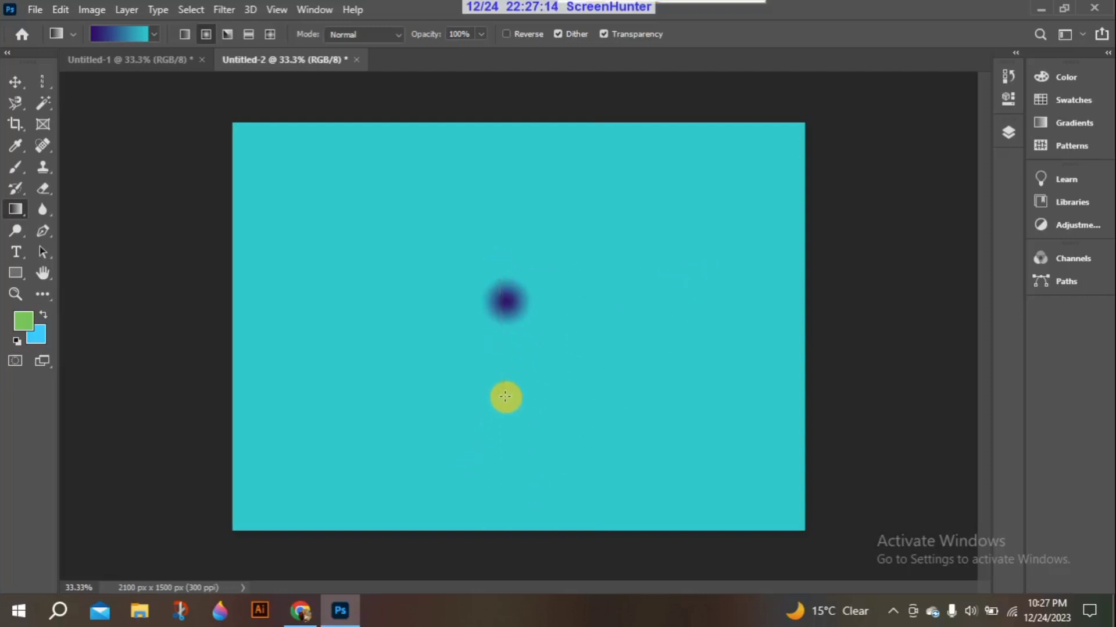
left_click_drag(496, 237, 528, 505)
left_click_drag(482, 230, 442, 364)
left_click_drag(557, 455, 556, 454)
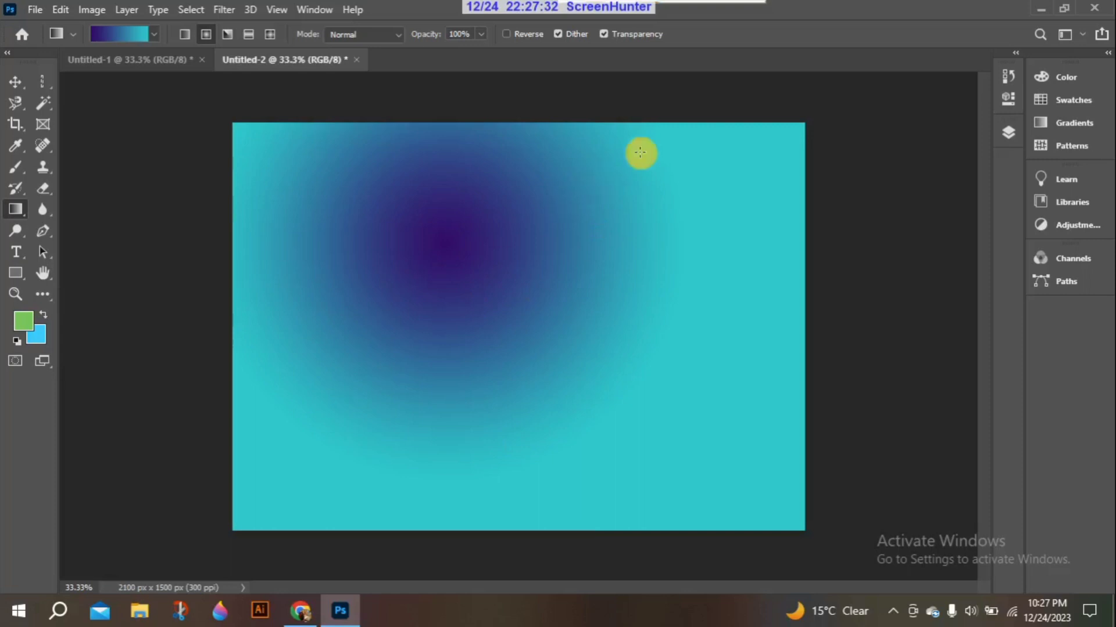
left_click_drag(668, 152, 675, 488)
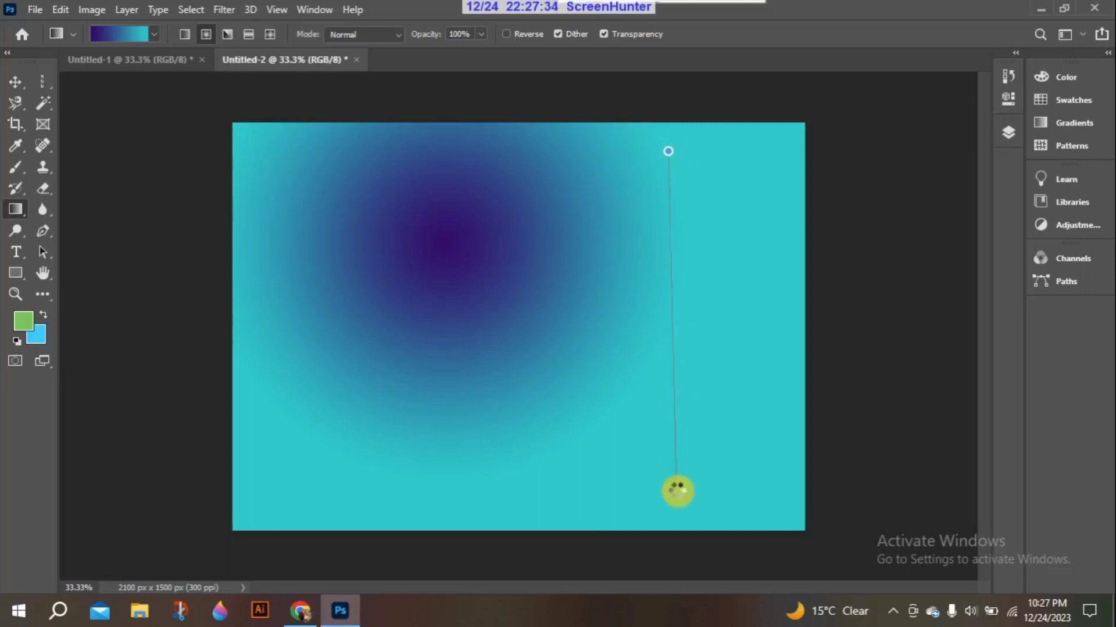
left_click_drag(382, 215, 530, 416)
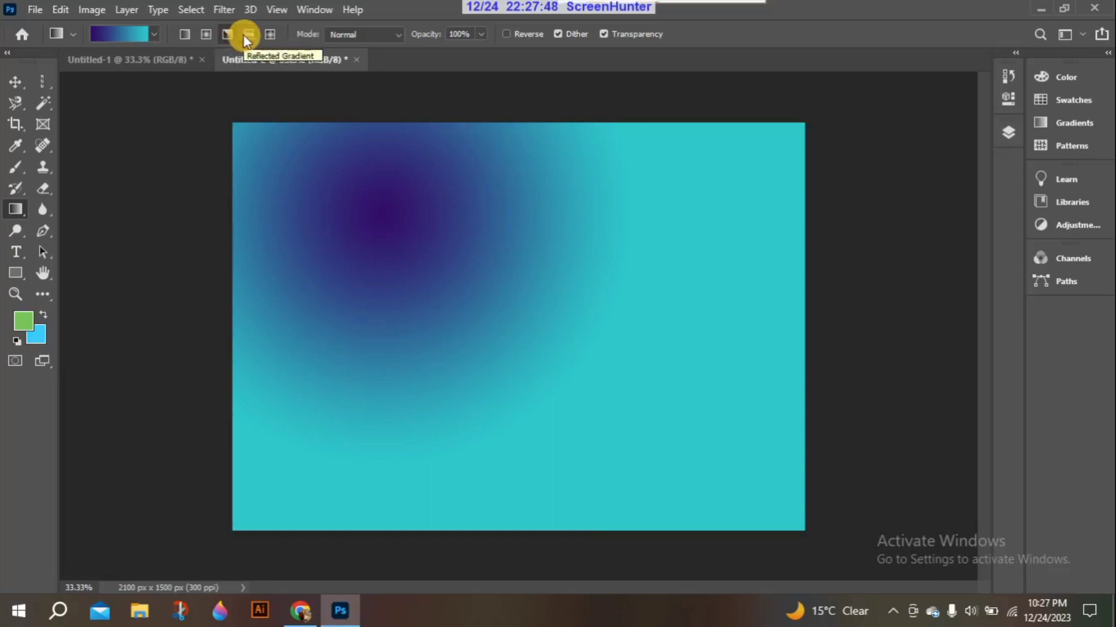
Step: Apply an angle gradient down the canvas, undo it, and redraw it from above the centre straight down to the bottom edge
left_click(227, 34)
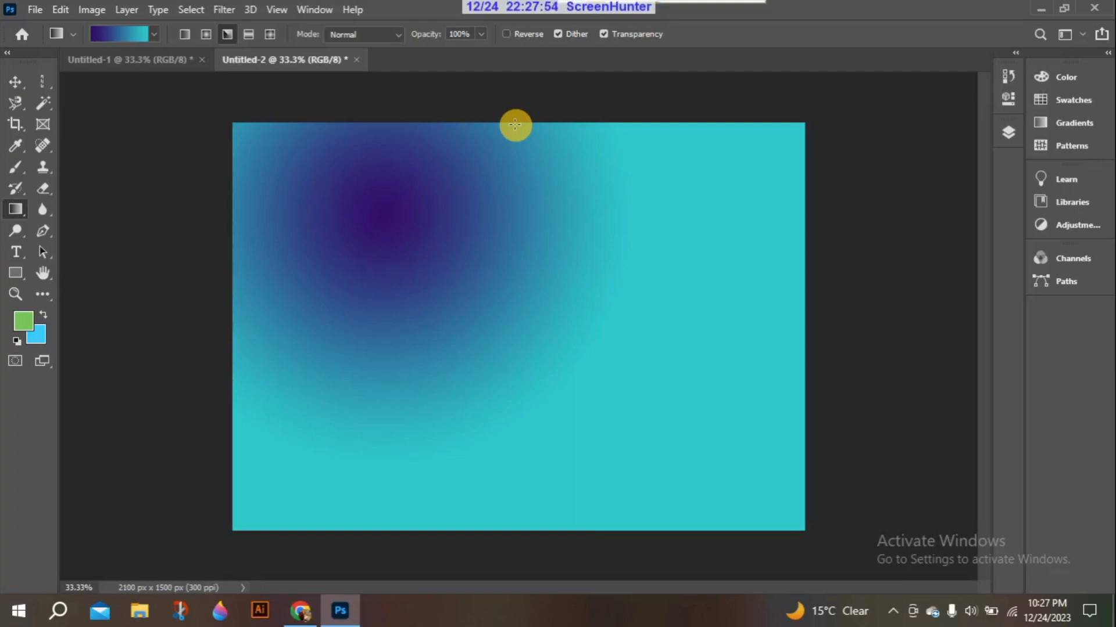
left_click_drag(515, 124, 520, 532)
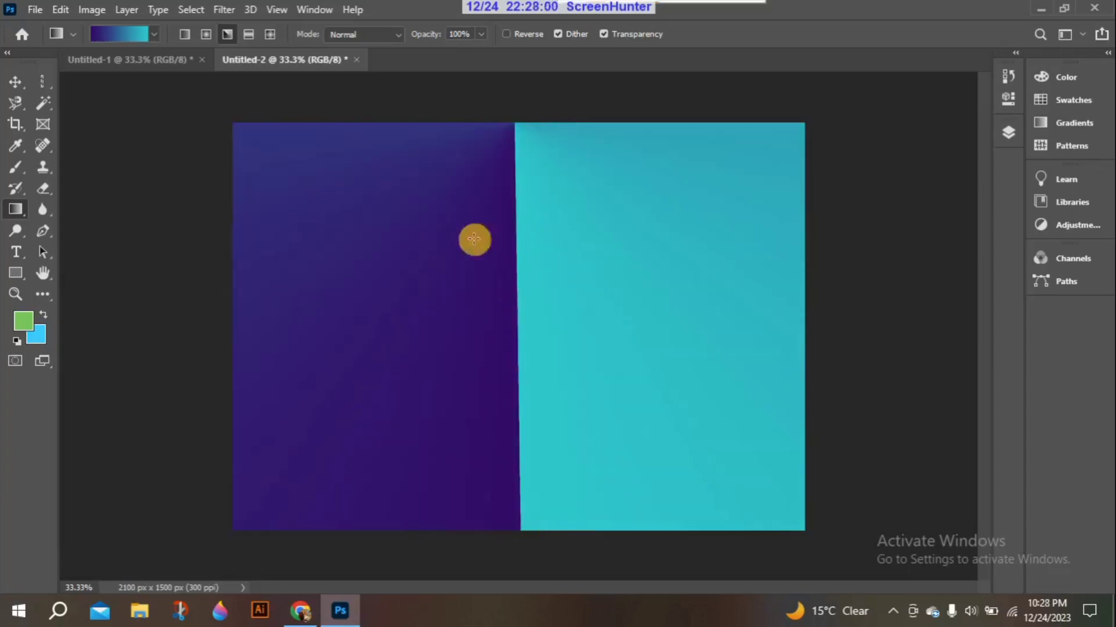
key("ctrl+z")
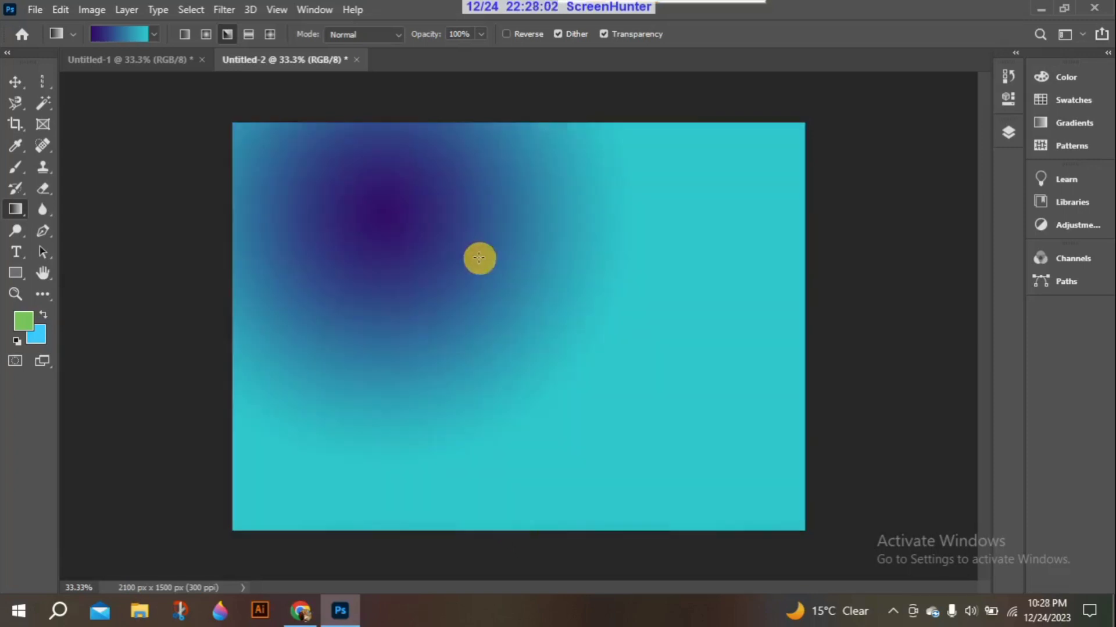
left_click_drag(528, 240, 530, 529)
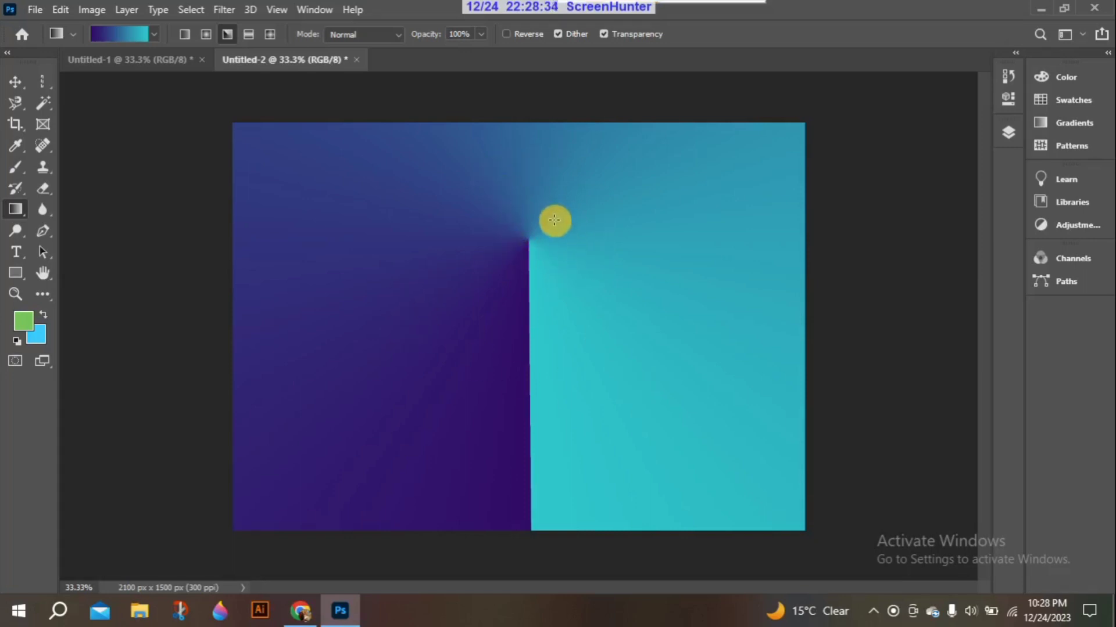
Step: Apply reflected gradients to the Background layer horizontally, diagonally, and finally from the canvas's top edge straight down to its bottom edge
left_click(248, 35)
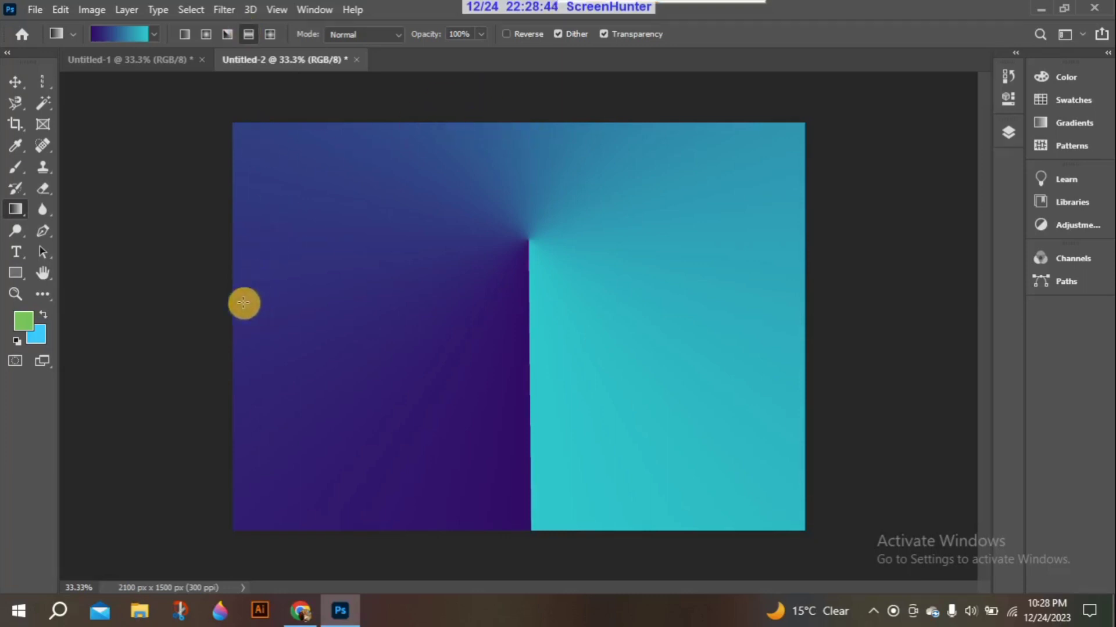
left_click_drag(232, 305, 804, 314)
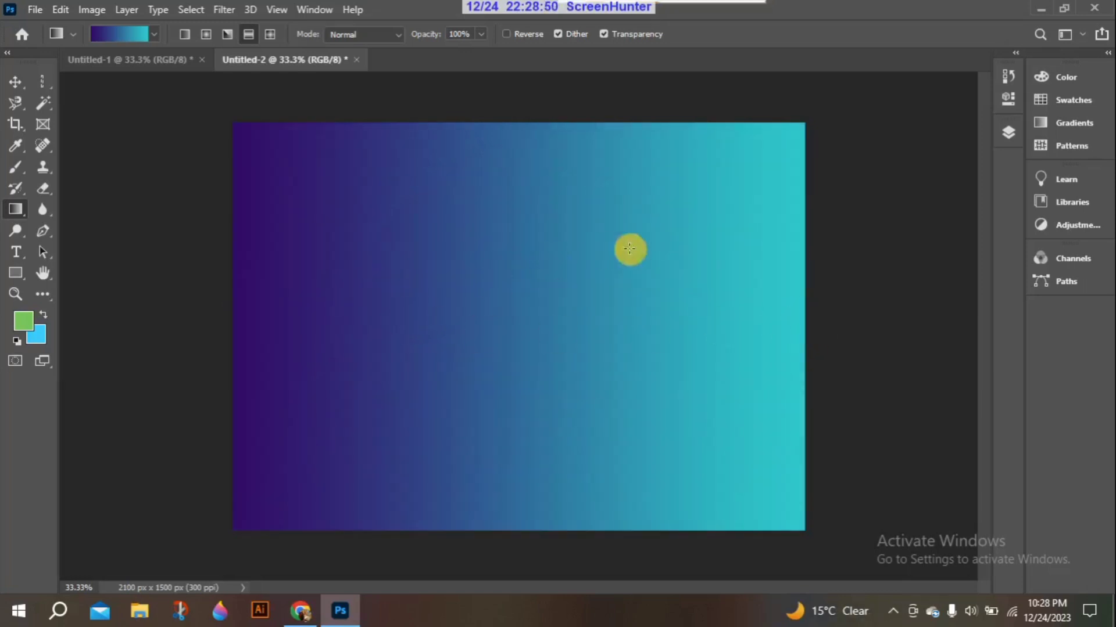
left_click_drag(756, 123, 532, 532)
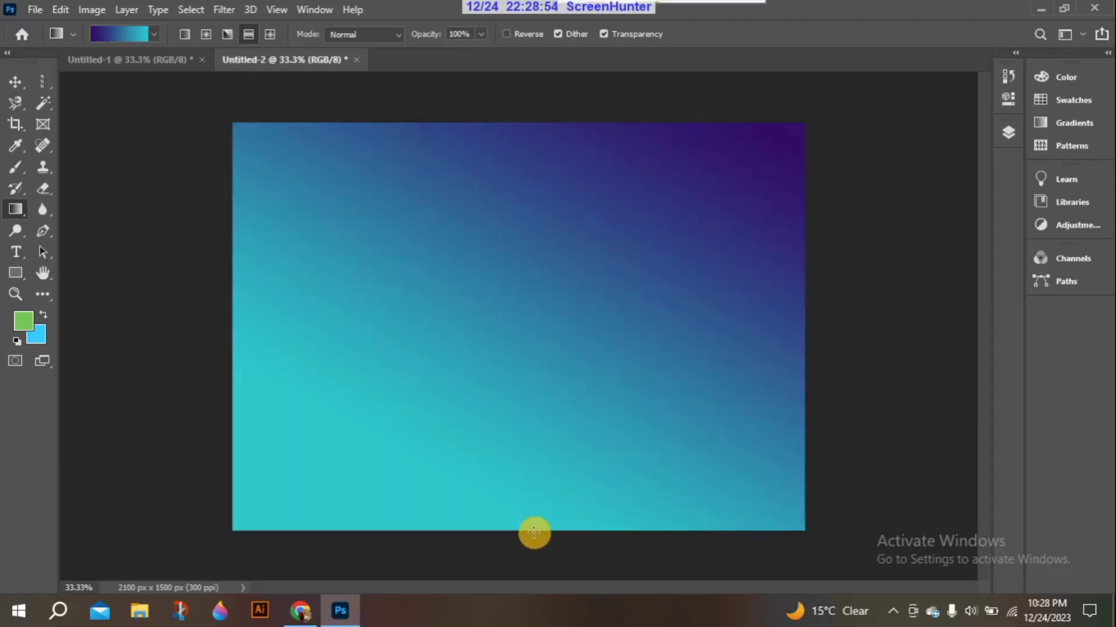
left_click_drag(517, 129, 514, 539)
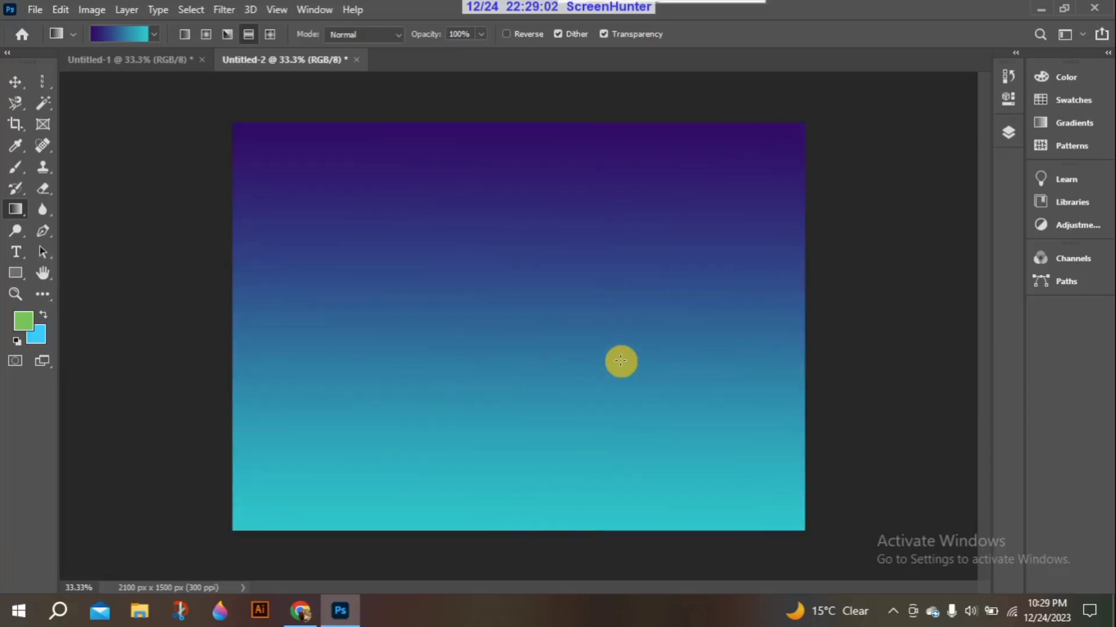
Step: Draw a diamond gradient from the canvas's upper middle to just below its centre
left_click(269, 34)
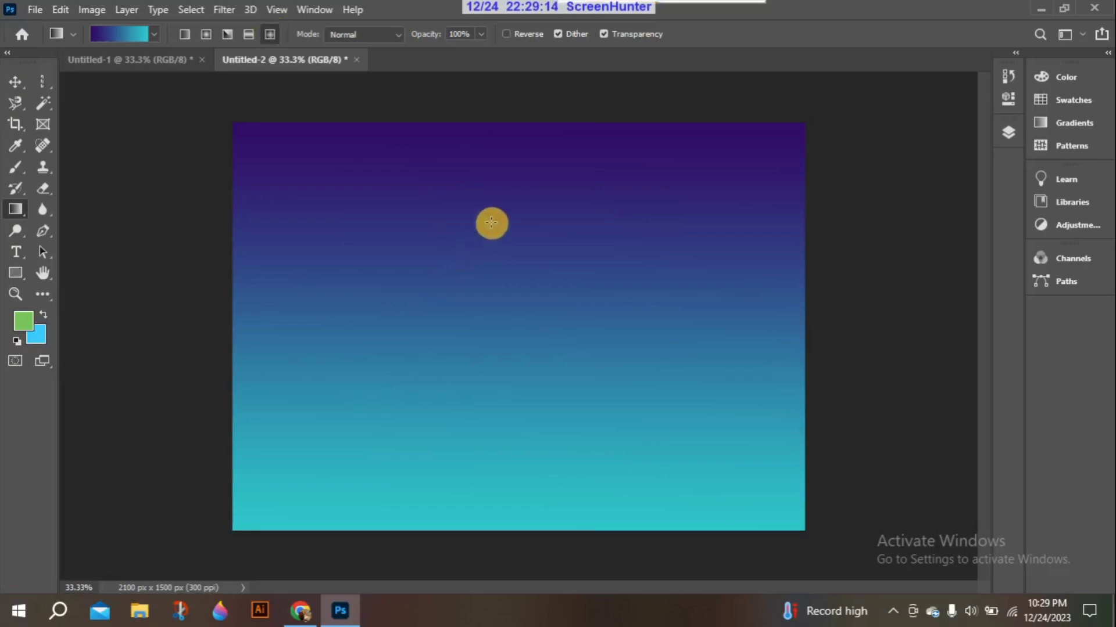
left_click_drag(491, 221, 513, 366)
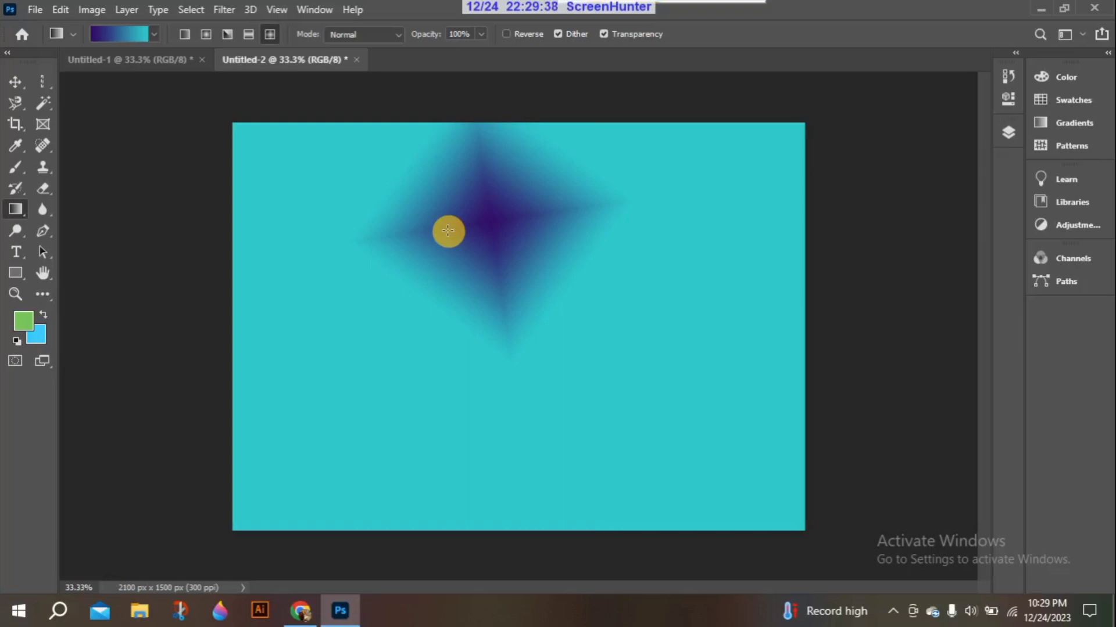
Step: Set the foreground color to bright green 54db22, and reset the foreground and background colors to default black and white
left_click(152, 33)
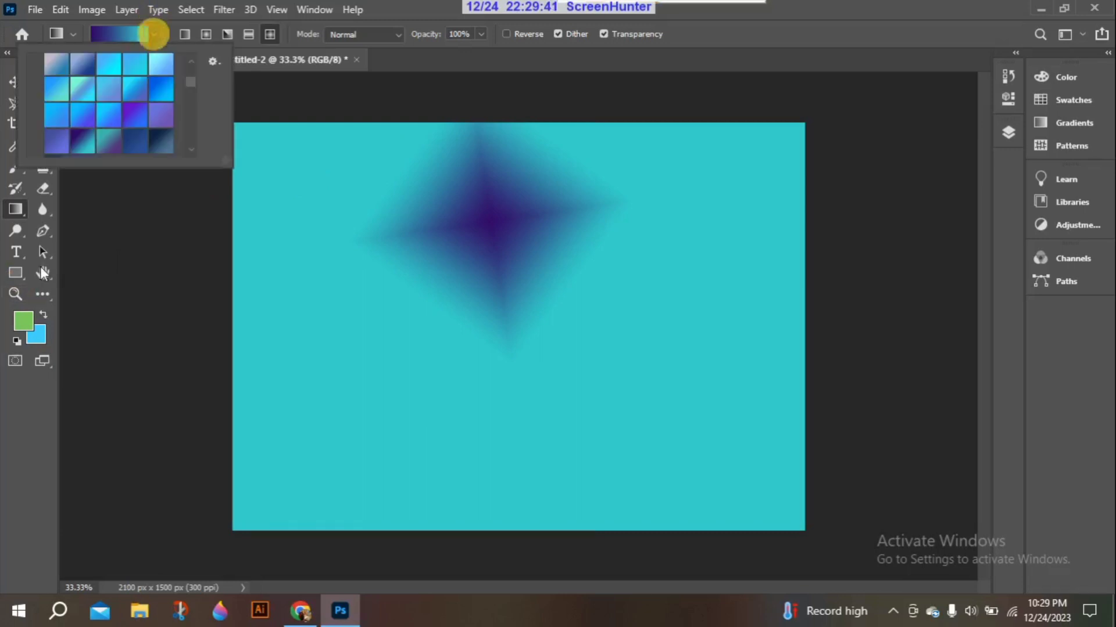
left_click(28, 319)
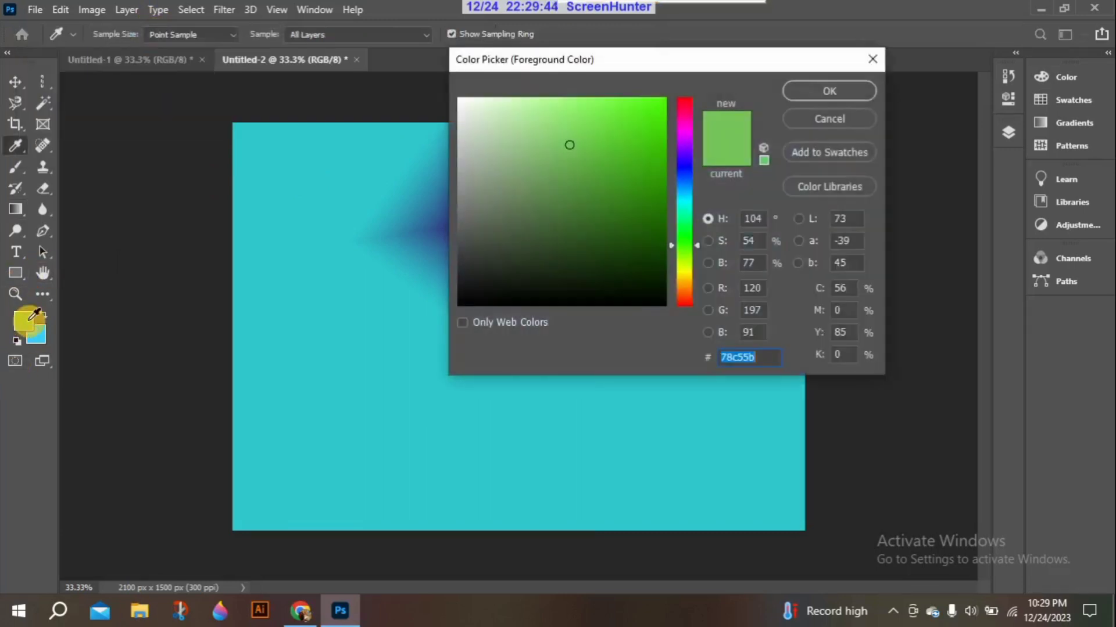
left_click(633, 127)
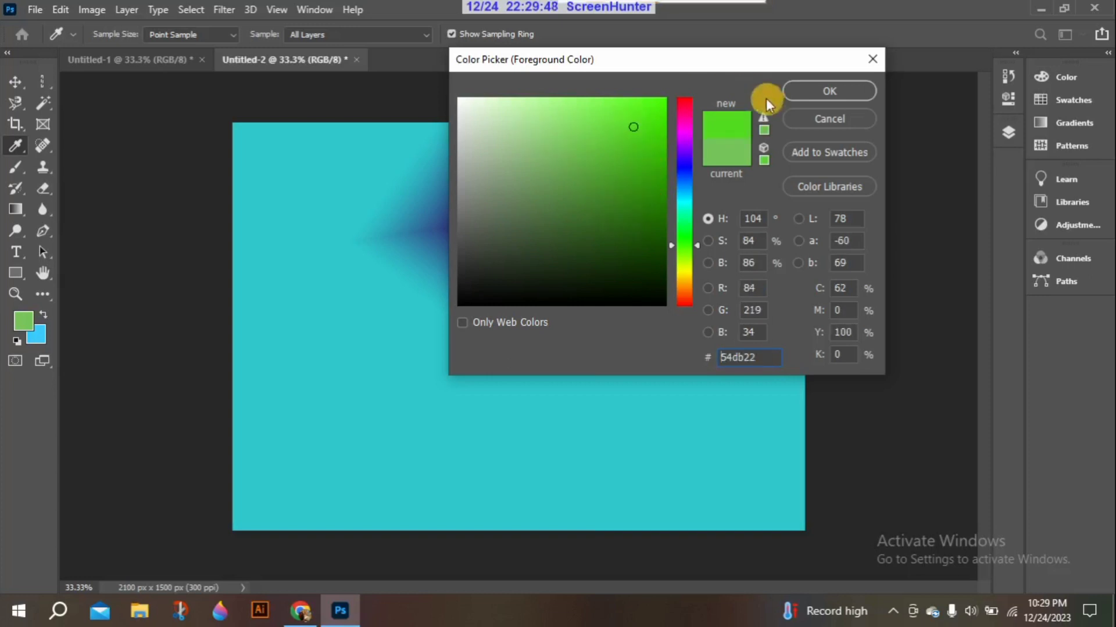
left_click(805, 93)
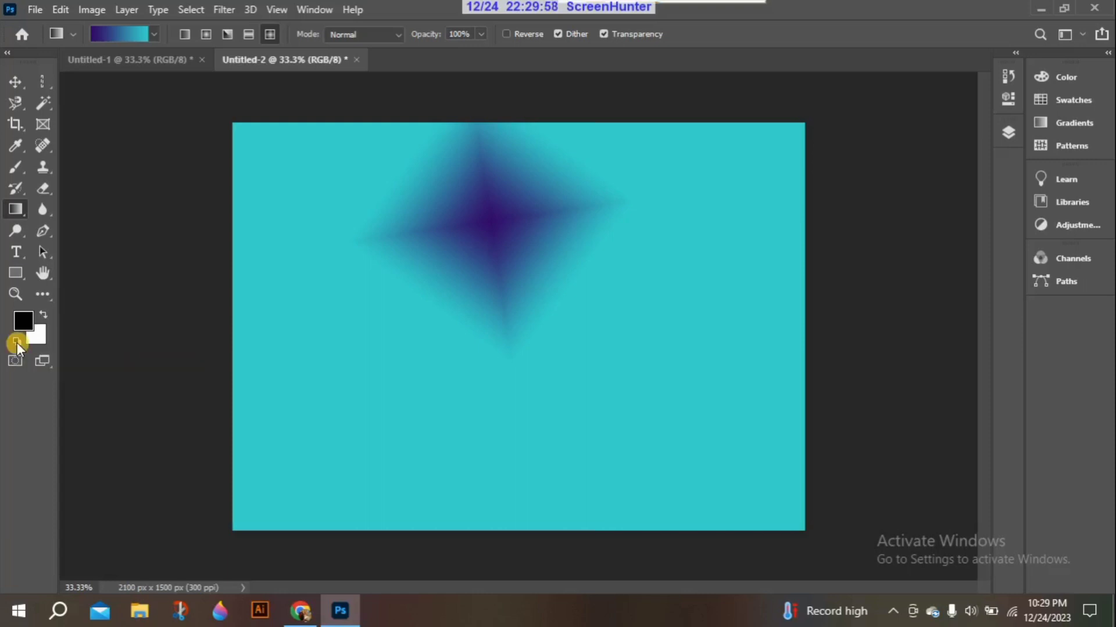
Step: Undo the diamond gradient and reactivate the Gradient tool
key("ctrl+z")
key("z")
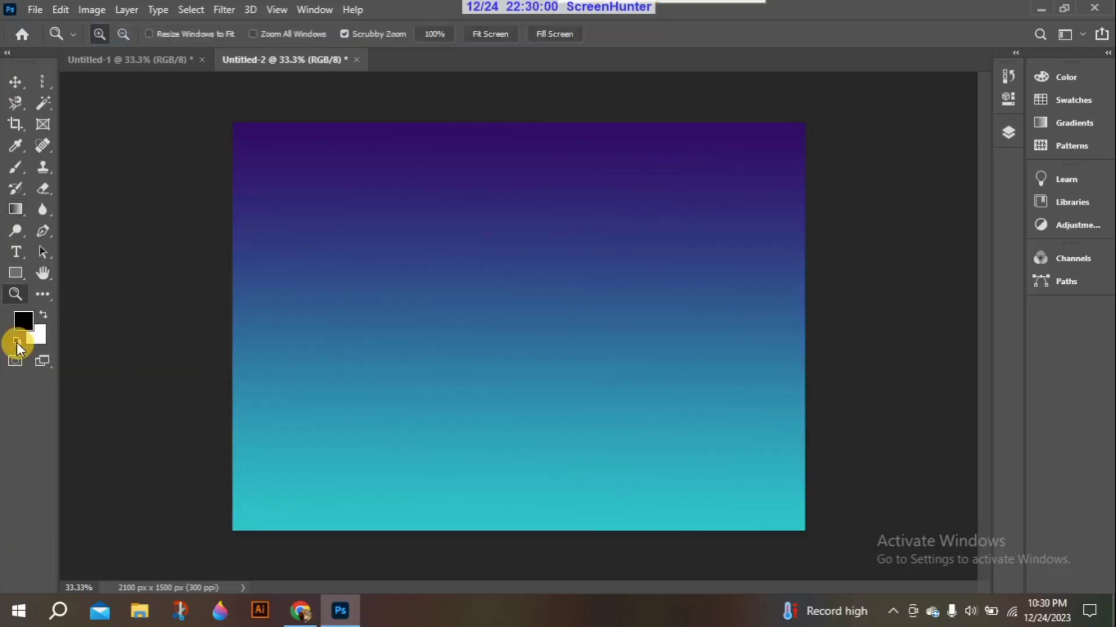
left_click(20, 210)
Step: Review the Gradient tool's presets, blending modes and opacity control, keeping the mode at Normal and the opacity at 100%
left_click(153, 33)
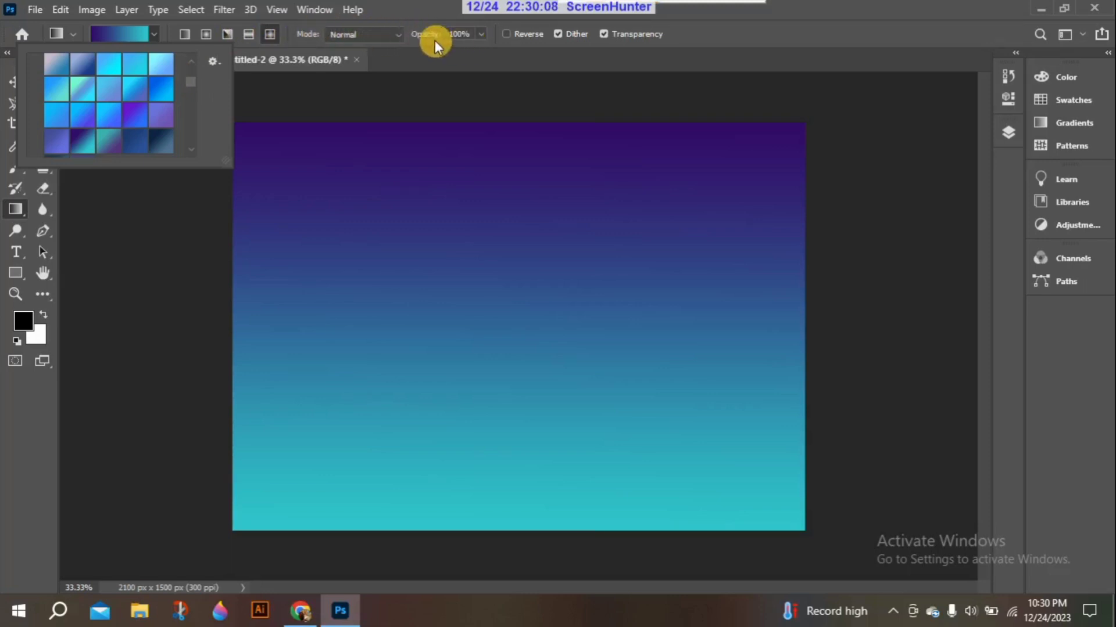
left_click(397, 35)
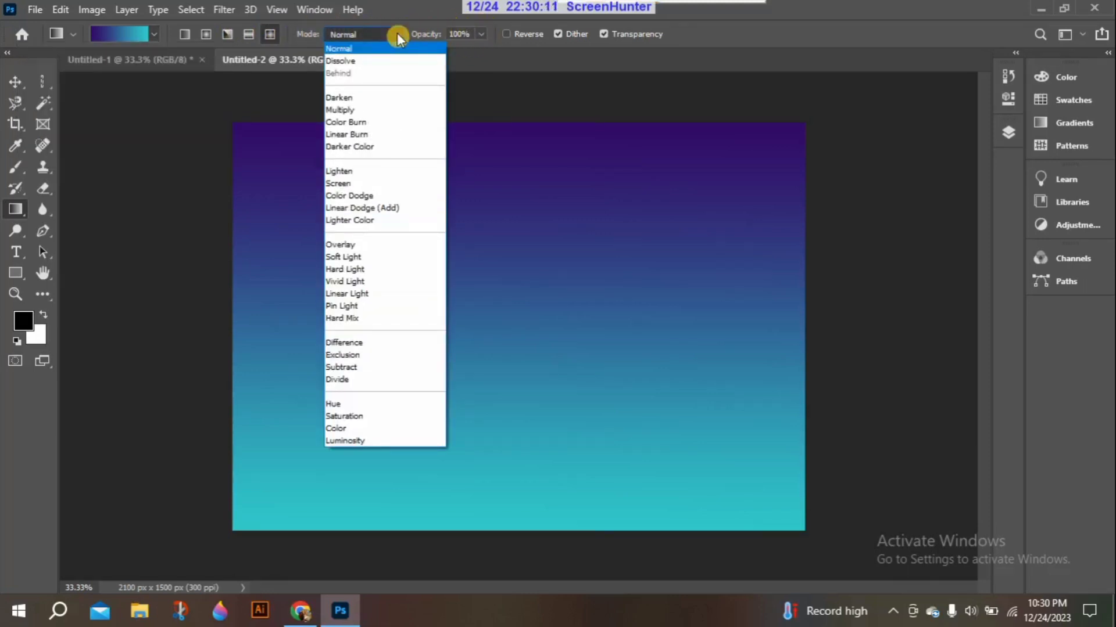
left_click(398, 36)
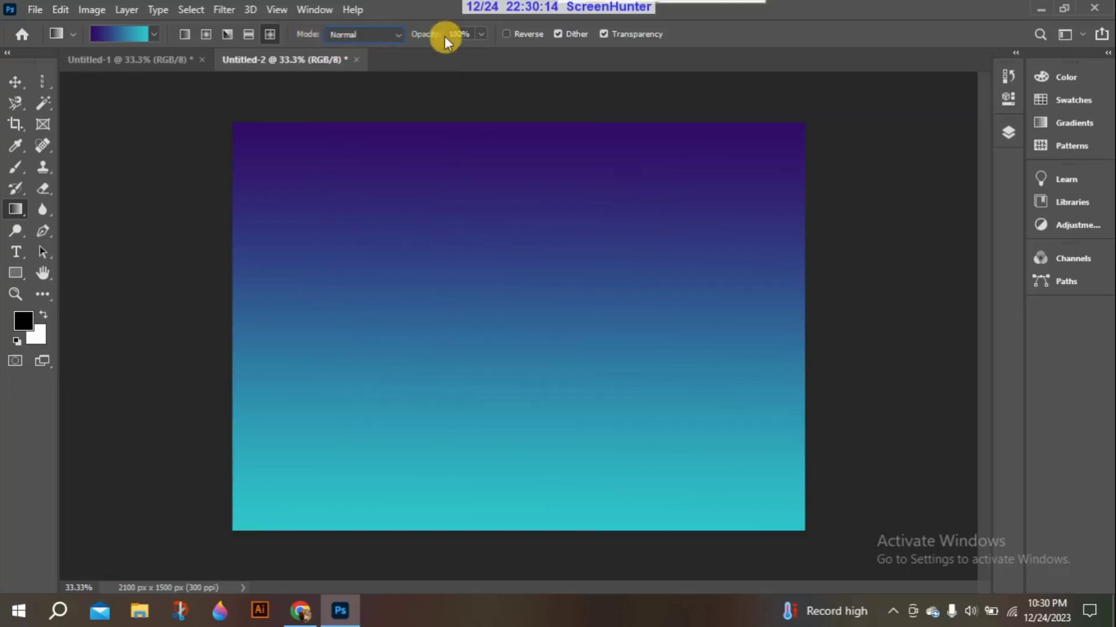
left_click(482, 35)
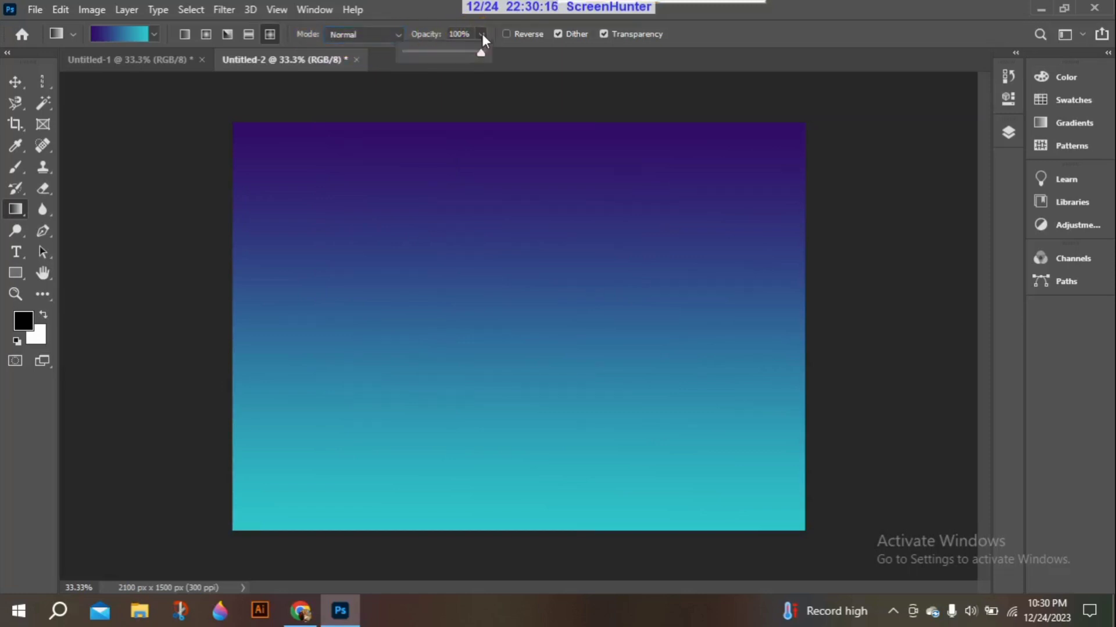
left_click_drag(481, 55, 459, 57)
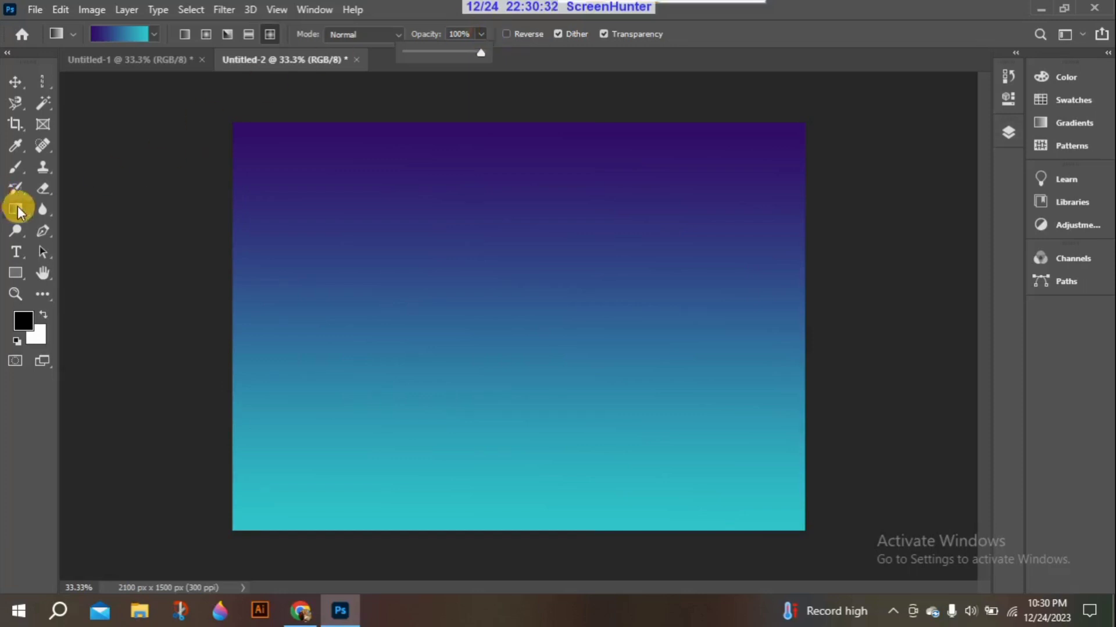
Step: Draw a black rectangle shape of about 2097 x 336 px as a horizontal band across the middle of the canvas
left_click(15, 273)
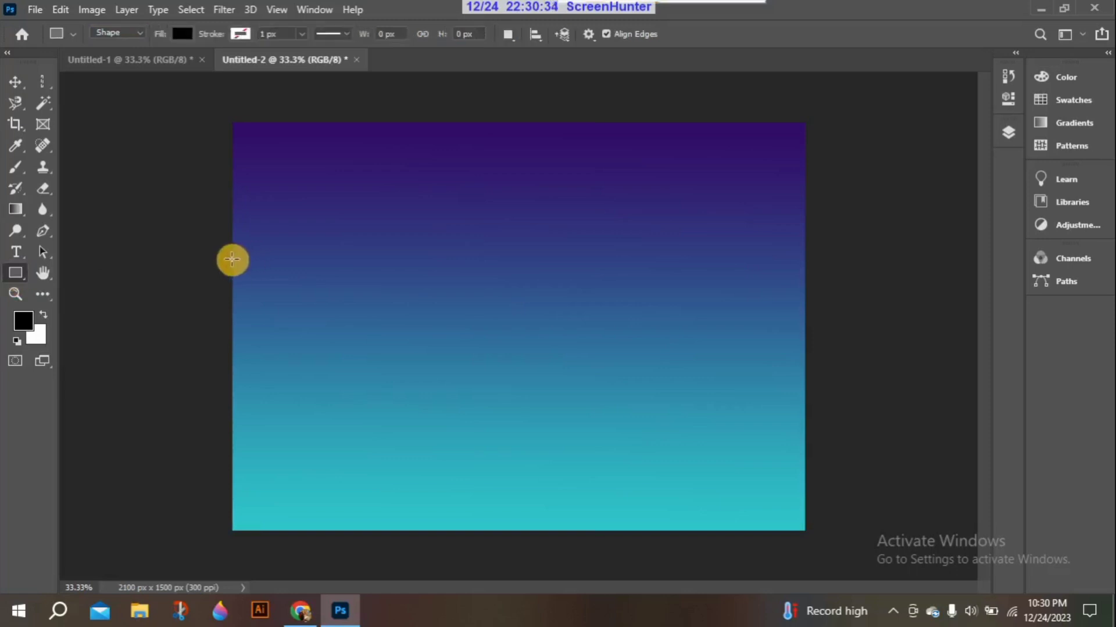
left_click_drag(232, 259, 802, 349)
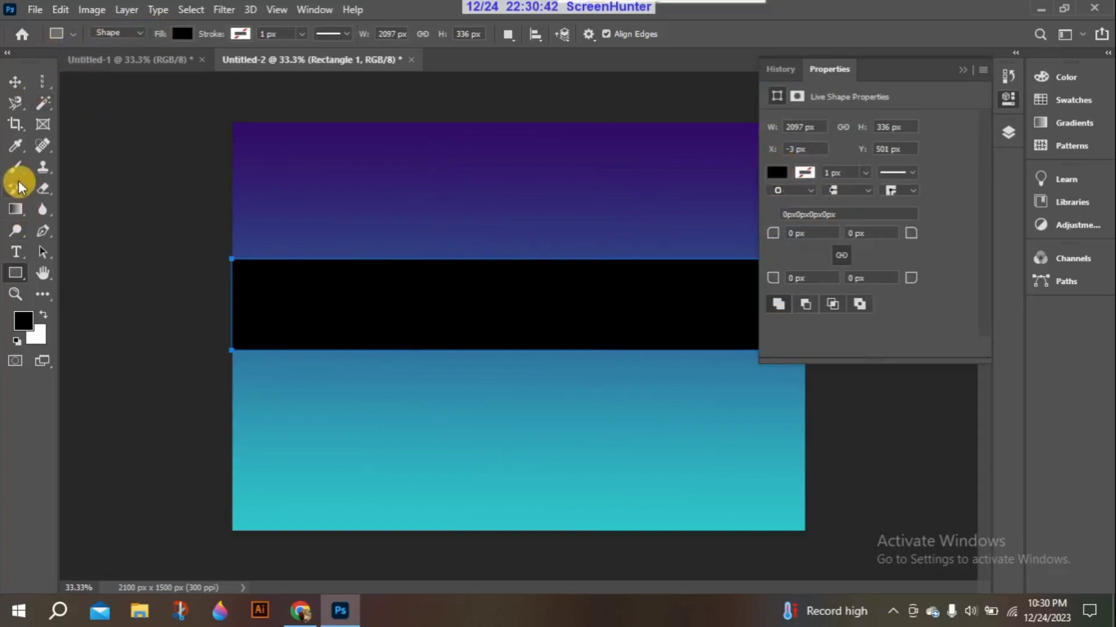
Step: Choose the light pink to purple preset from the Purples group for the Gradient tool
left_click(16, 209)
left_click(153, 34)
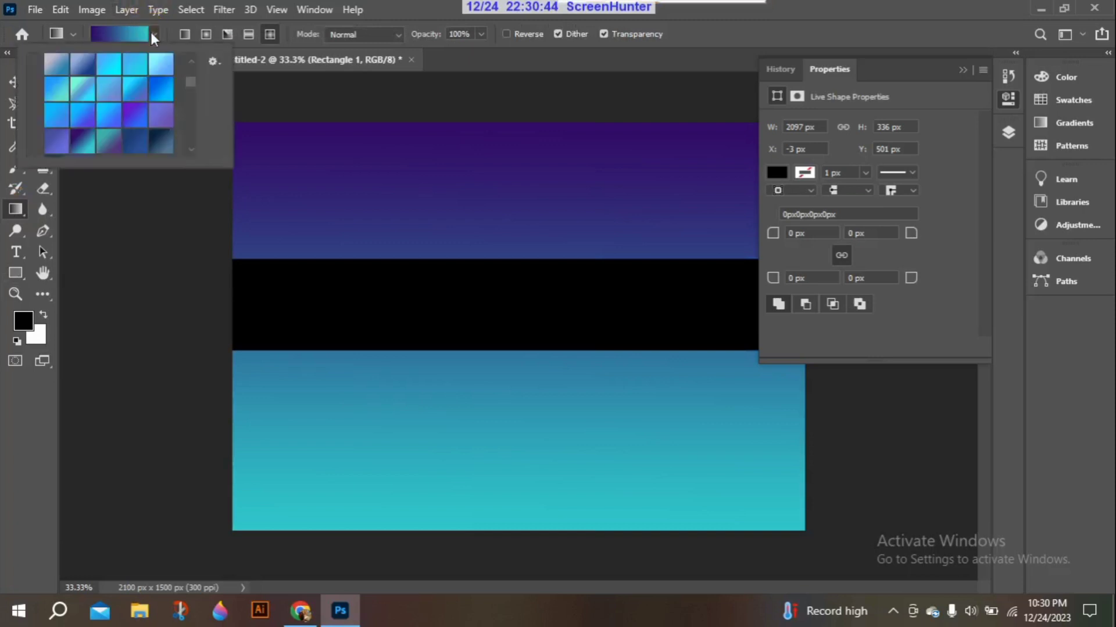
left_click_drag(190, 80, 192, 94)
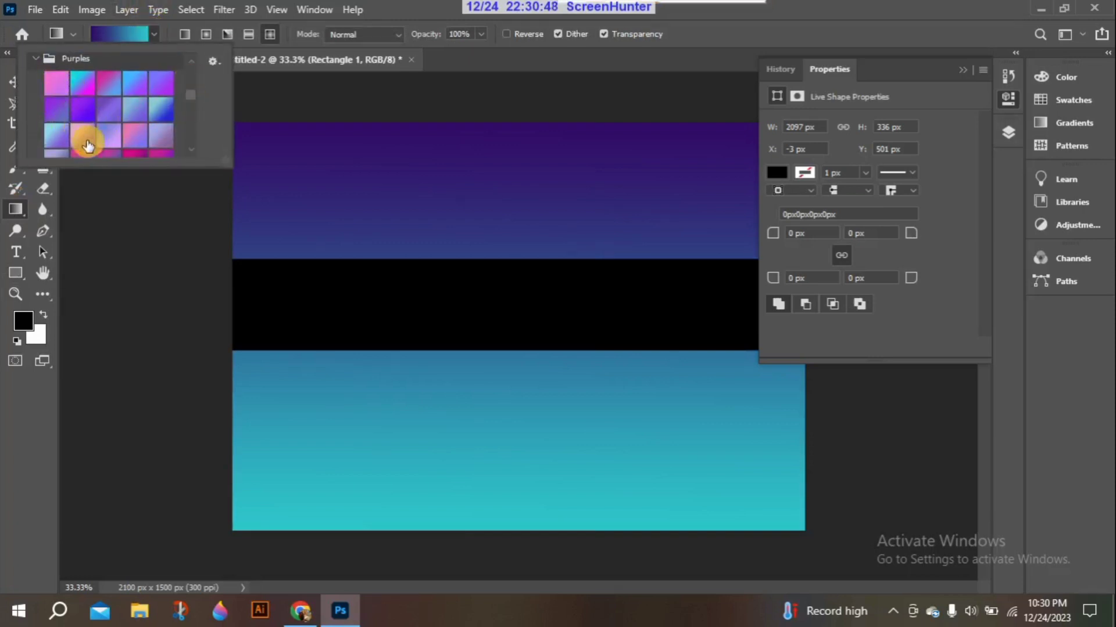
left_click(83, 139)
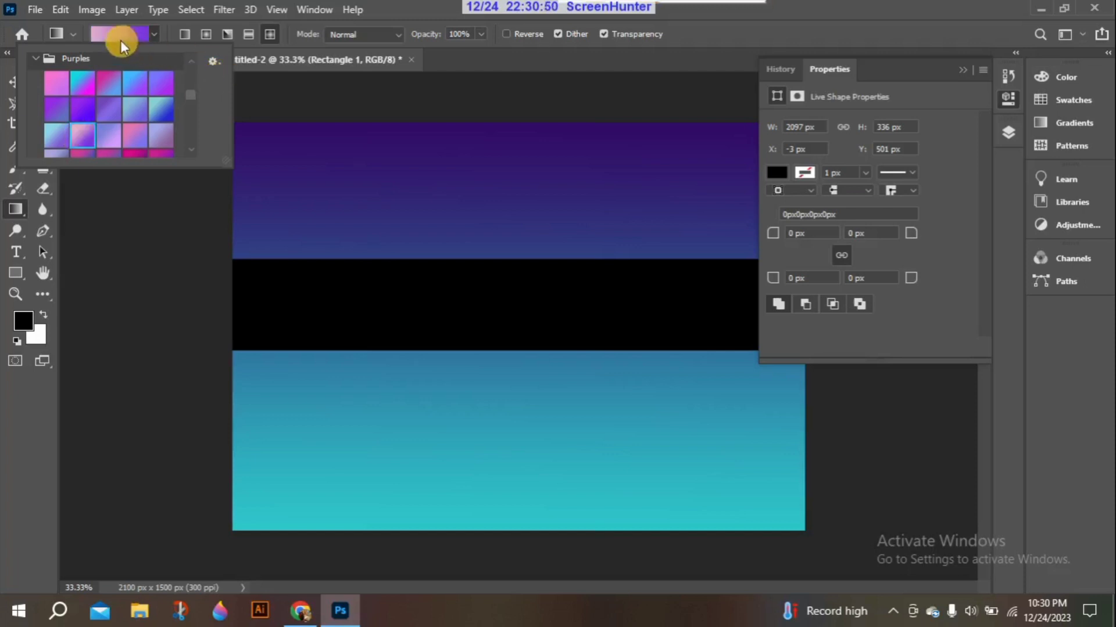
Step: Set the Gradient tool to the linear style and merge the rectangle layer with the background layer
left_click(181, 33)
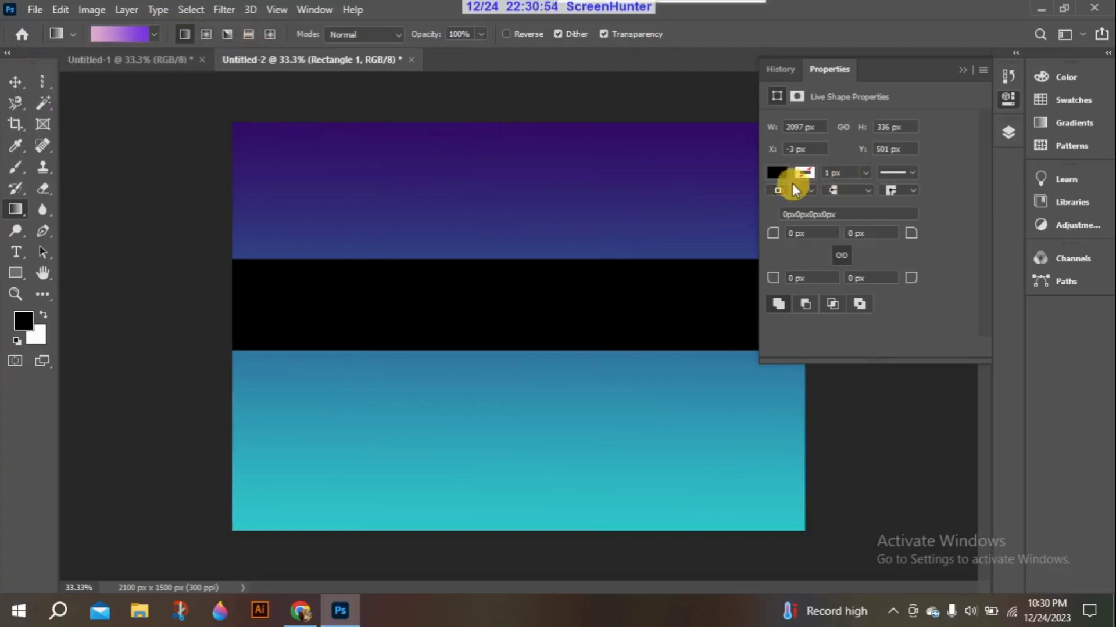
left_click(958, 75)
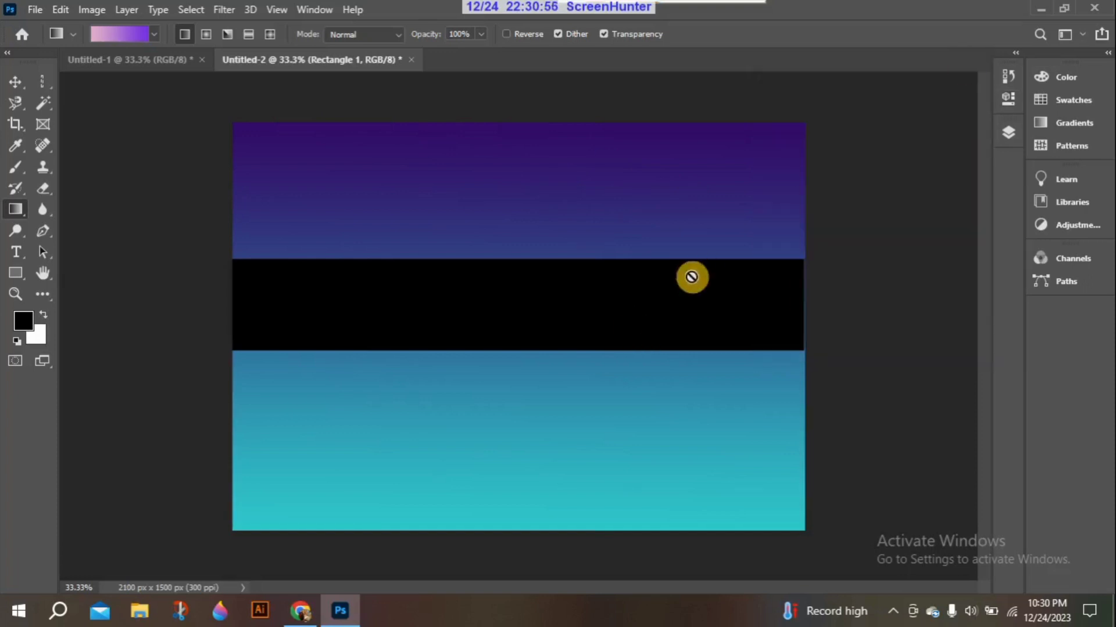
left_click(1008, 133)
left_click(889, 228)
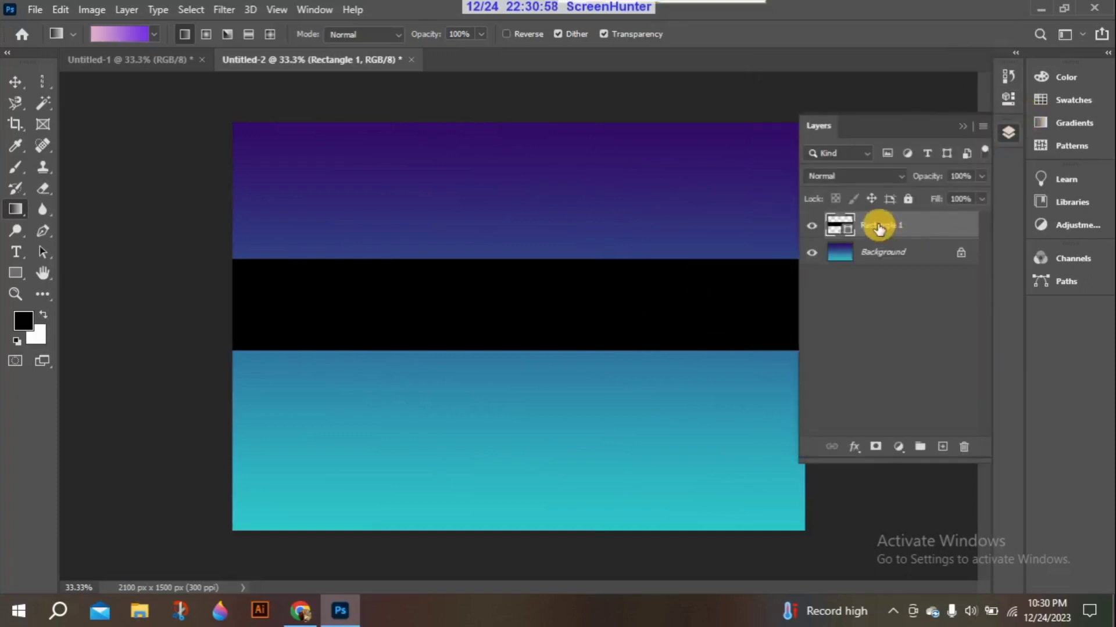
left_click(882, 253)
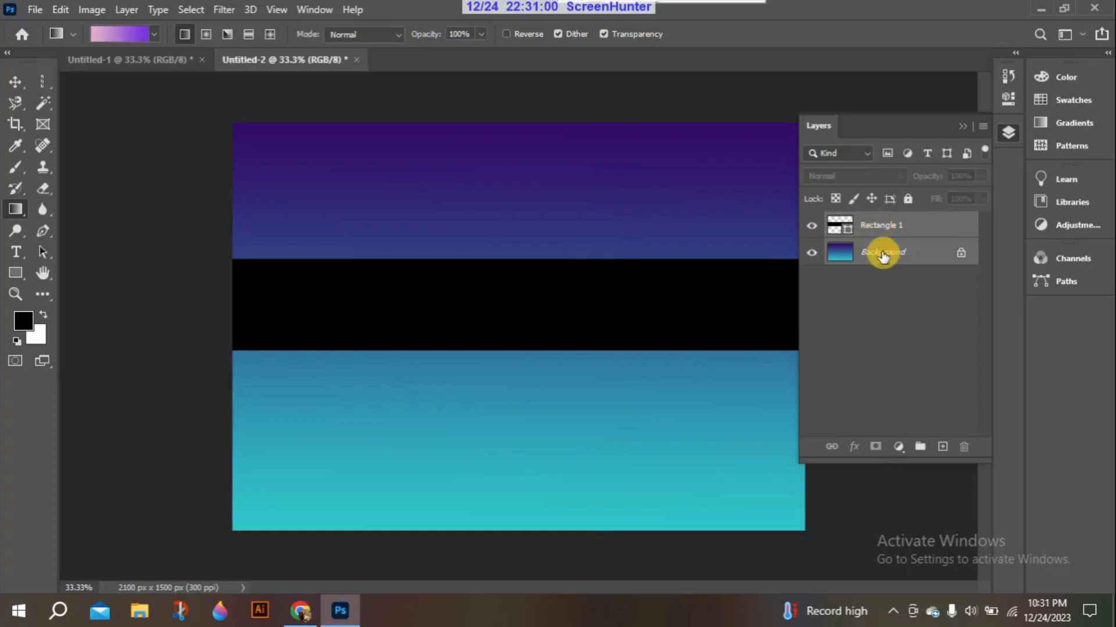
right_click(883, 255)
left_click(929, 381)
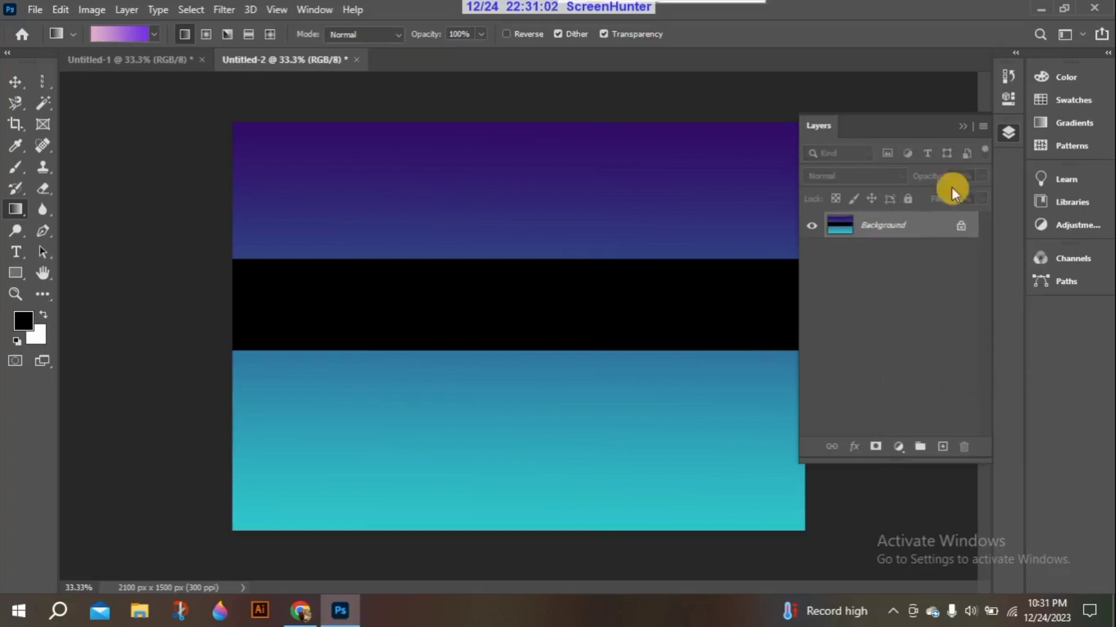
left_click(965, 129)
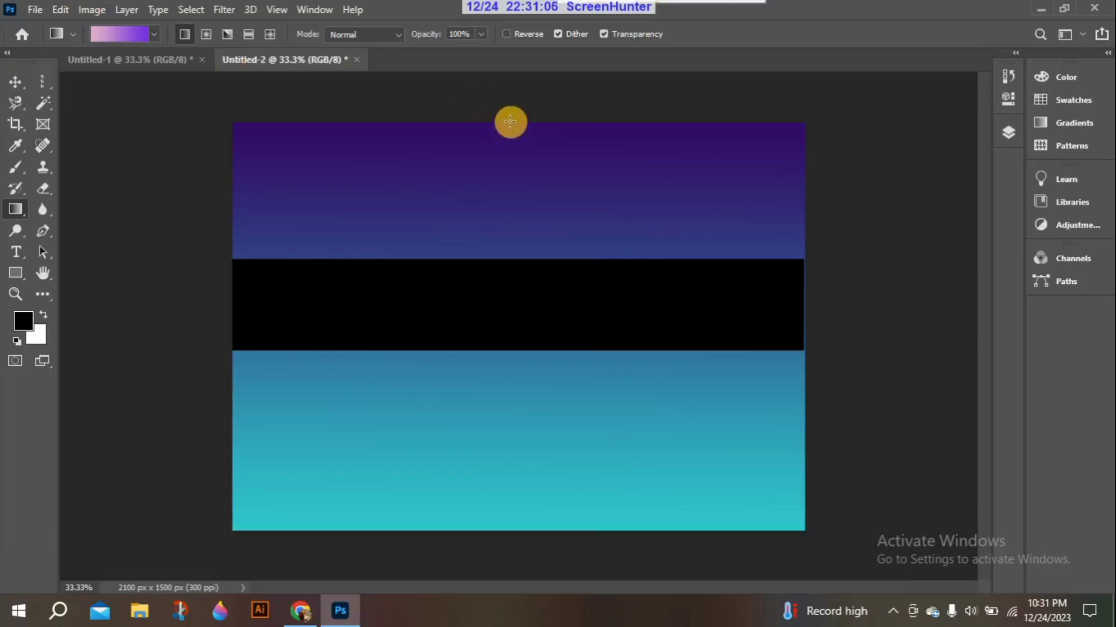
Step: Try the pink-to-purple linear gradient from the canvas's top edge to its bottom edge at full opacity and undo it
left_click_drag(510, 120, 518, 532)
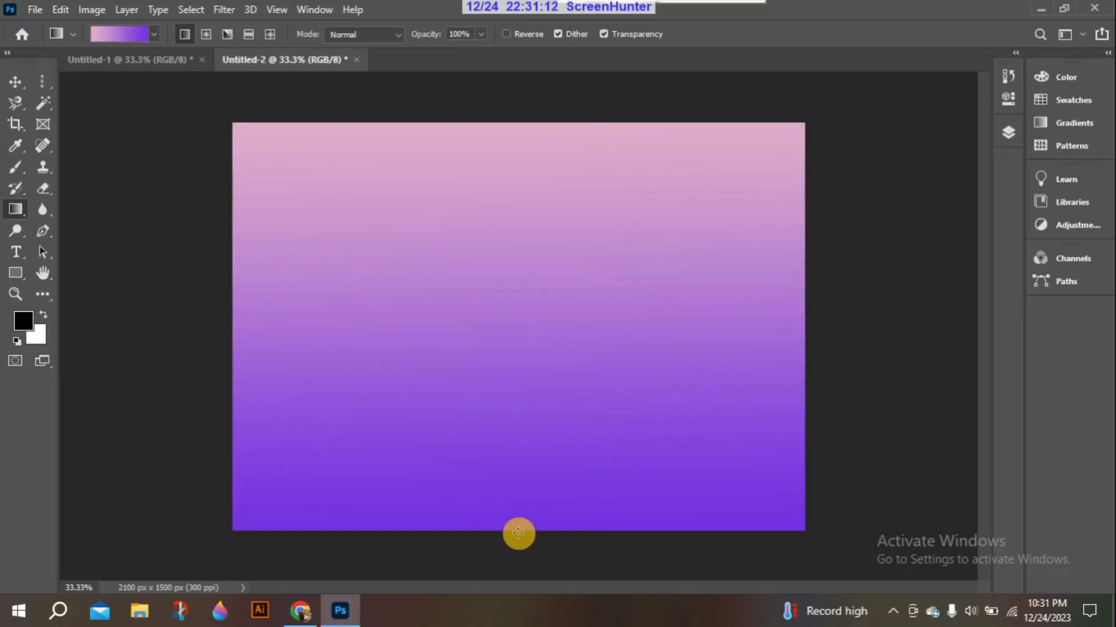
key("ctrl+z")
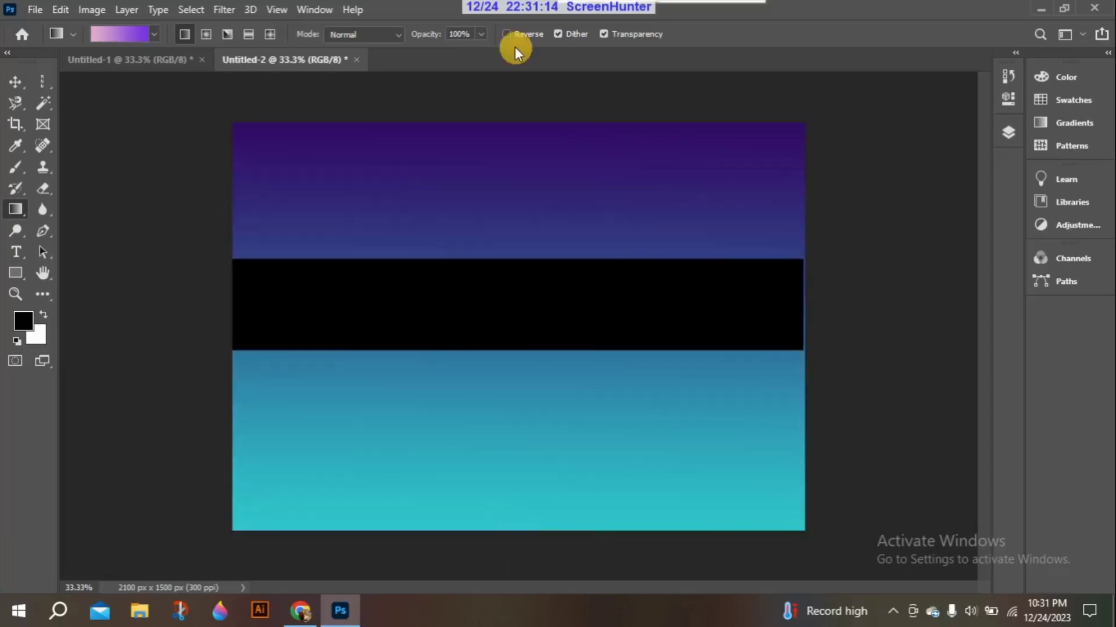
Step: Set the gradient opacity to 50% and apply the pink-to-purple gradient over the canvas with a sharp vertical split near its middle
left_click(481, 34)
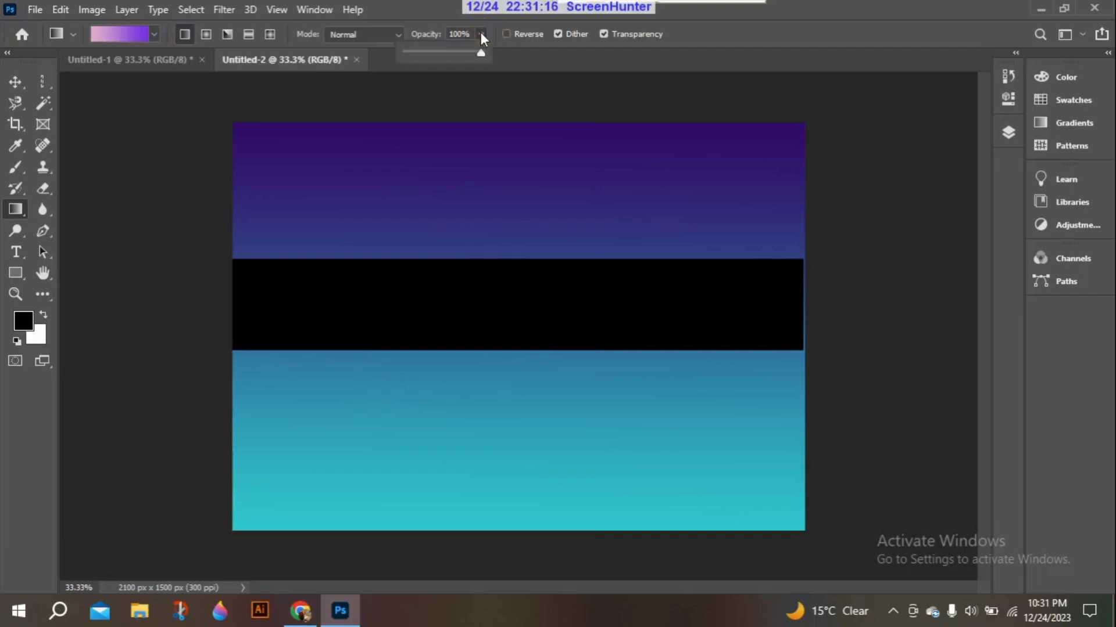
left_click_drag(479, 51, 444, 51)
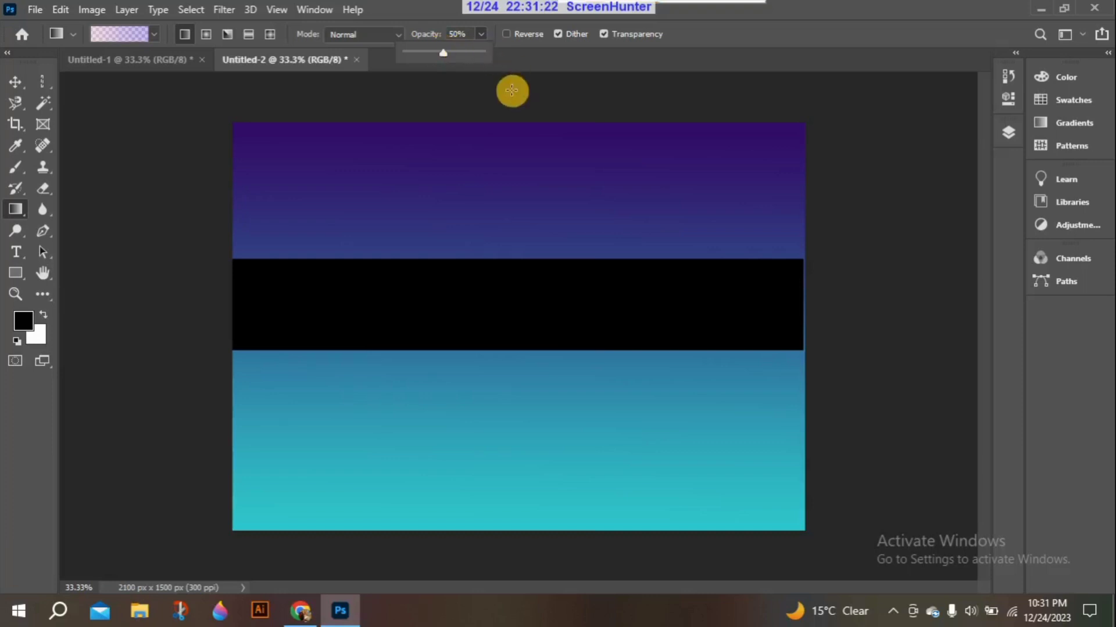
left_click(511, 91)
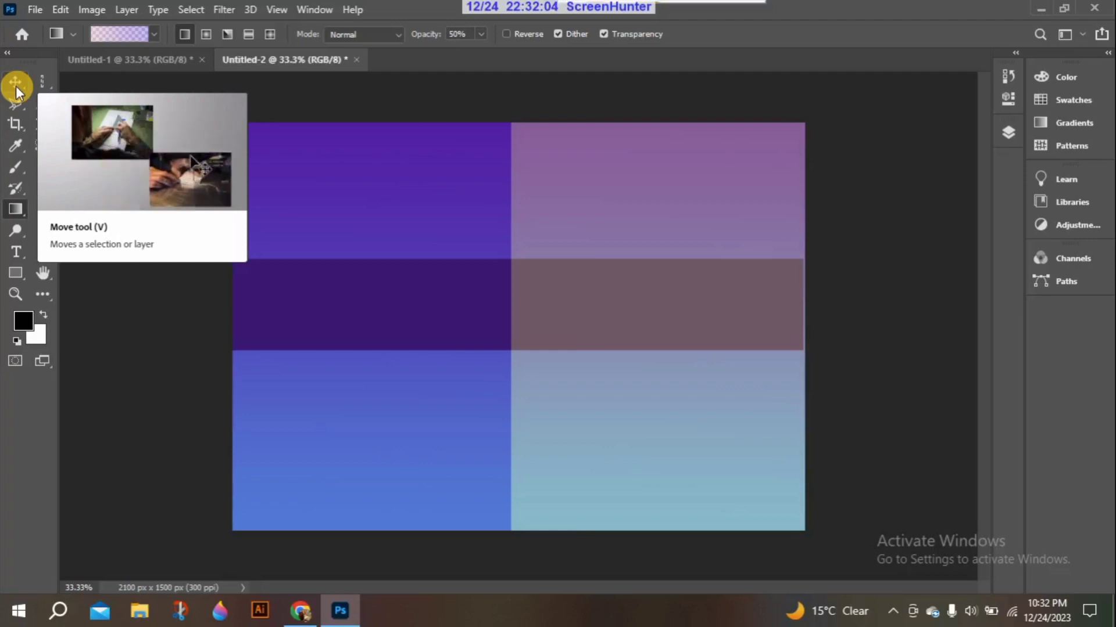
Step: Choose a green-to-blue preset from the Greens group and draw a linear gradient from the canvas's top edge to its bottom edge
left_click(154, 34)
left_click_drag(188, 99, 189, 118)
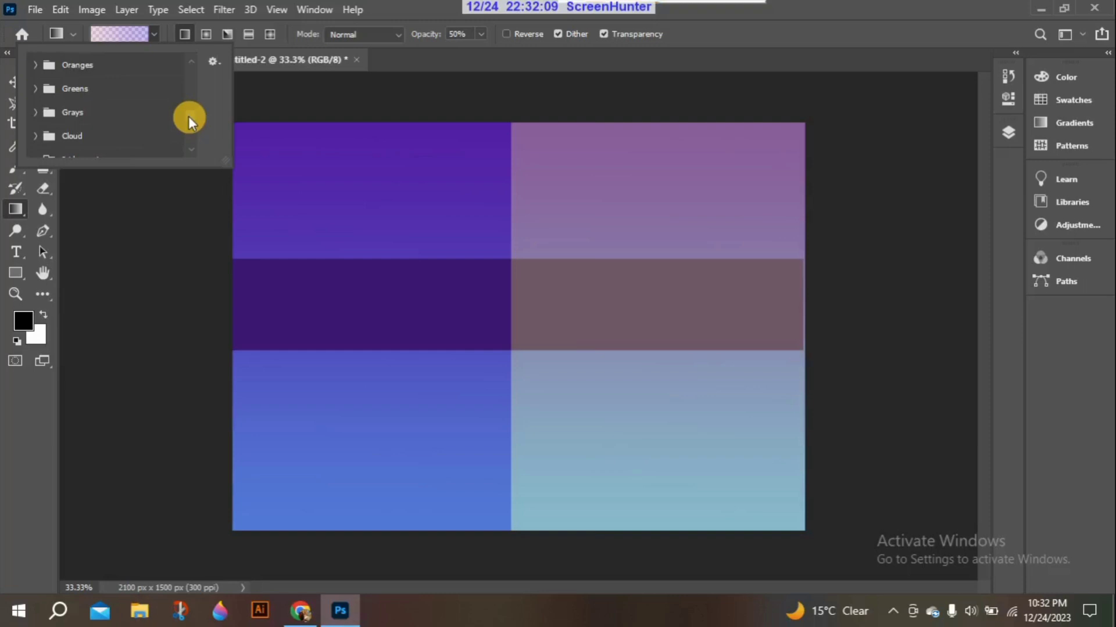
left_click(36, 88)
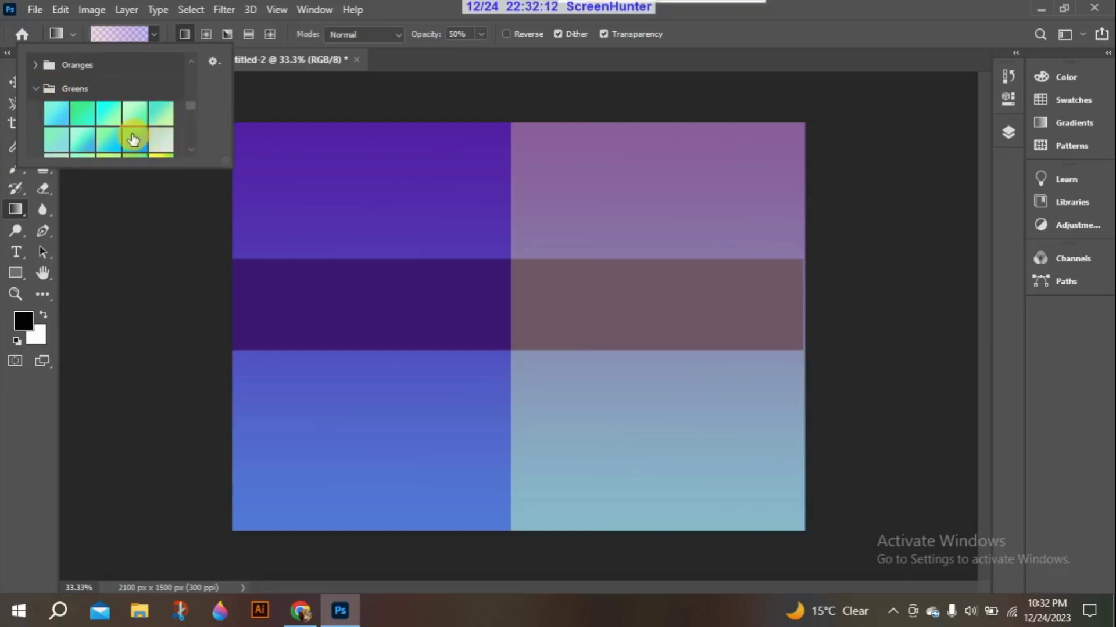
left_click(110, 139)
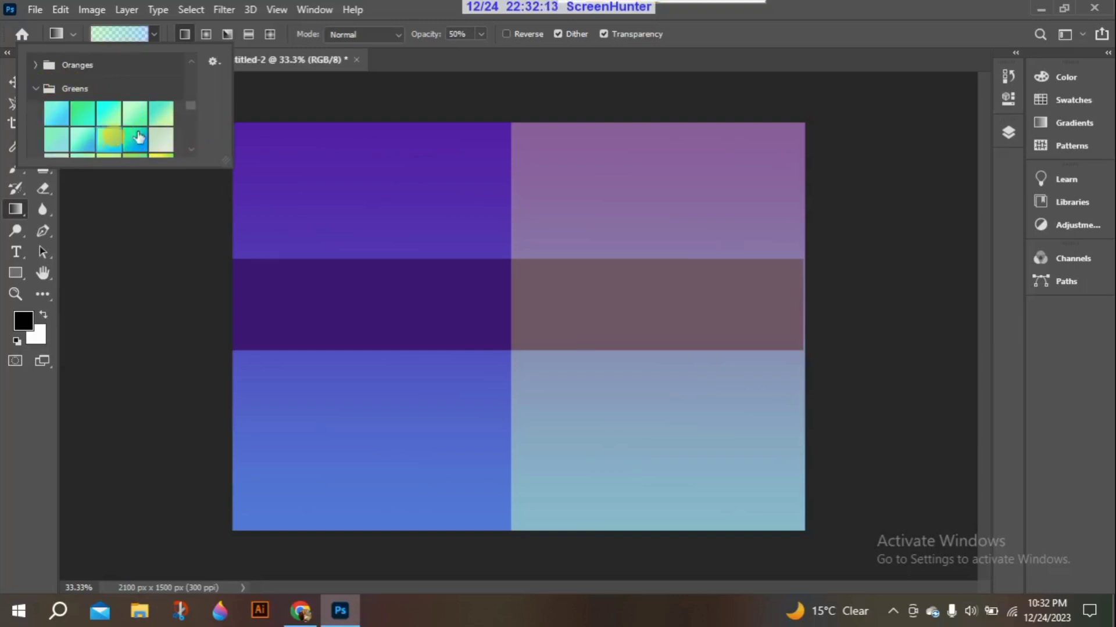
left_click(487, 122)
left_click_drag(480, 122, 470, 529)
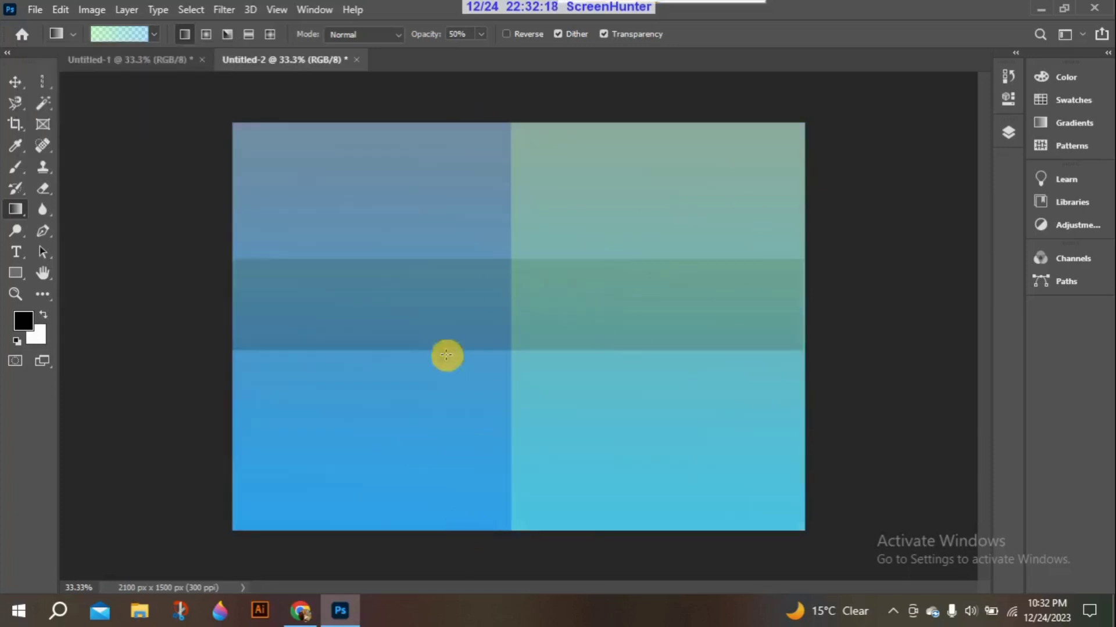
Step: Try various light and dark red shades in the foreground colour picker, including the palette limited to web colours
left_click(23, 325)
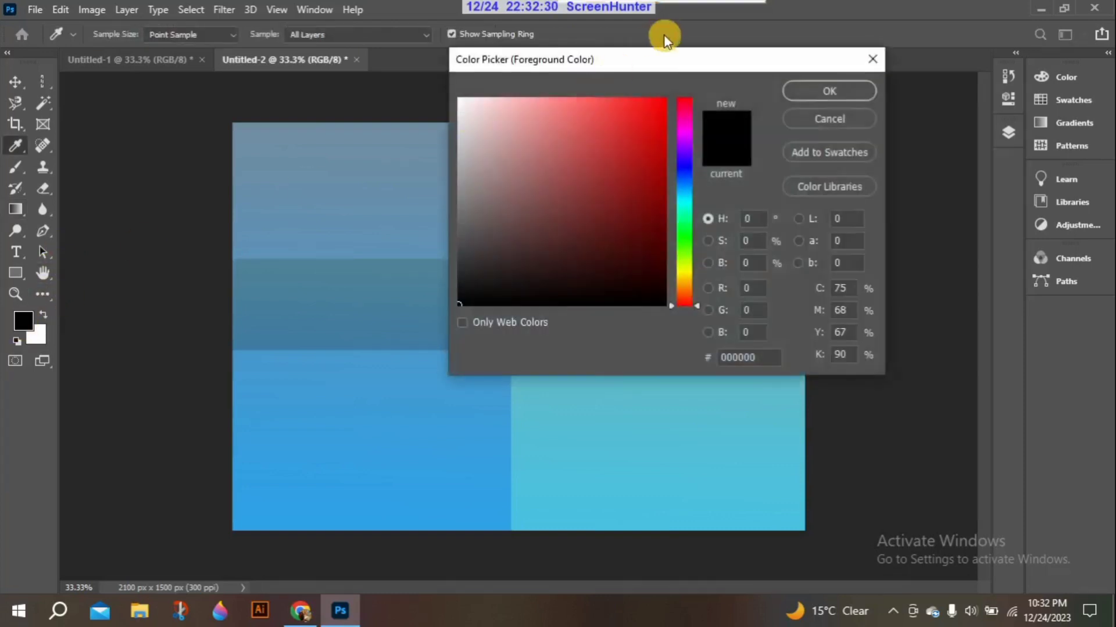
left_click_drag(653, 61, 475, 92)
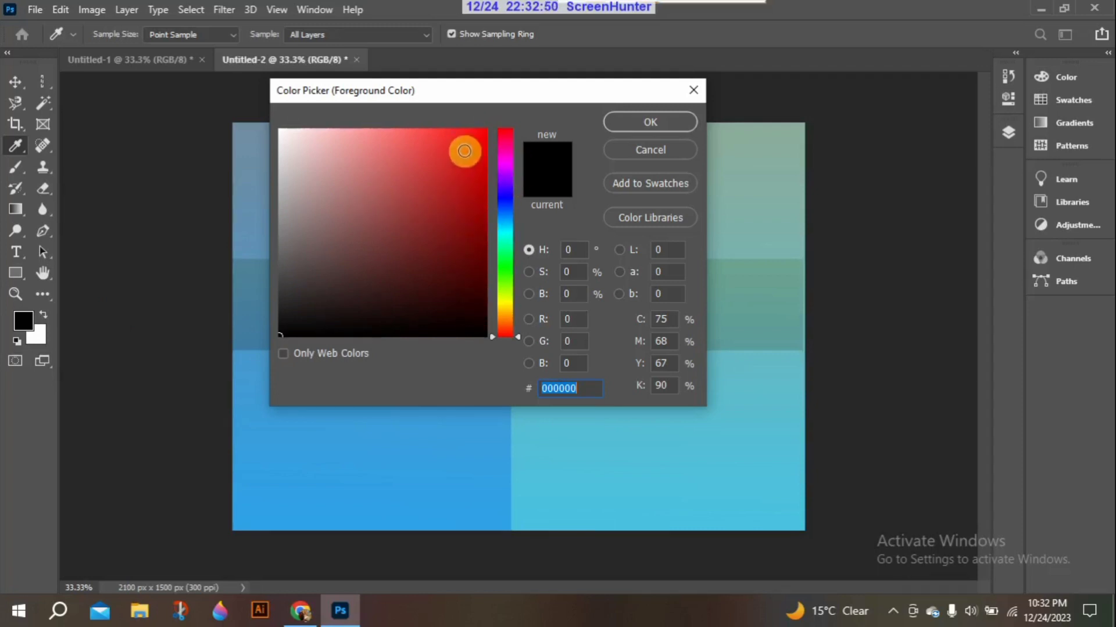
left_click(464, 145)
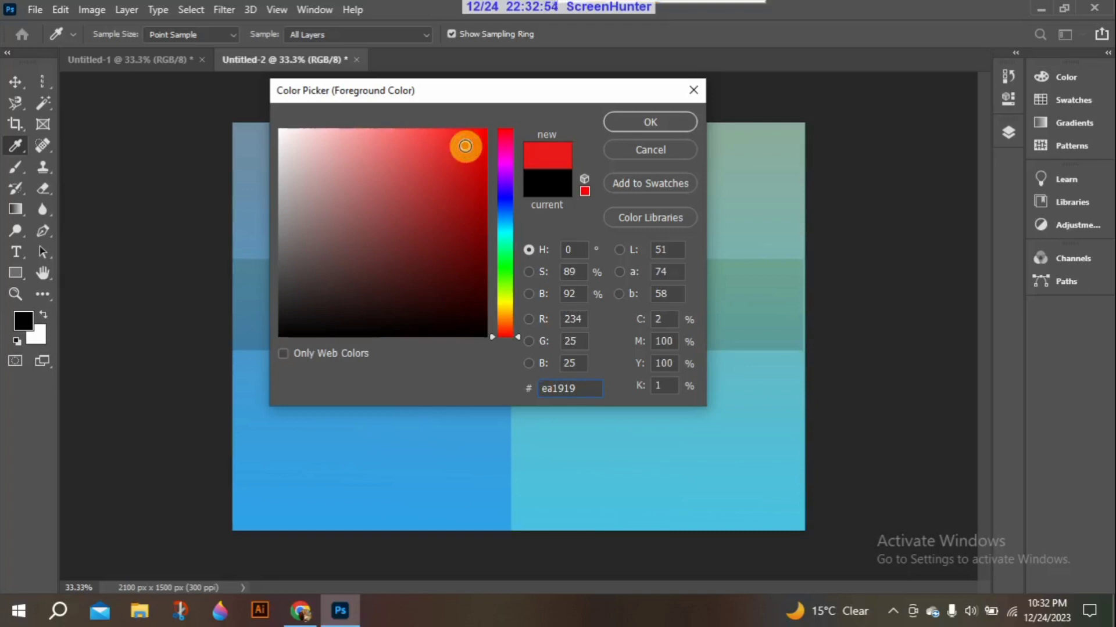
mouse_move(464, 146)
left_mouse_down()
mouse_move(314, 152)
mouse_move(286, 142)
mouse_move(396, 142)
left_mouse_up()
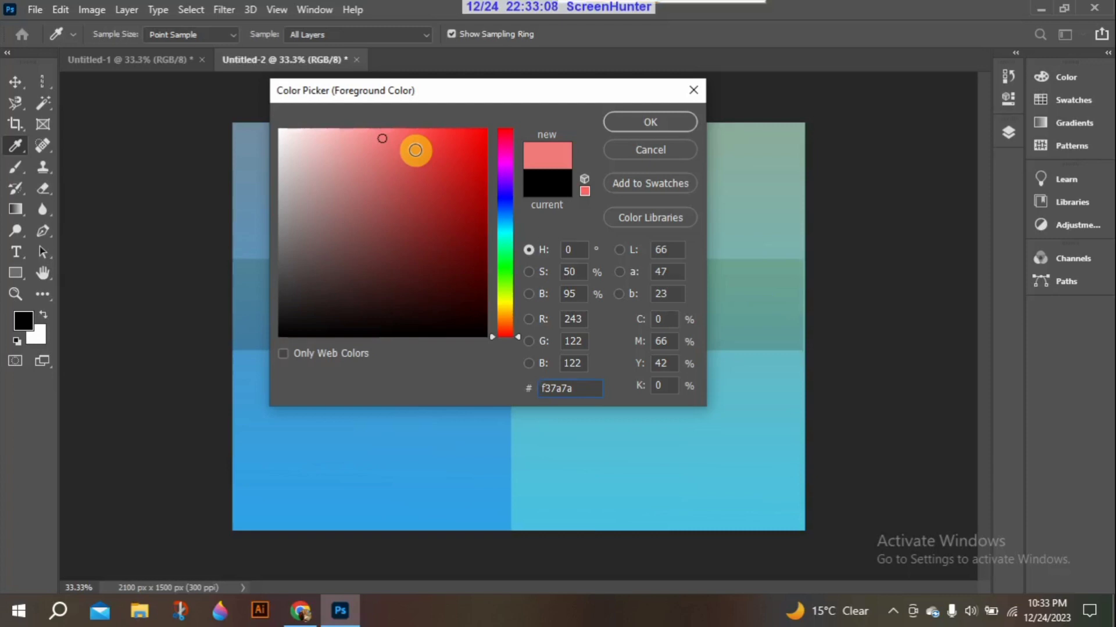
mouse_move(415, 150)
left_mouse_down()
mouse_move(424, 147)
mouse_move(352, 143)
left_mouse_up()
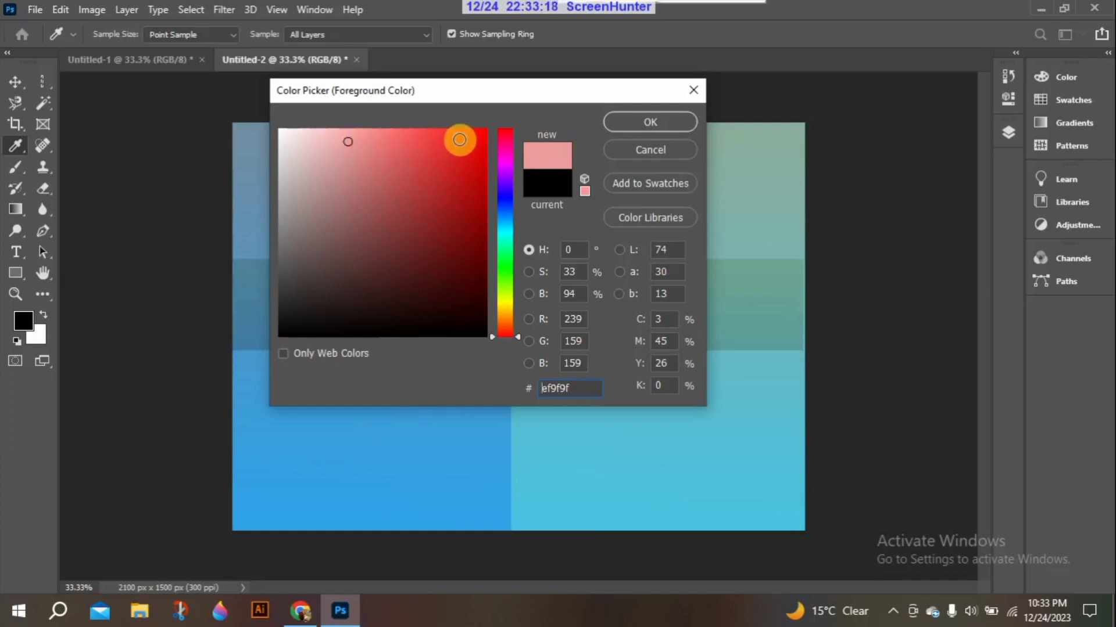
left_click_drag(460, 139, 461, 262)
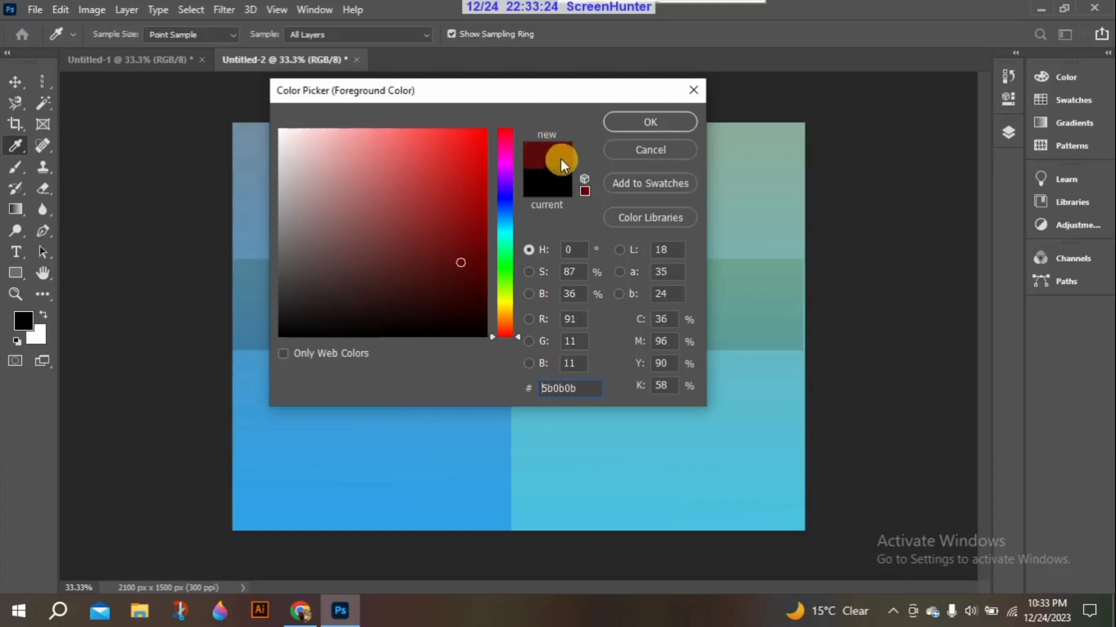
left_click(461, 286)
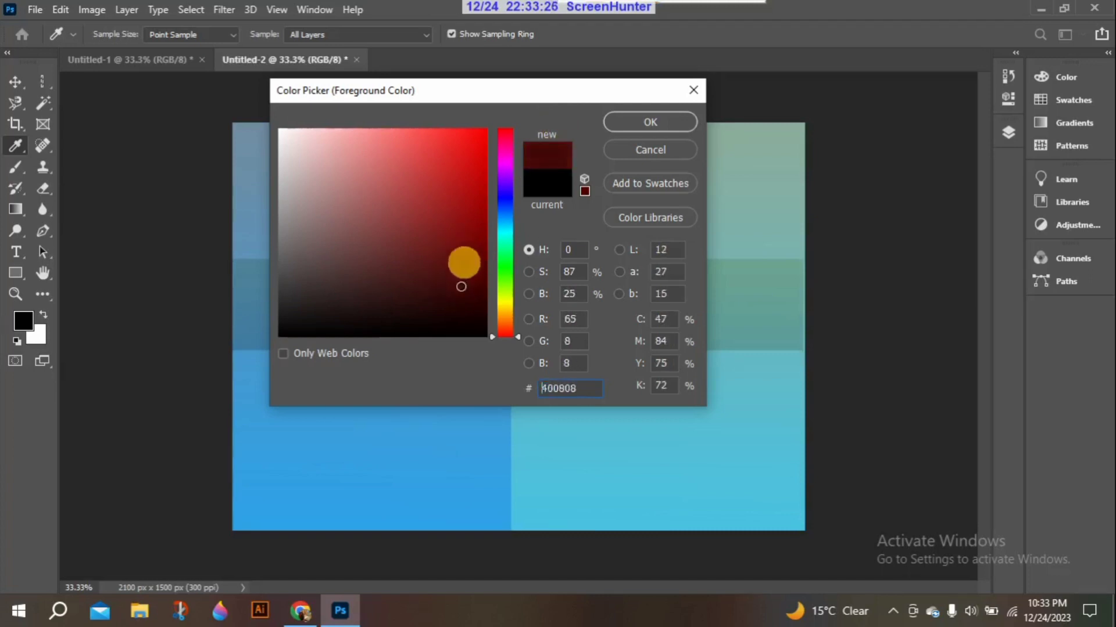
mouse_move(461, 286)
left_mouse_down()
mouse_move(461, 312)
mouse_move(456, 232)
left_mouse_up()
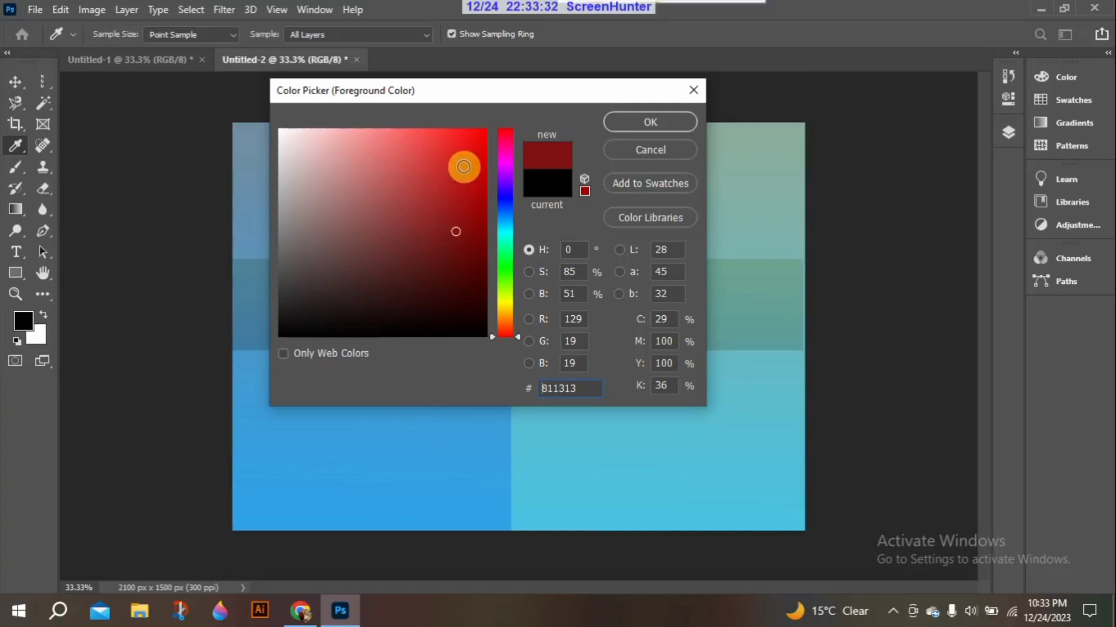
left_click_drag(463, 167, 409, 207)
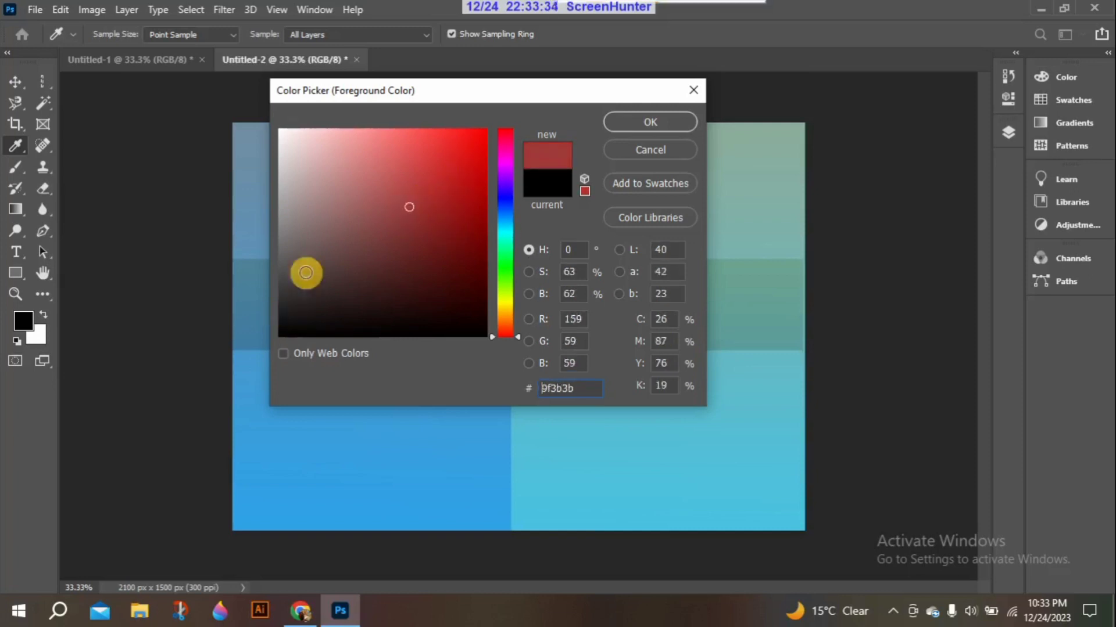
mouse_move(463, 147)
left_mouse_down()
mouse_move(286, 311)
mouse_move(431, 136)
left_mouse_up()
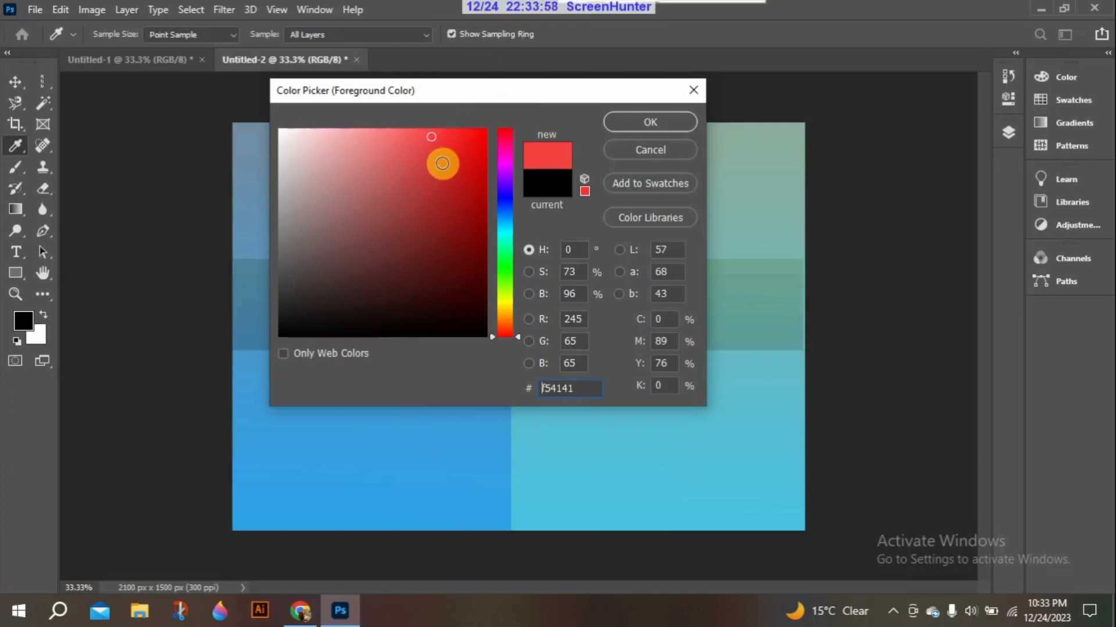
mouse_move(442, 163)
left_mouse_down()
mouse_move(456, 169)
mouse_move(451, 236)
mouse_move(377, 236)
mouse_move(393, 216)
mouse_move(398, 171)
mouse_move(407, 173)
left_mouse_up()
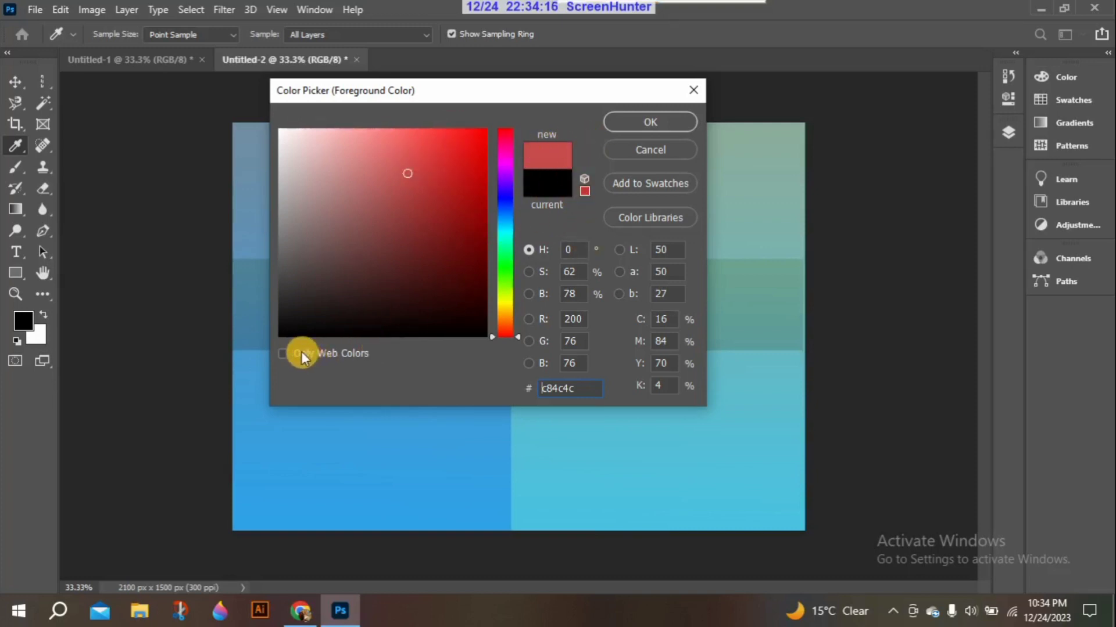
left_click(284, 353)
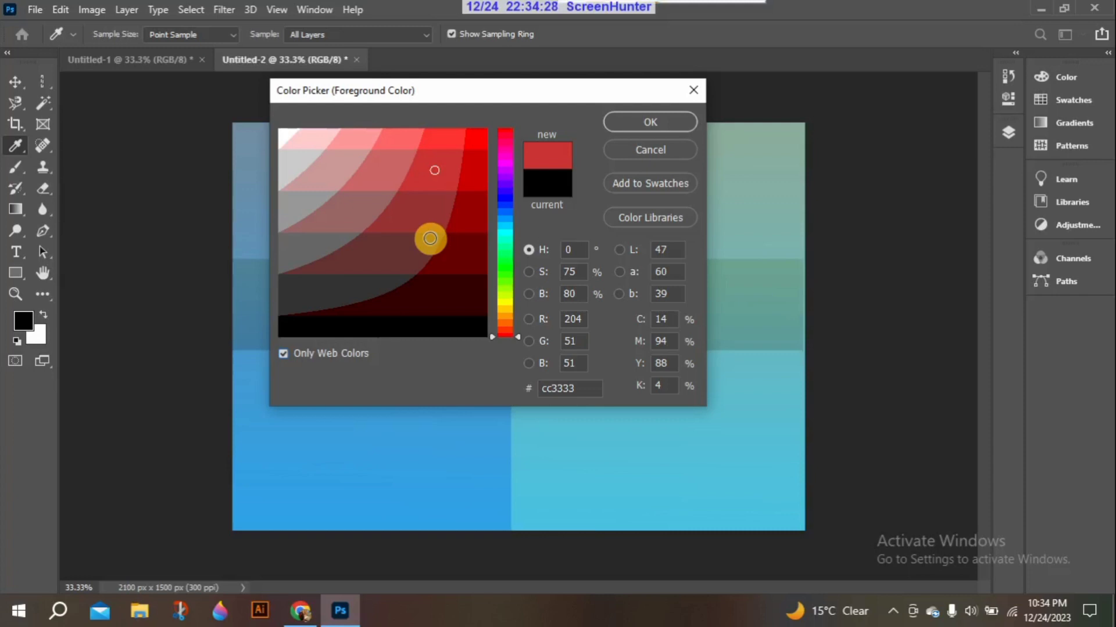
left_click(283, 353)
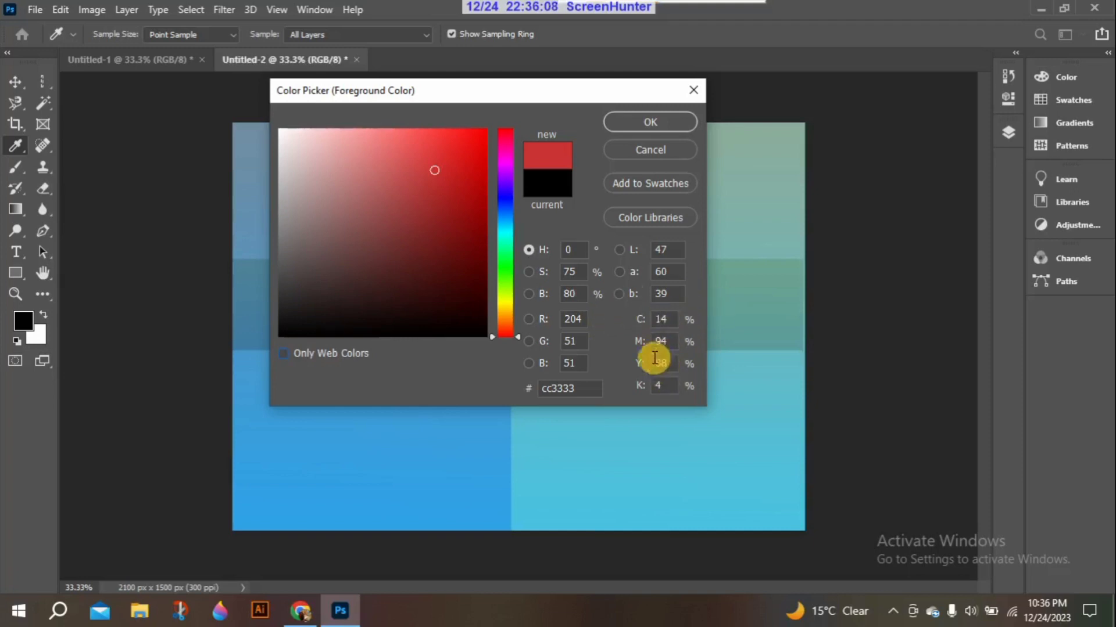
Step: Switch the picker's hue to blue at 230° and choose the shade 475cc7
left_click_drag(462, 199, 459, 232)
left_click(504, 205)
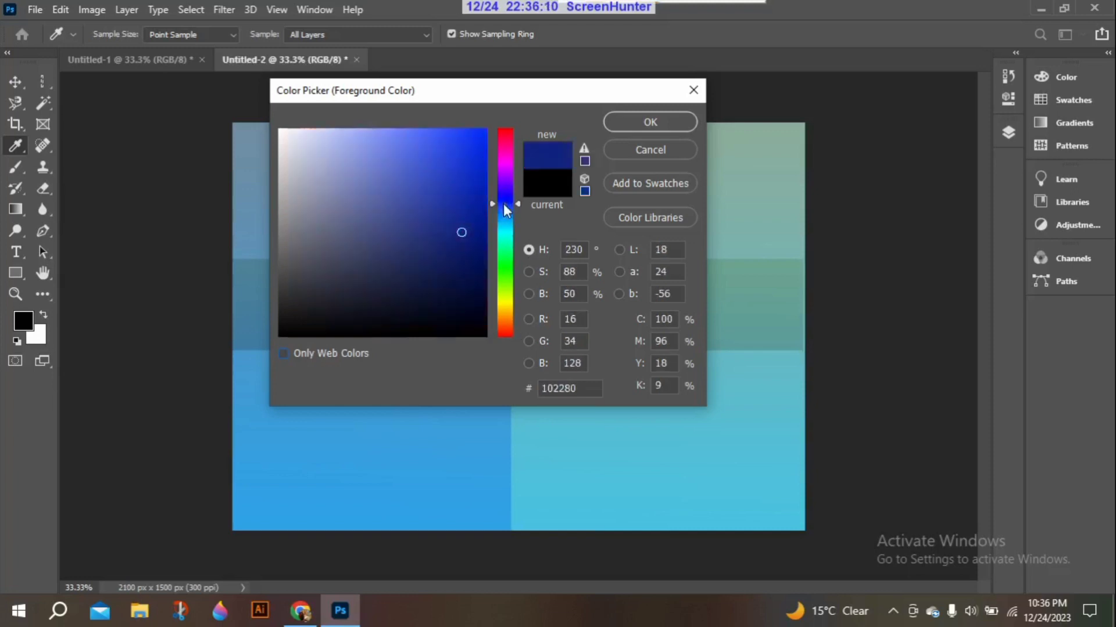
mouse_move(457, 158)
left_mouse_down()
mouse_move(456, 215)
mouse_move(379, 215)
mouse_move(418, 226)
mouse_move(354, 207)
mouse_move(422, 169)
mouse_move(344, 185)
mouse_move(416, 251)
left_mouse_up()
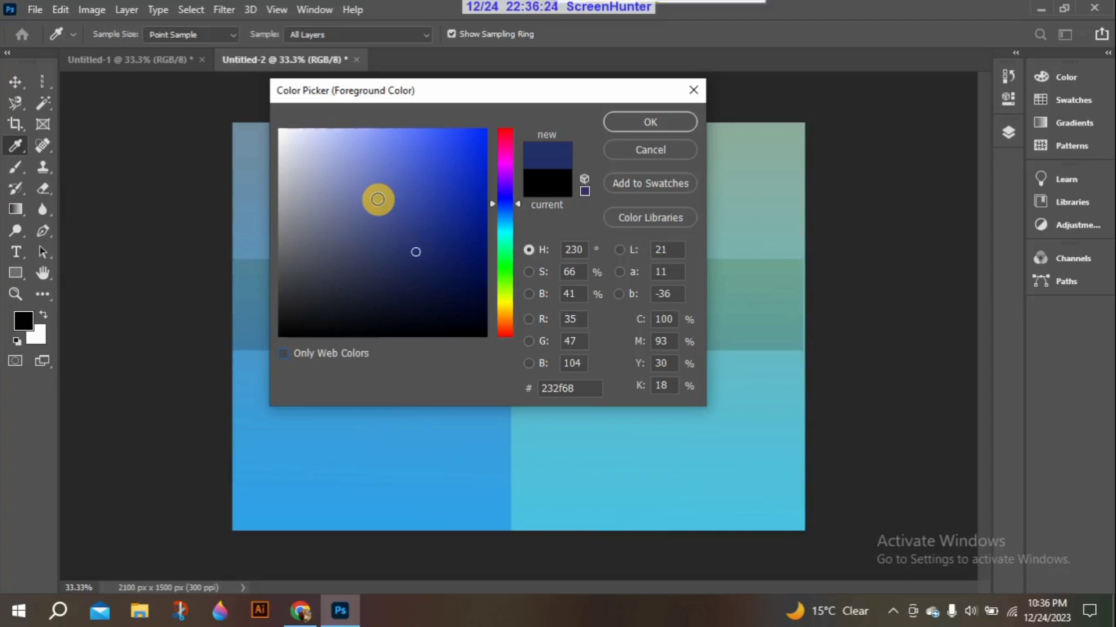
mouse_move(378, 199)
left_mouse_down()
mouse_move(426, 174)
mouse_move(413, 174)
left_mouse_up()
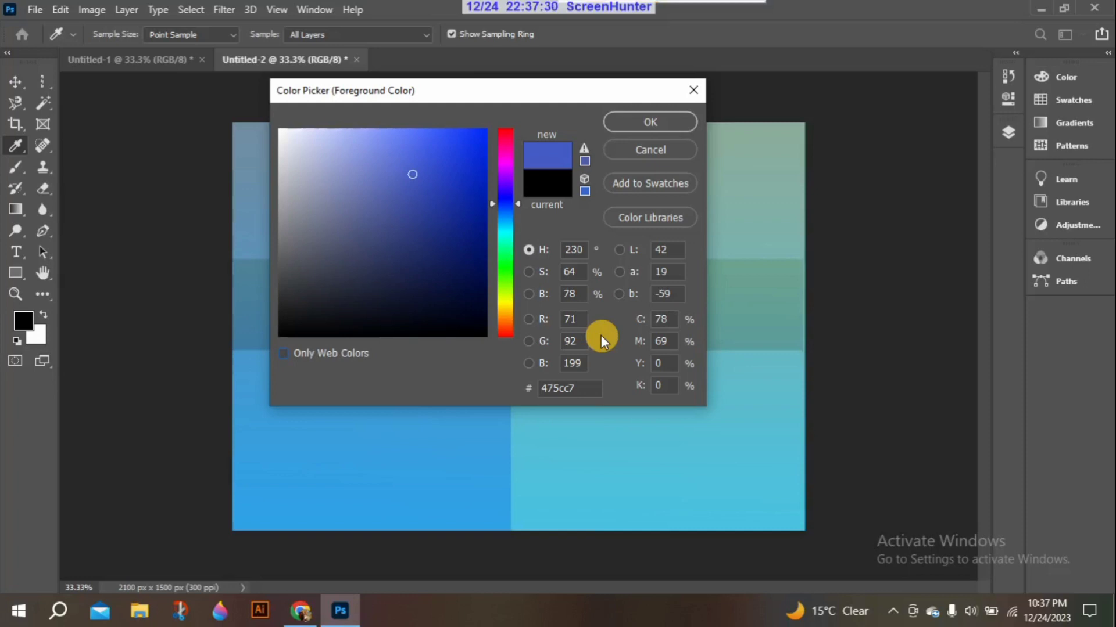
Step: Replace the picker's hex colour code with 000000 for black
left_click(583, 388)
left_click_drag(583, 388, 503, 375)
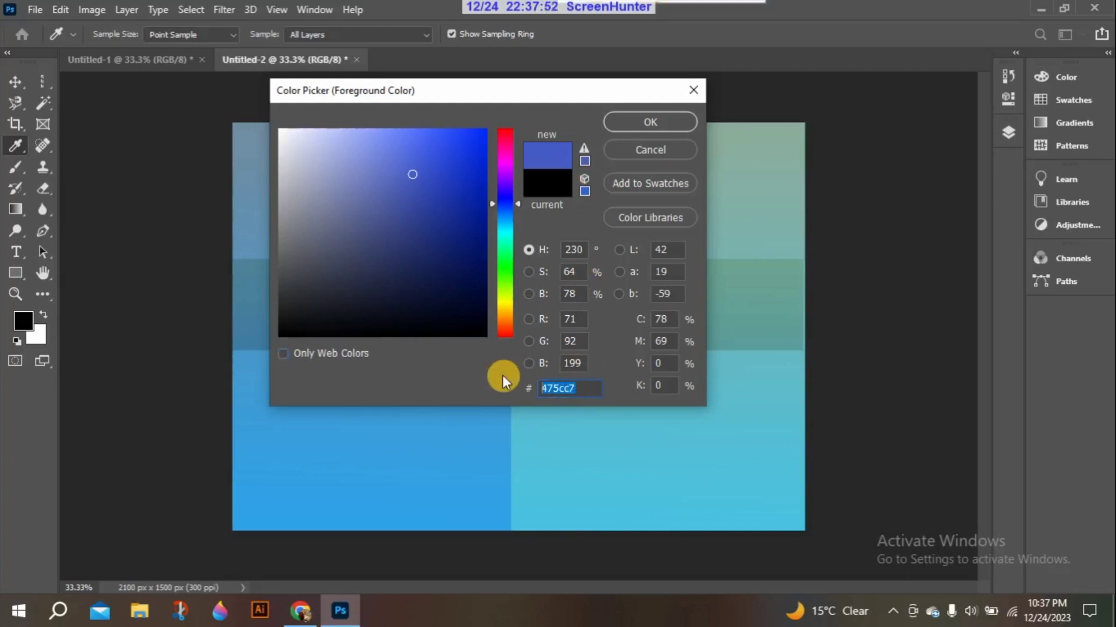
key("BackSpace")
type("000000")
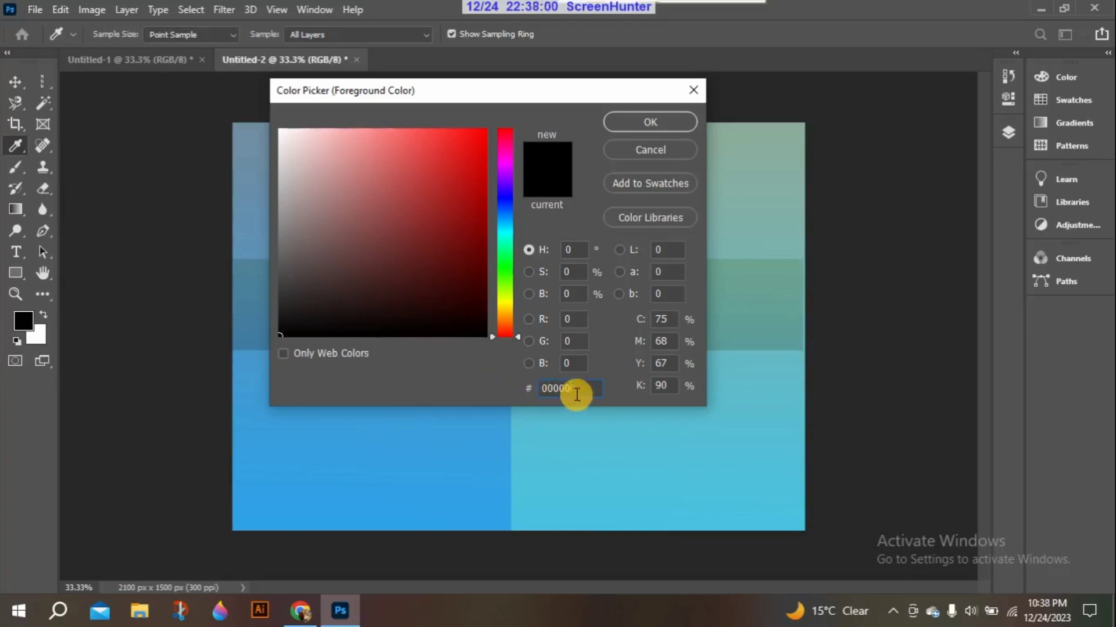
Step: Replace the picker's hex colour code with ffffff for white
key("BackSpace")
key("BackSpace")
key("BackSpace")
key("BackSpace")
key("BackSpace")
key("BackSpace")
type("ffff")
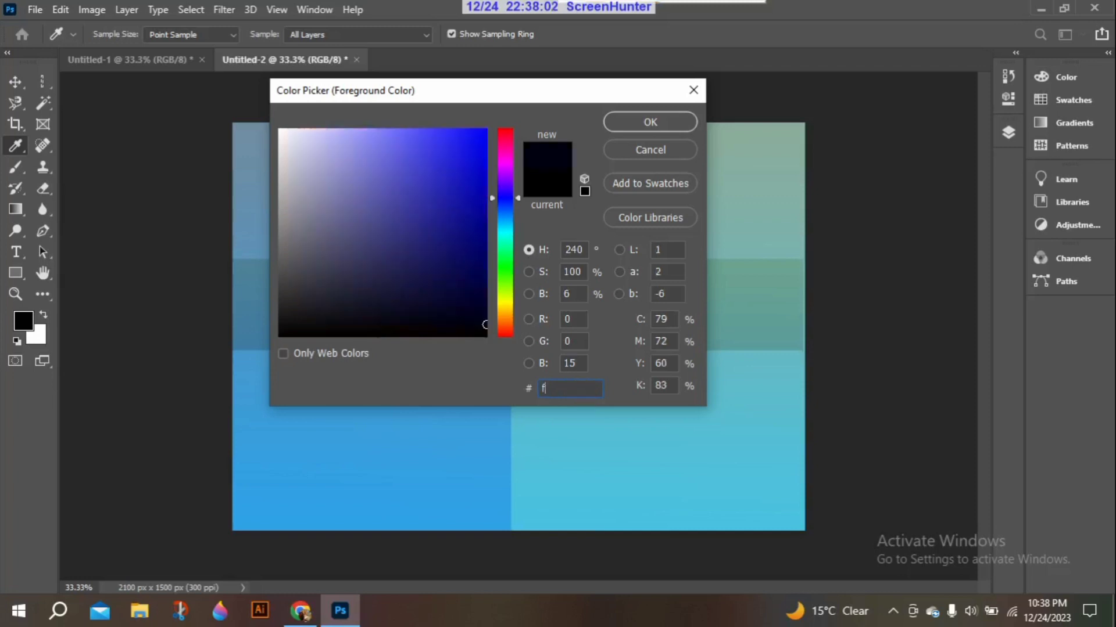
type("f")
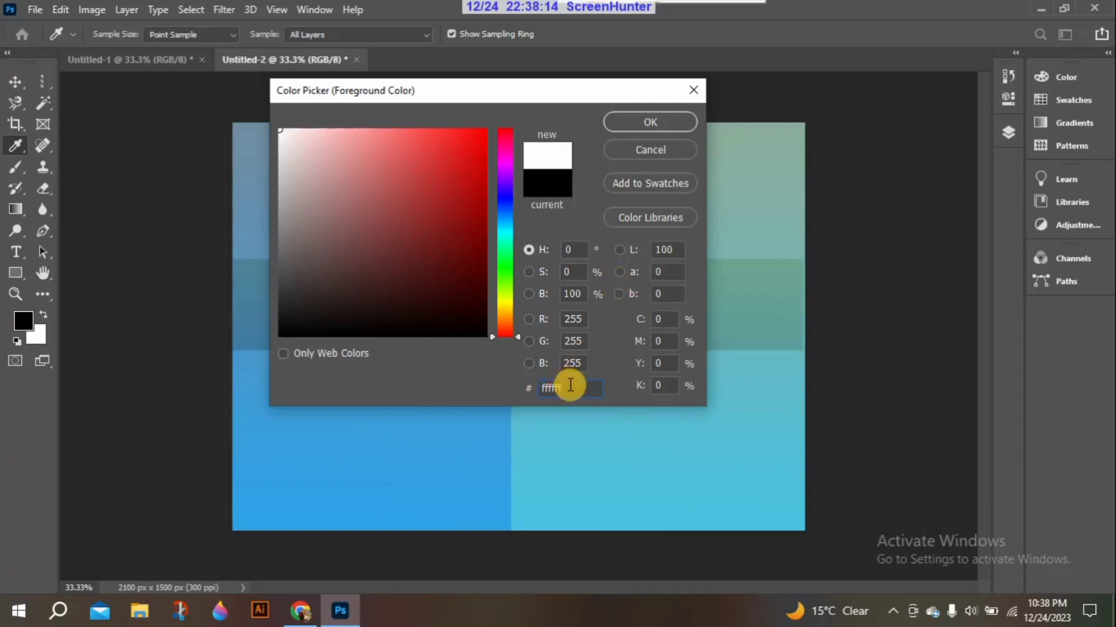
Step: Choose the red c92020 as the foreground colour and accept it, returning to the Gradient tool
left_click_drag(570, 383, 536, 388)
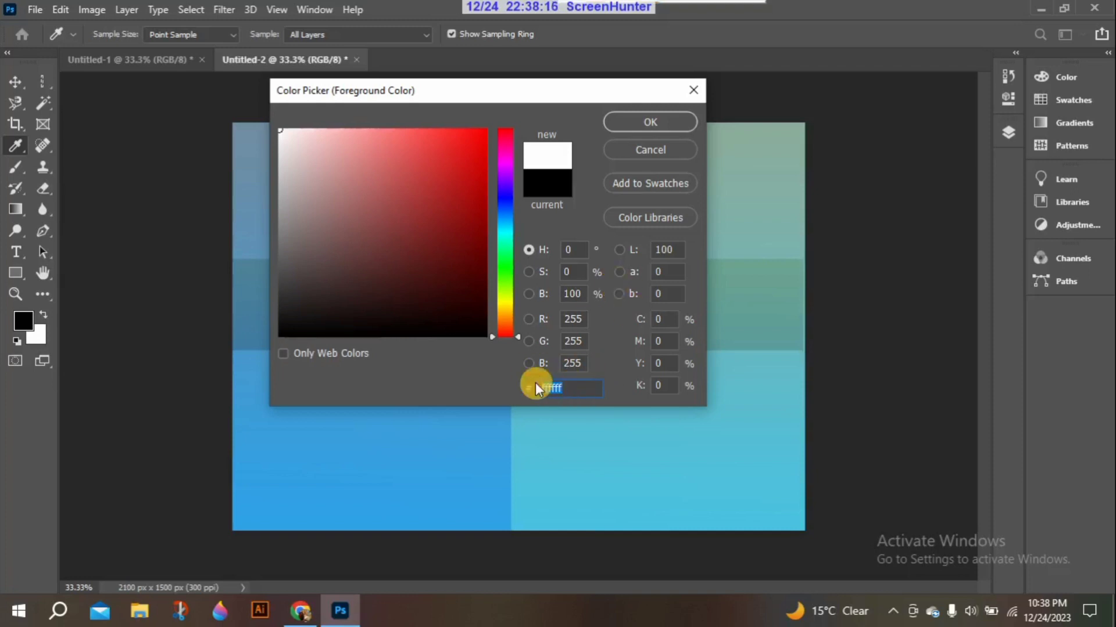
left_click(441, 264)
left_click(453, 173)
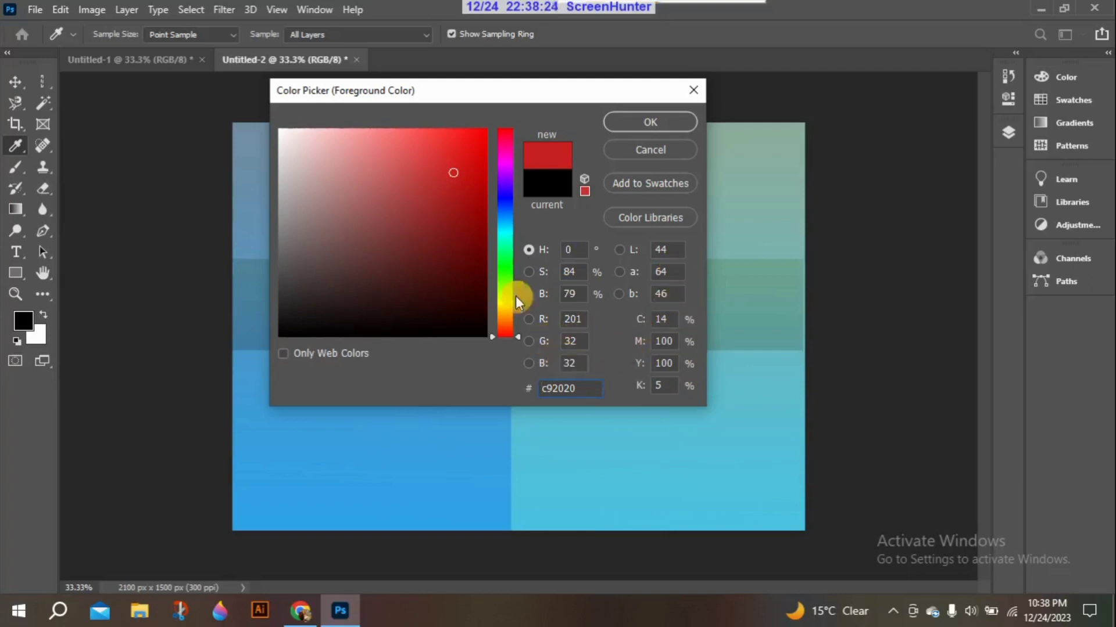
left_click(637, 121)
key("g")
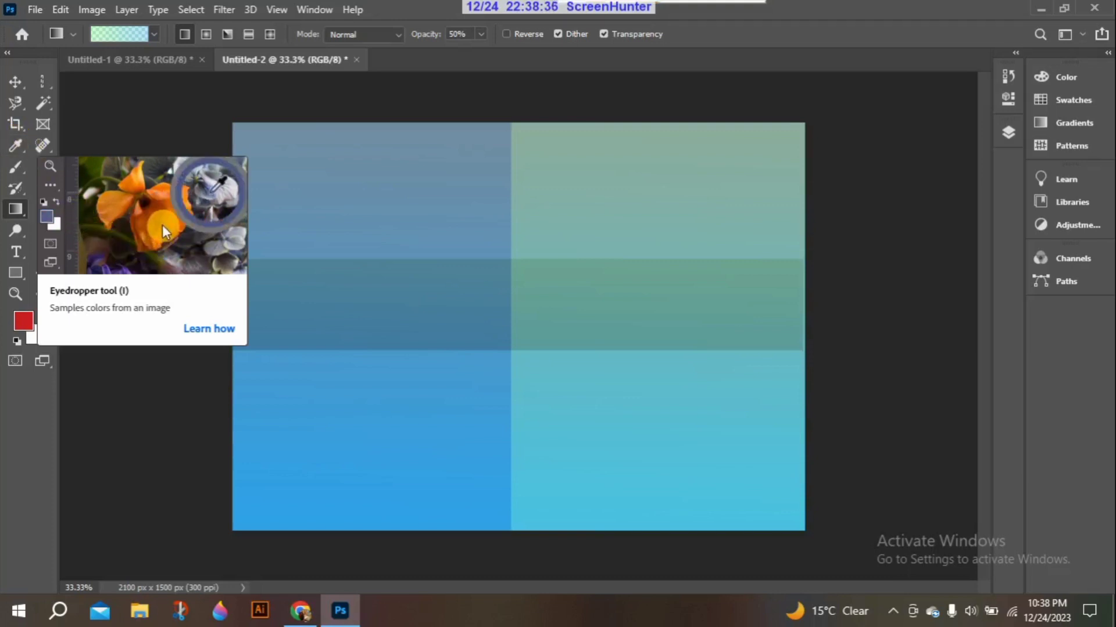
Step: Use the Eyedropper to sample the canvas's upper-left blue area and then the green right half of the band as the foreground colour
left_click(15, 146)
left_click(382, 209)
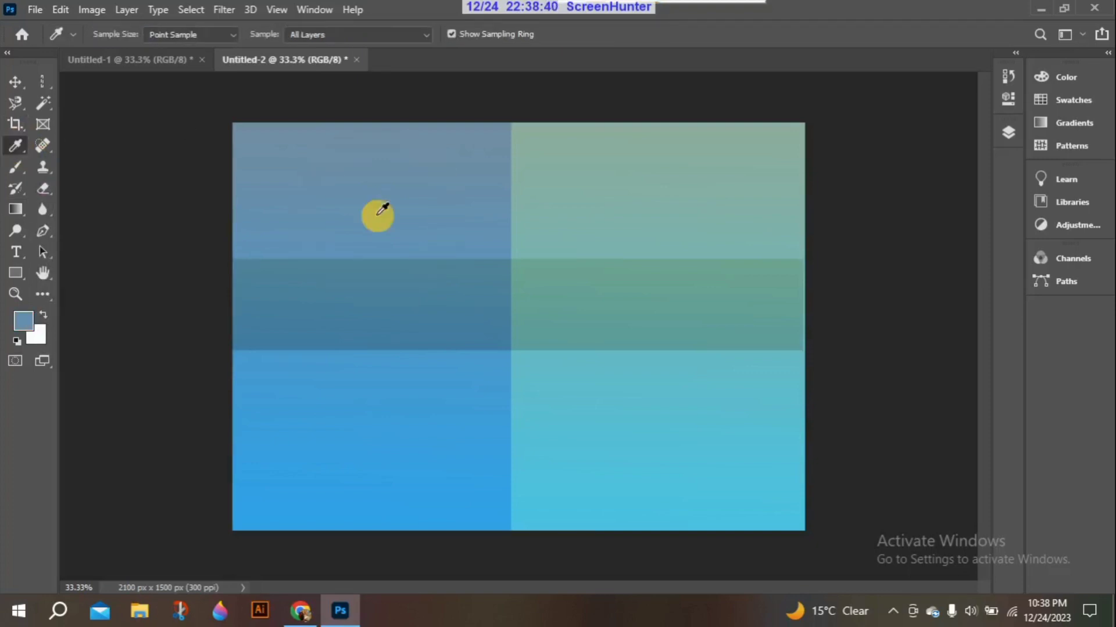
left_click_drag(382, 209, 608, 288)
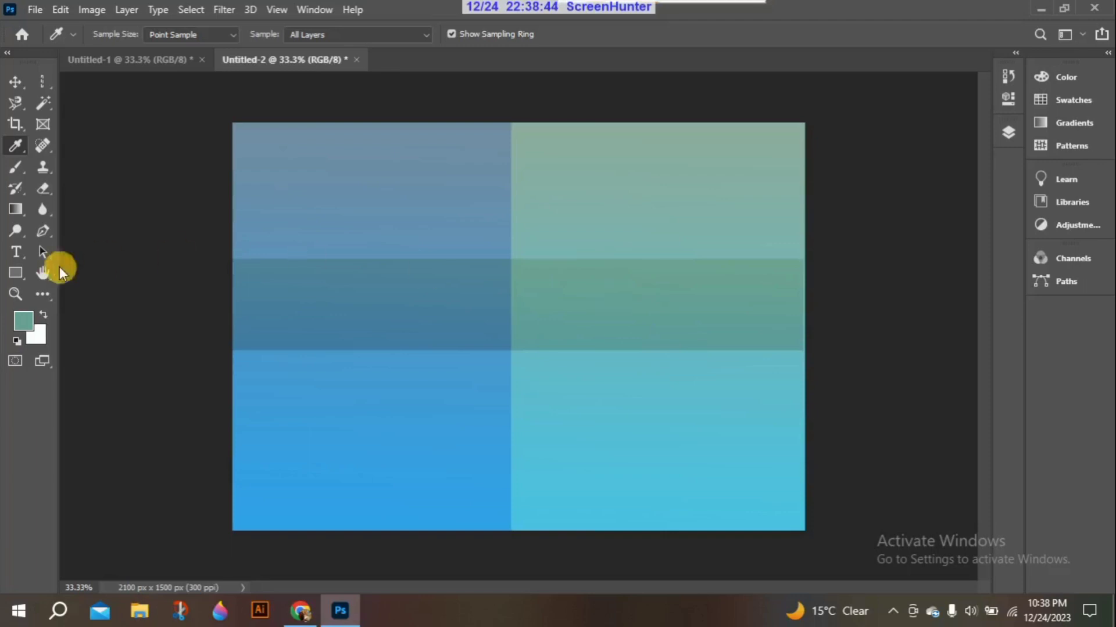